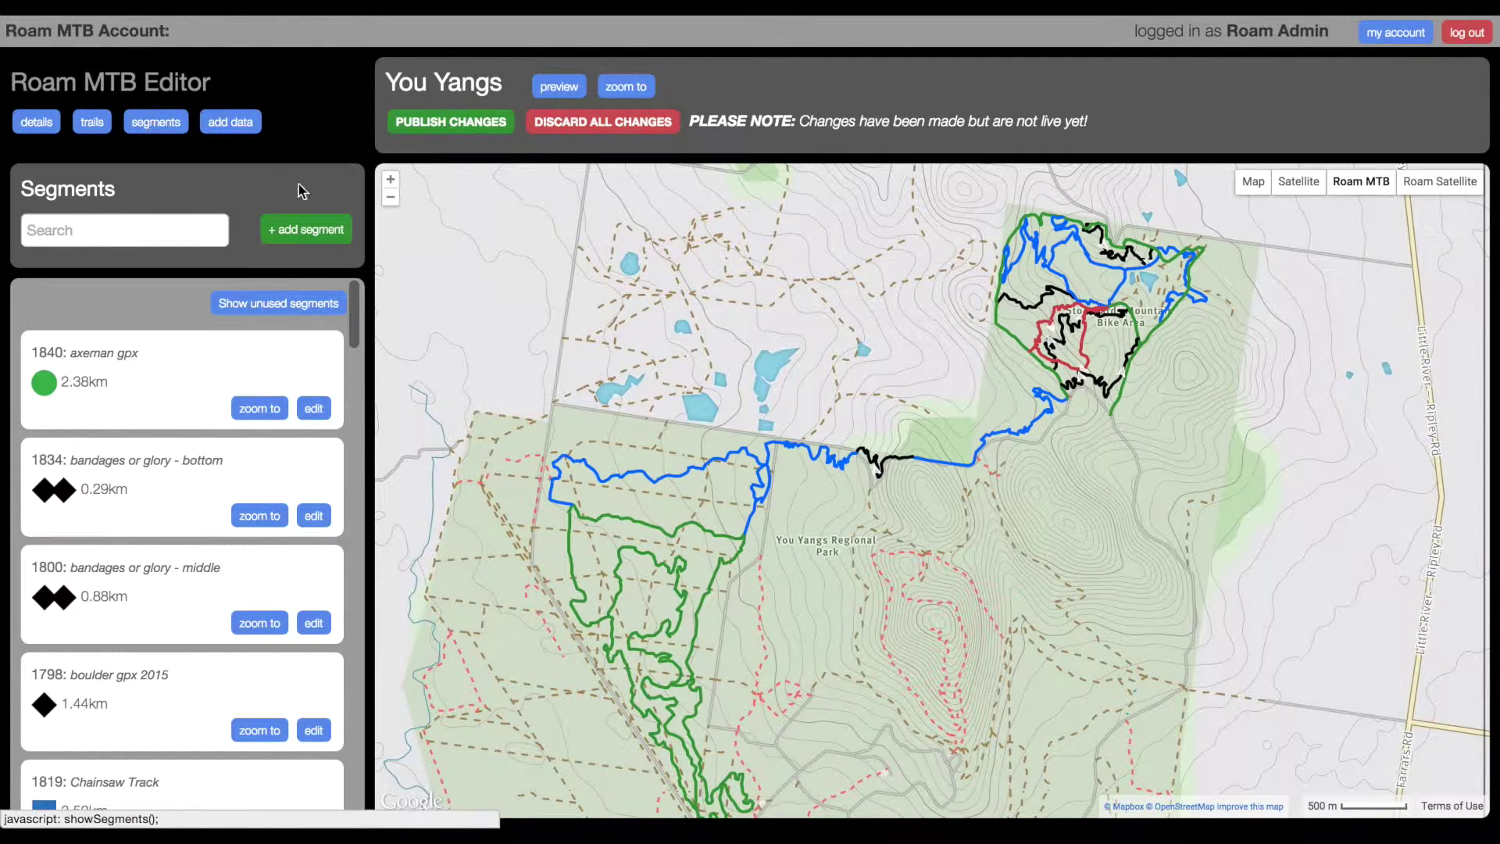
Examine the segments that make up Junction Trail on the You Yangs map and their names
{"action": "double_click", "coordinate": [905, 434]}
{"action": "double_click", "coordinate": [905, 435]}
{"action": "mouse_move", "coordinate": [746, 467]}
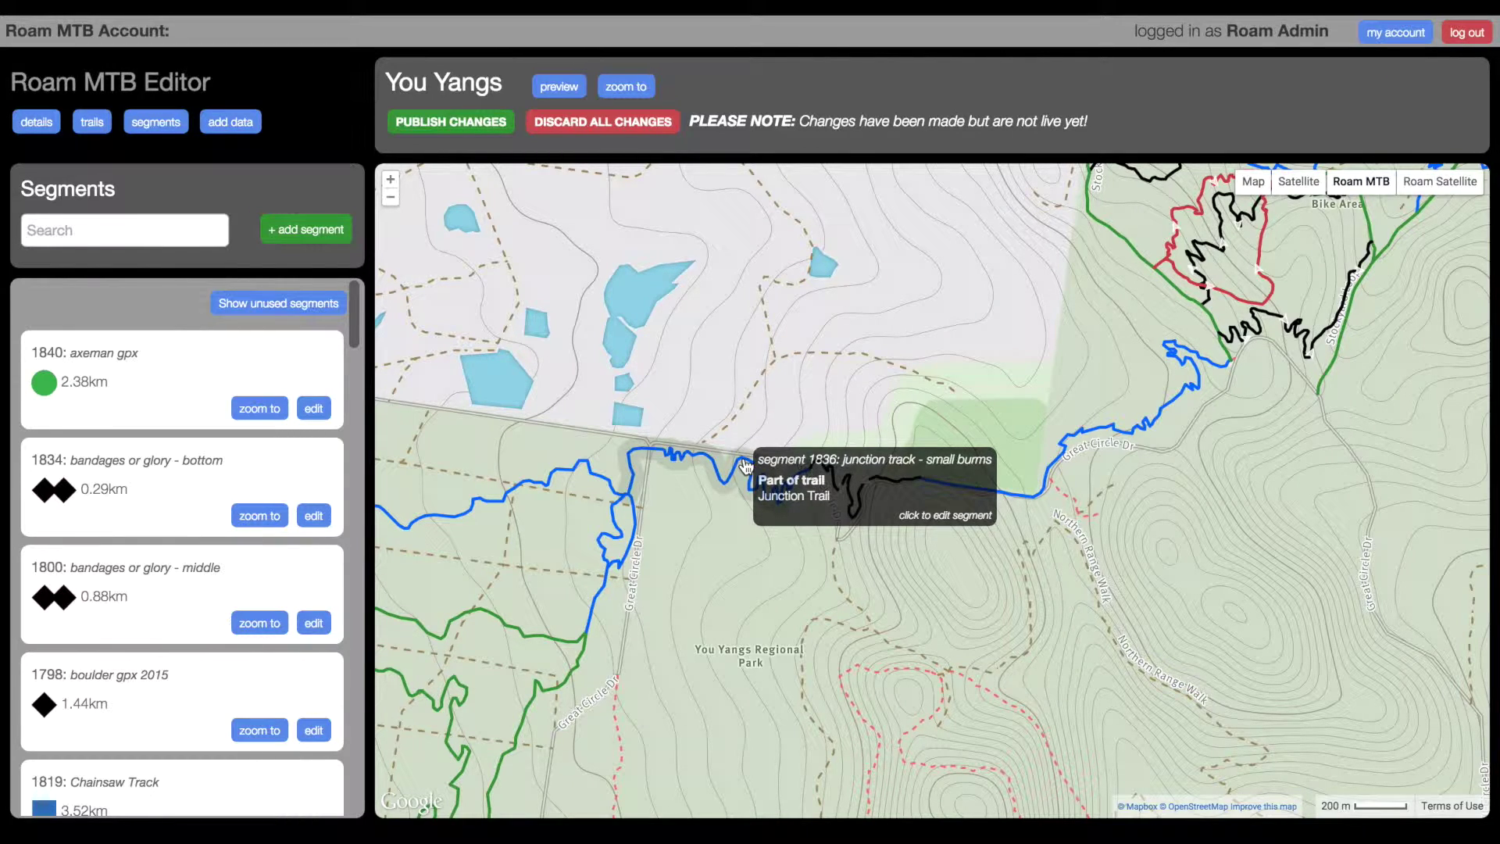
{"action": "mouse_move", "coordinate": [859, 520]}
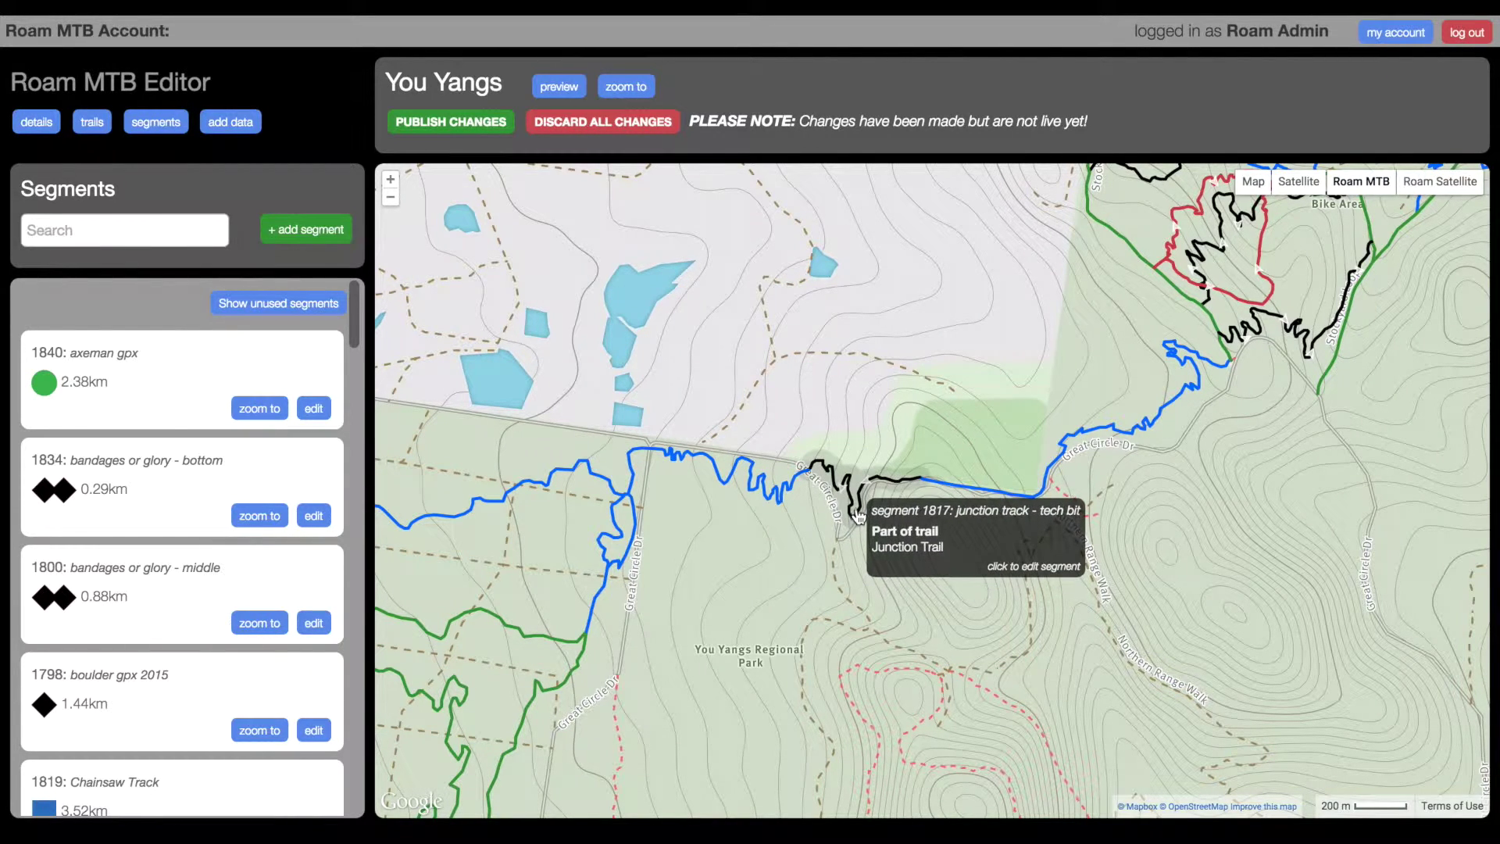
{"action": "mouse_move", "coordinate": [977, 490]}
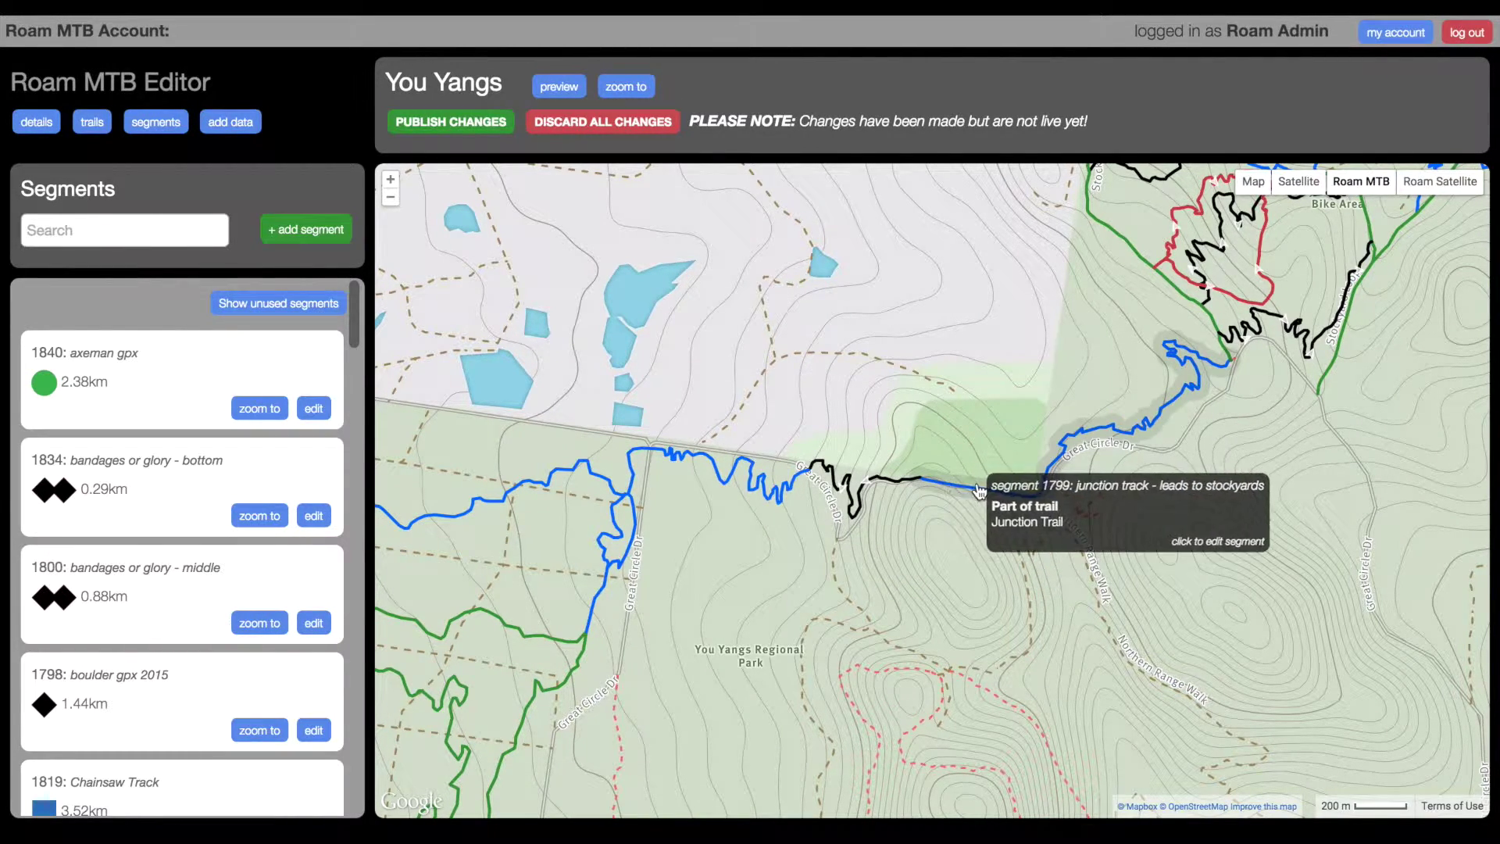
{"action": "left_click_drag", "start_coordinate": [1144, 287], "coordinate": [737, 522]}
{"action": "double_click", "coordinate": [729, 519]}
{"action": "double_click", "coordinate": [737, 522]}
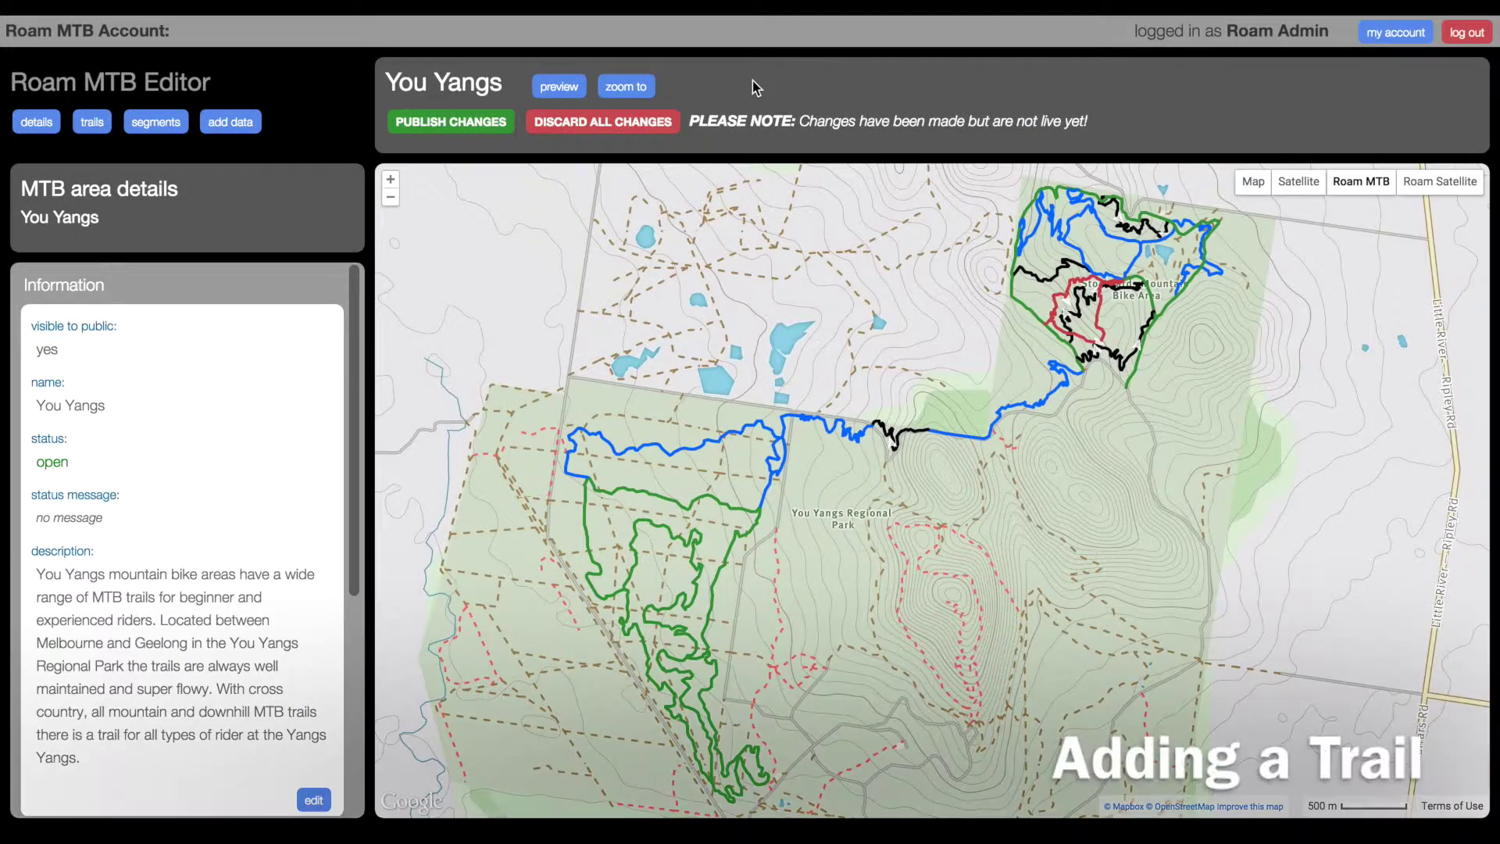
Start adding a new trail named "Junction Trail"
{"action": "left_click", "coordinate": [91, 125]}
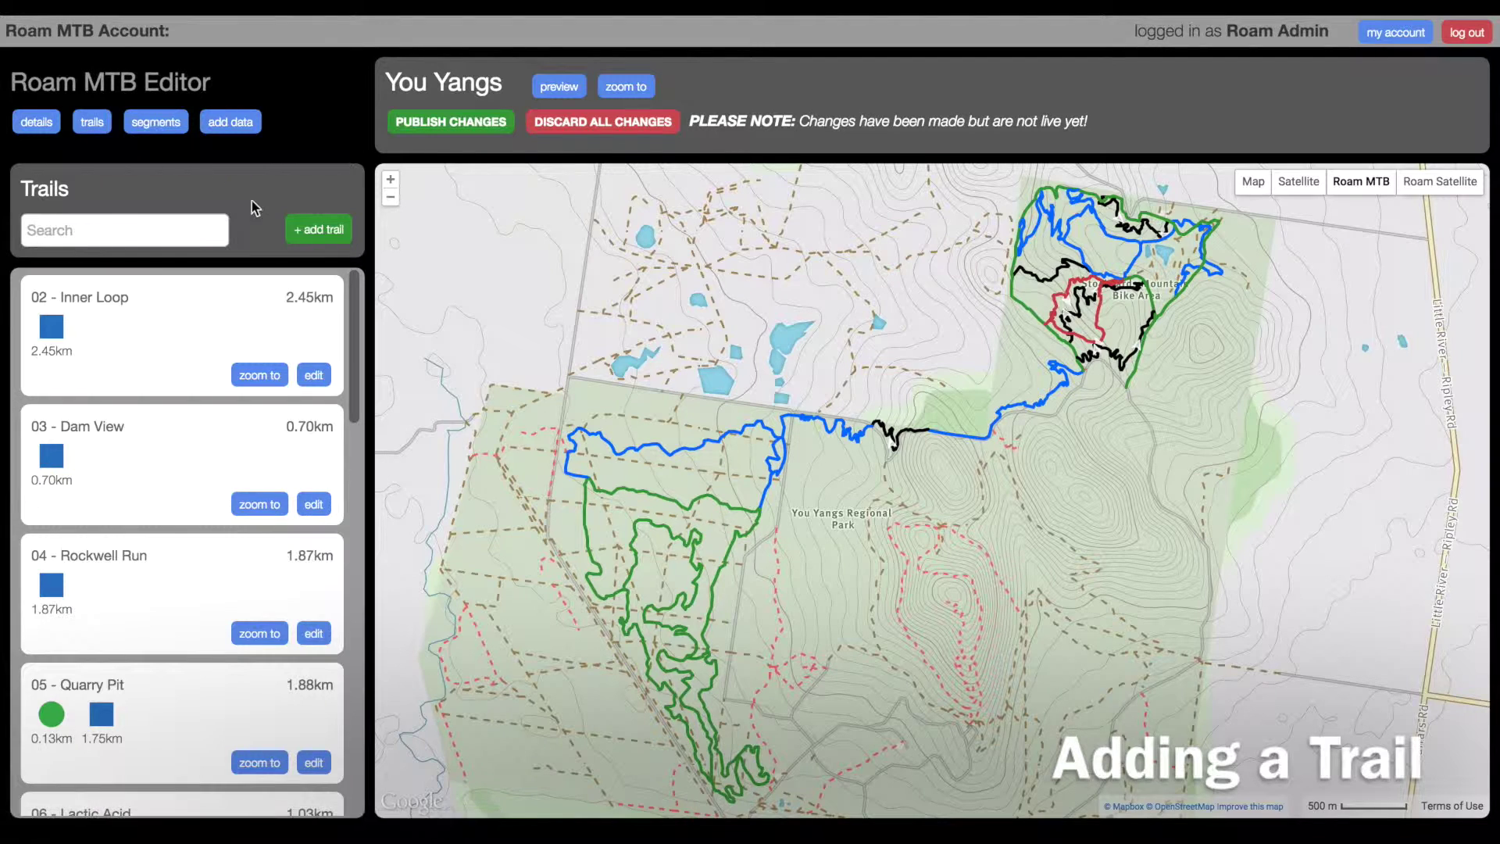
{"action": "left_click", "coordinate": [317, 230]}
{"action": "left_click", "coordinate": [225, 326]}
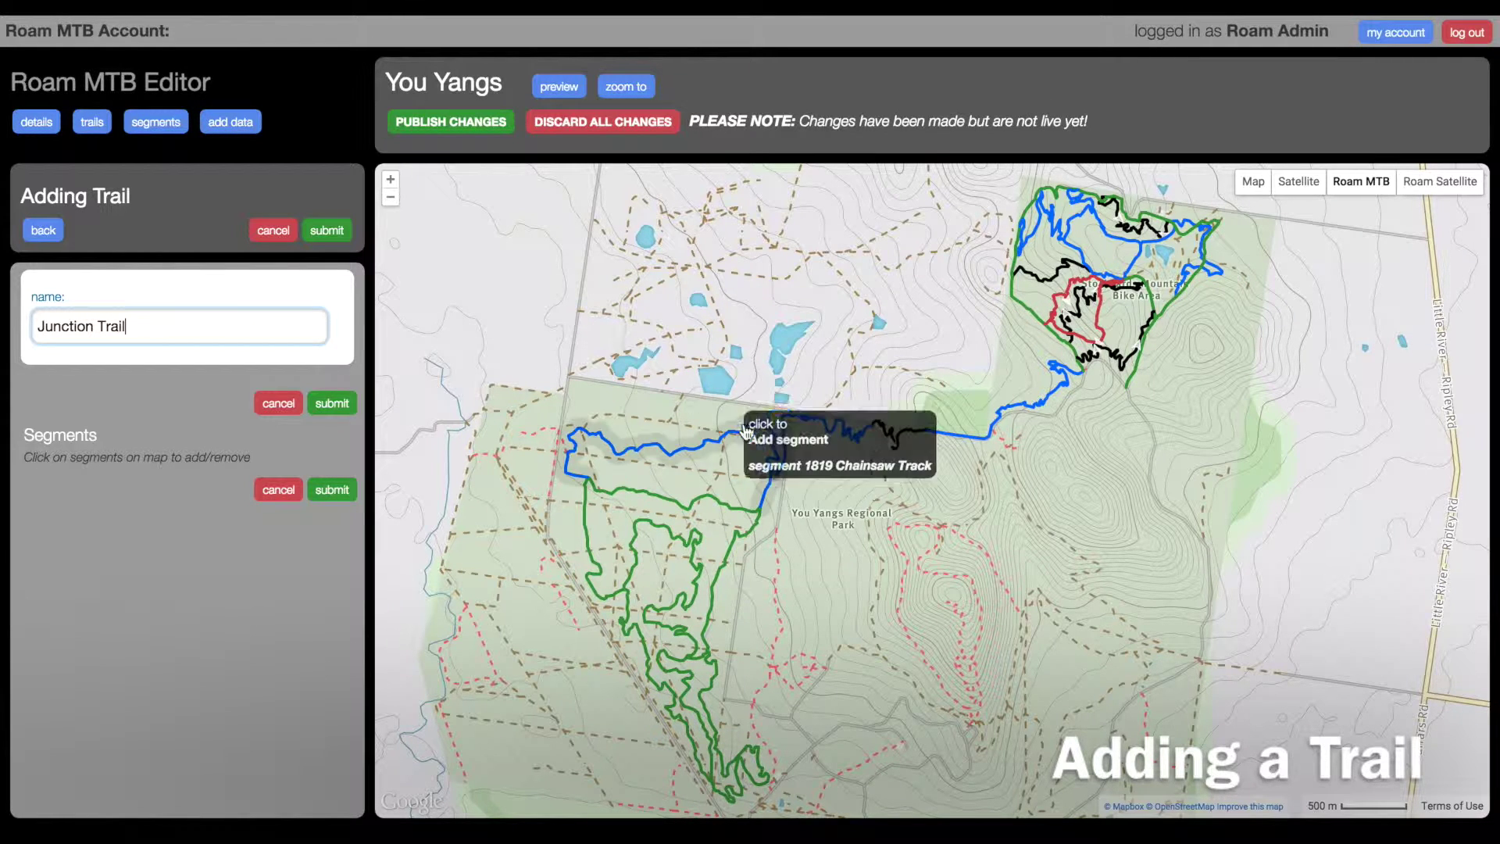
Add the junction track small burms, tech bit and leads to stockyards segments to the new trail without Chainsaw Track, and submit it
{"action": "left_click", "coordinate": [812, 434]}
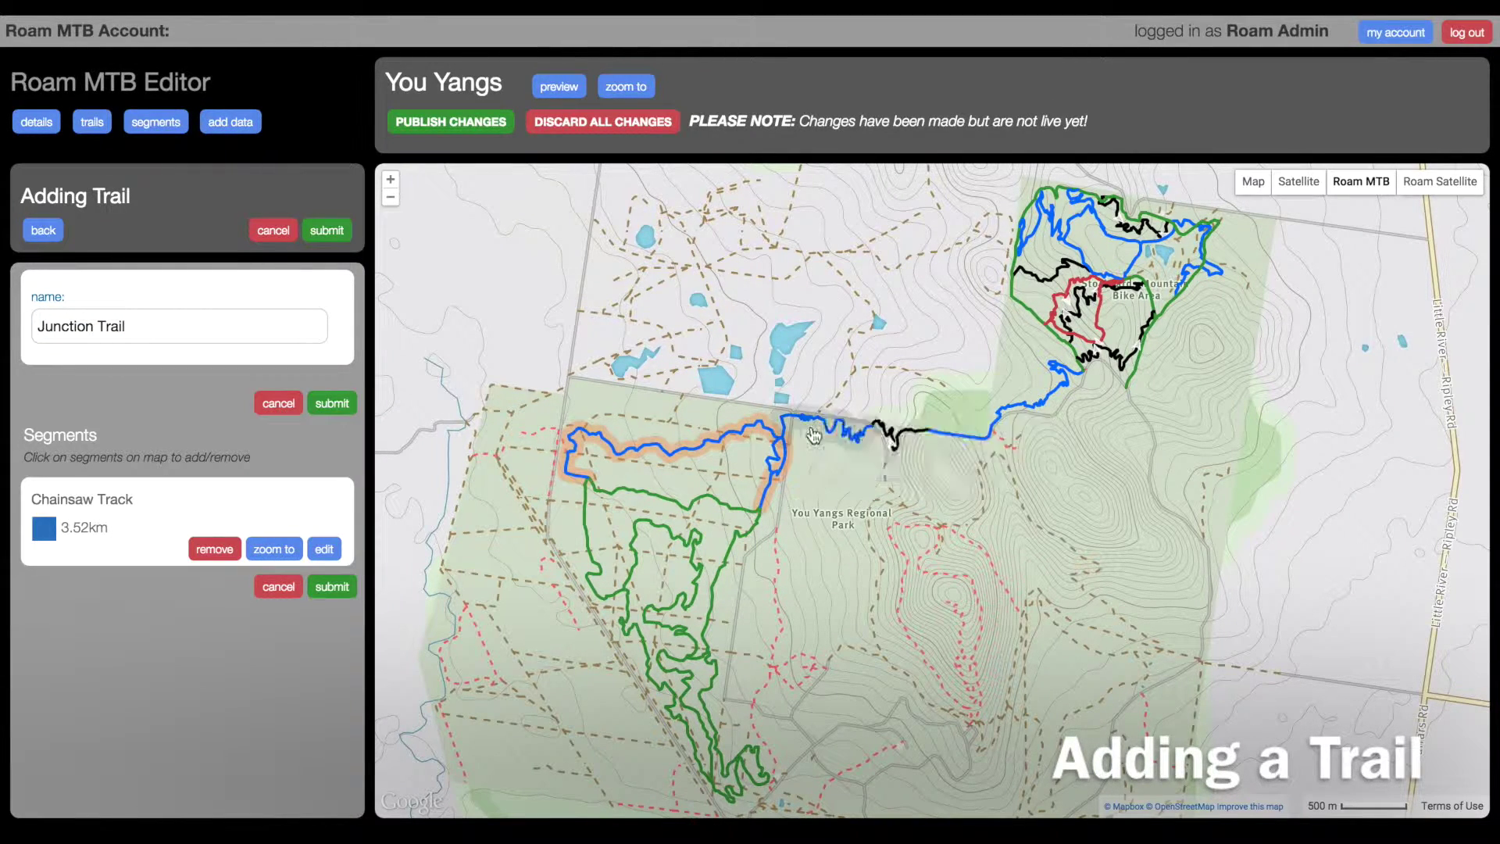
{"action": "left_click", "coordinate": [855, 429]}
{"action": "left_click", "coordinate": [893, 443]}
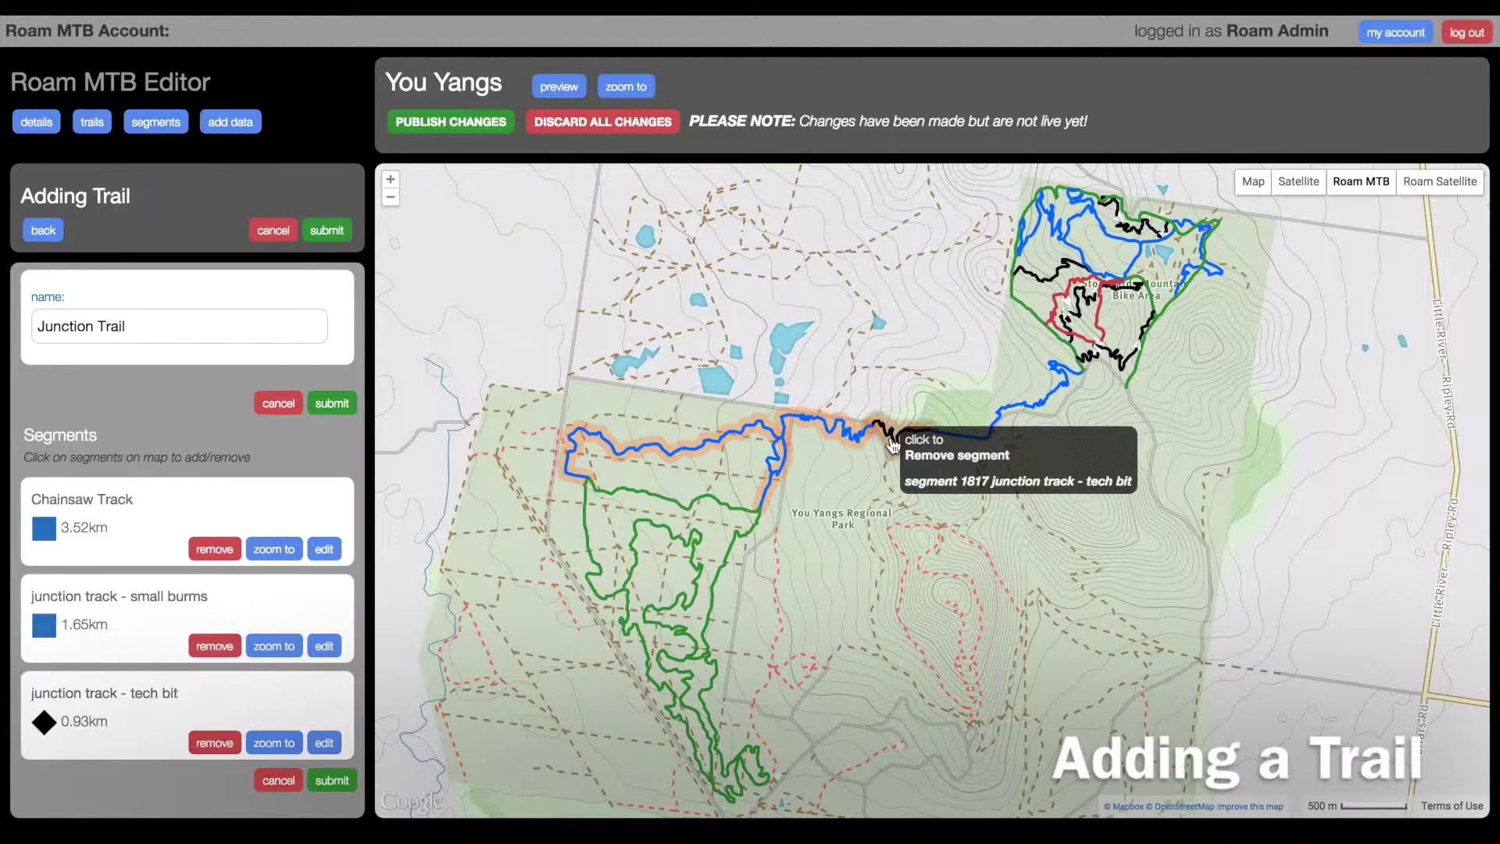
{"action": "left_click", "coordinate": [970, 438]}
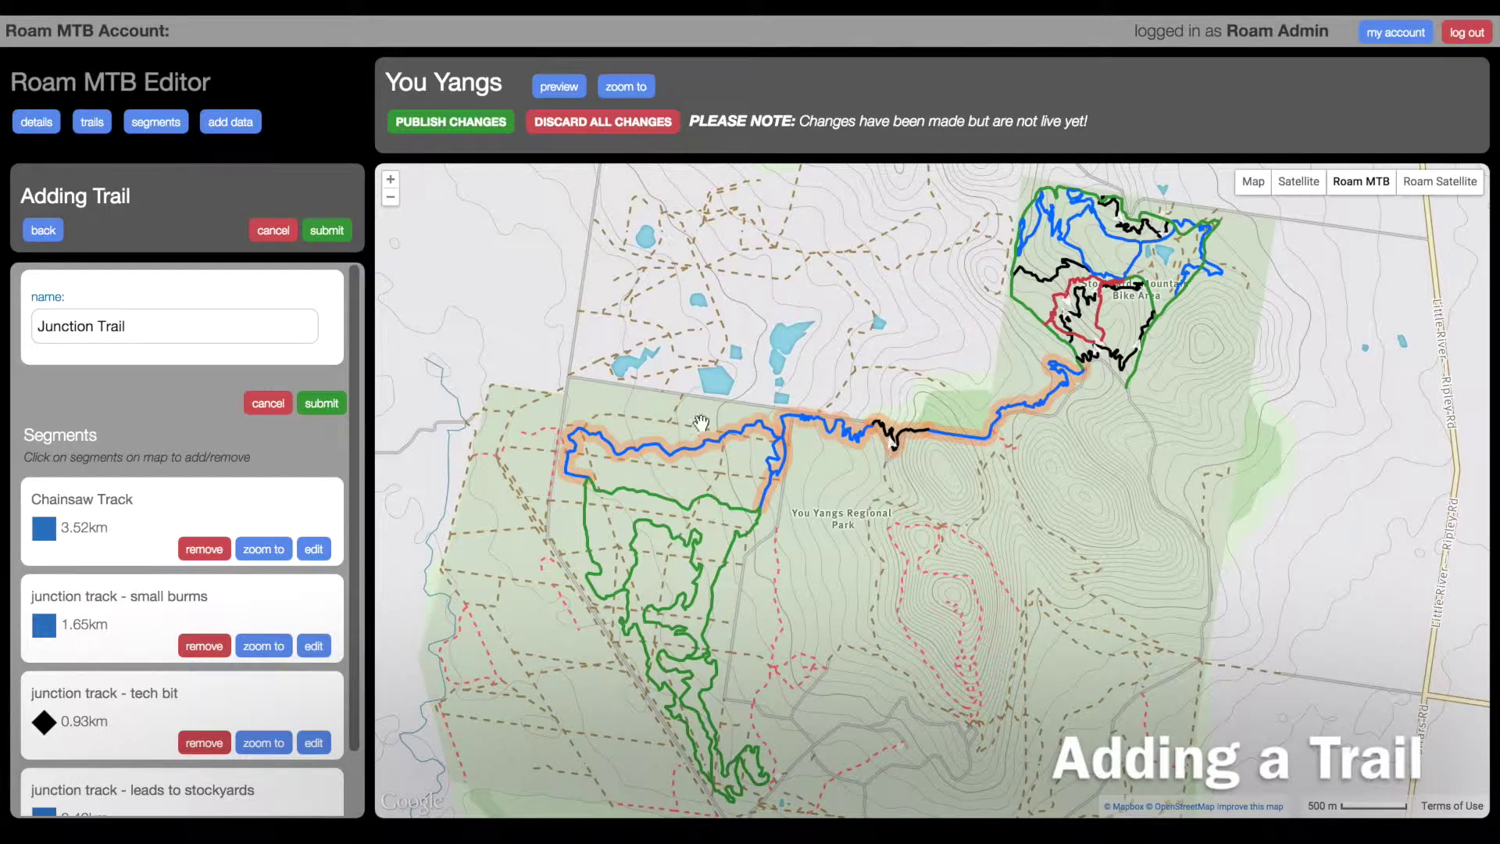
{"action": "left_click", "coordinate": [698, 455]}
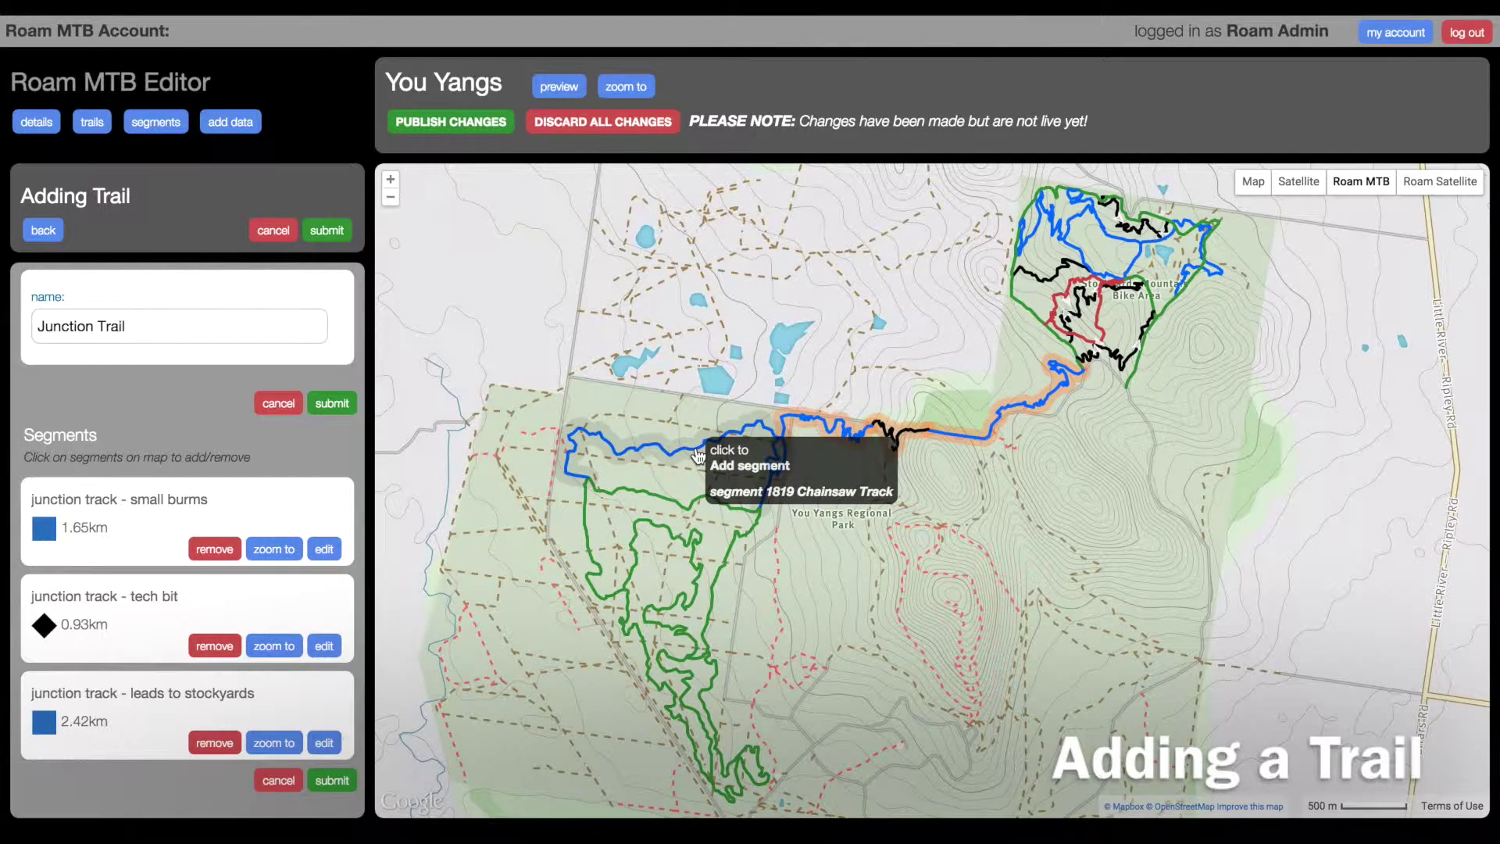
{"action": "left_click", "coordinate": [332, 404]}
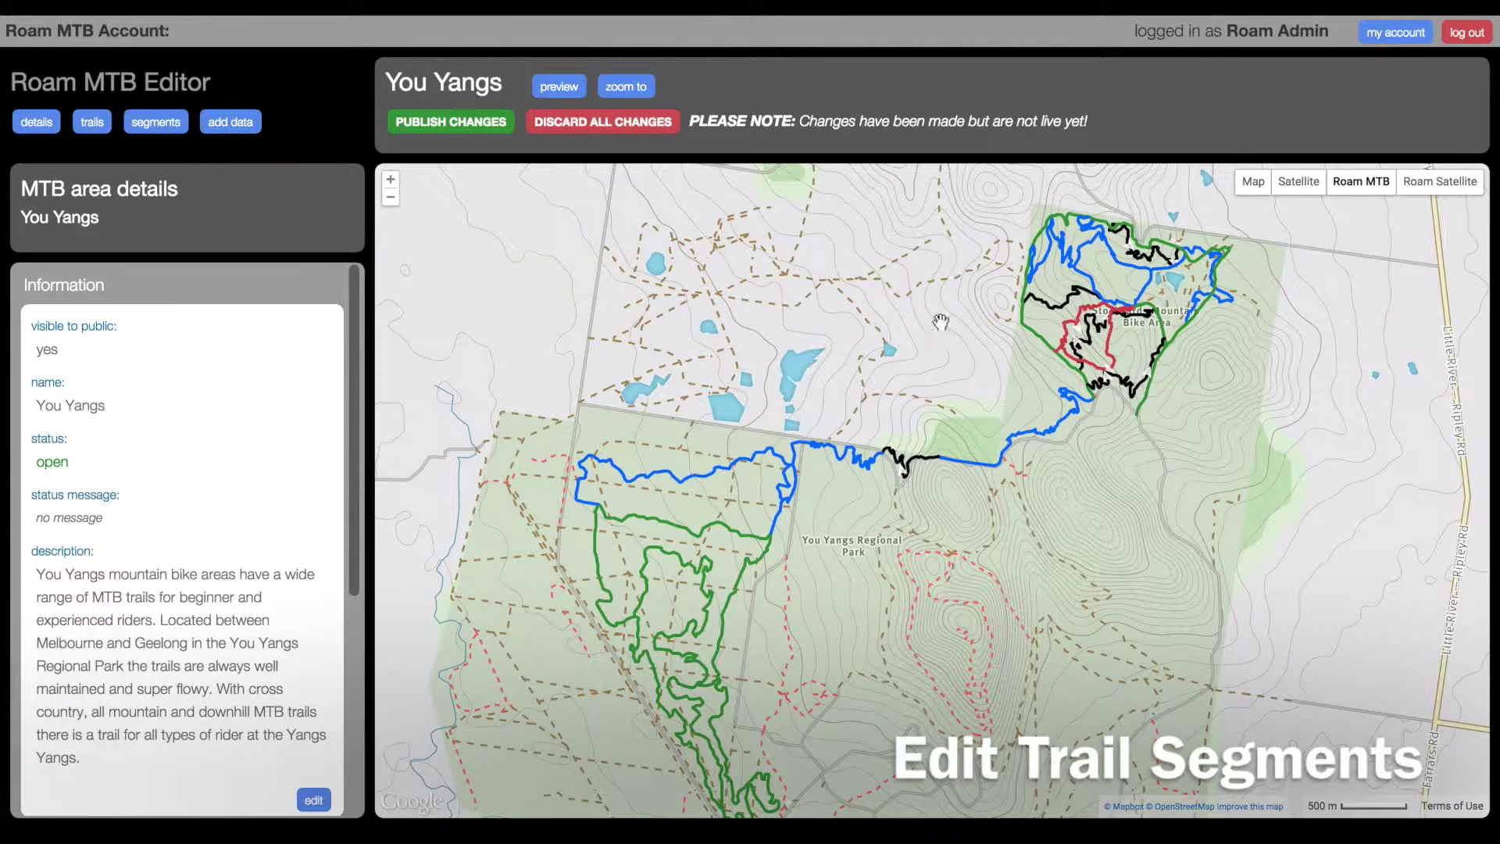
Open the junction track - leads to stockyards segment from the map, and open the trail that uses it
{"action": "scroll", "coordinate": [1004, 424], "scroll_direction": "up", "scroll_amount": 3}
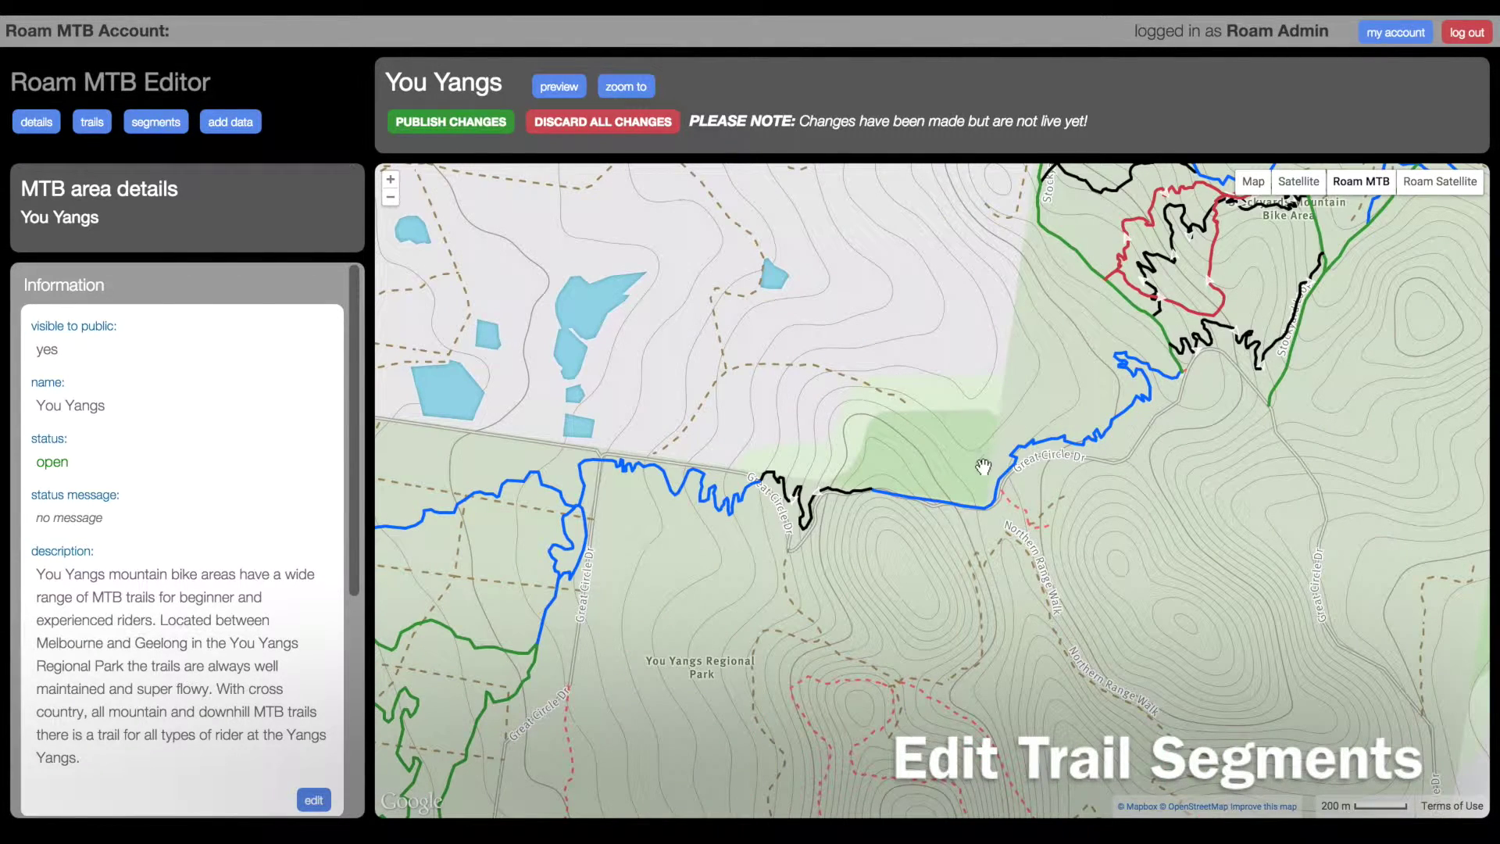
{"action": "left_click", "coordinate": [996, 490]}
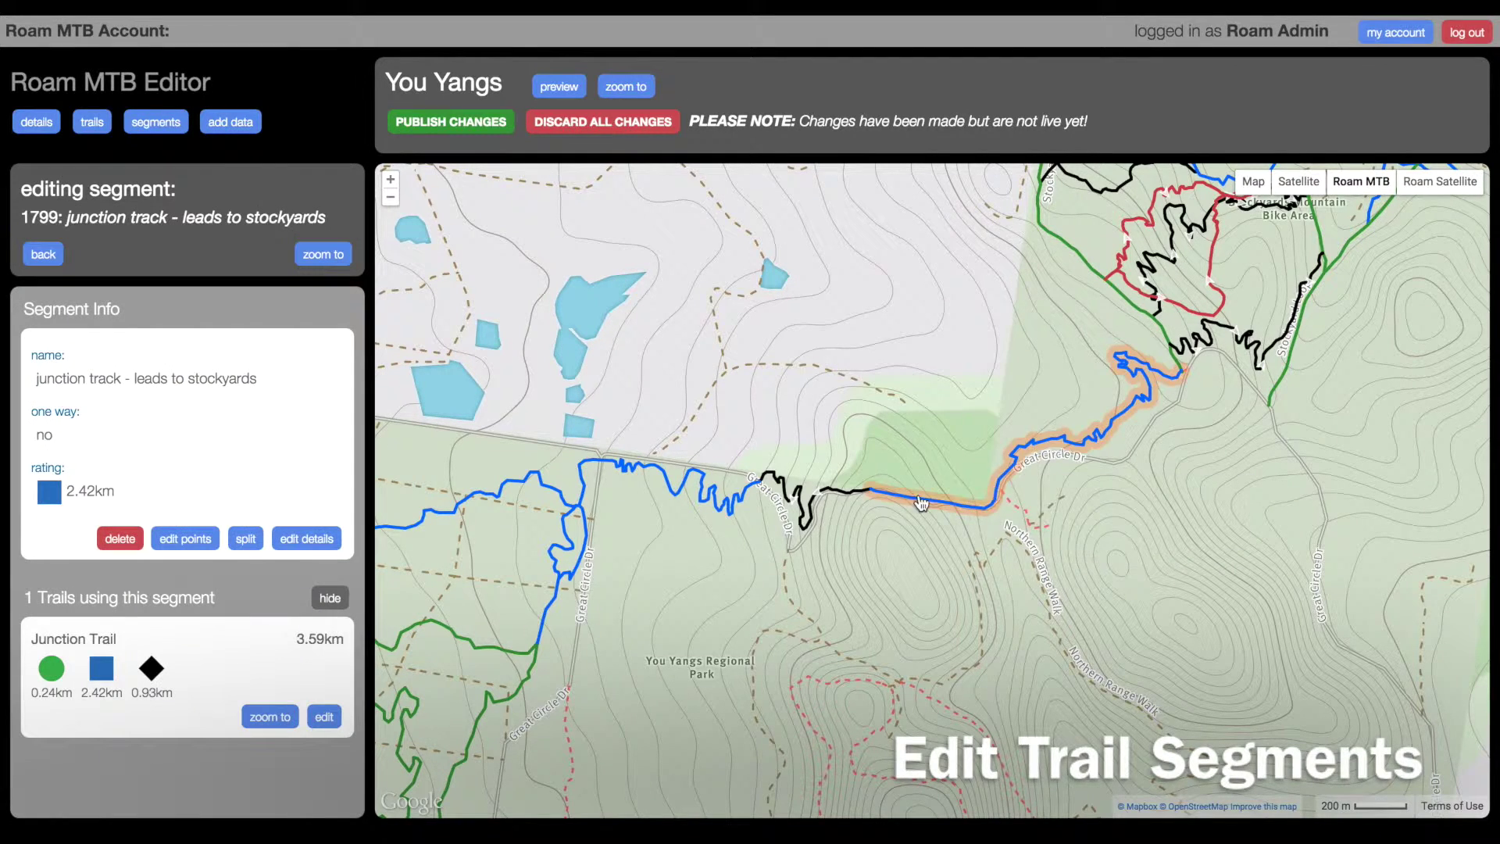
{"action": "left_click", "coordinate": [325, 717]}
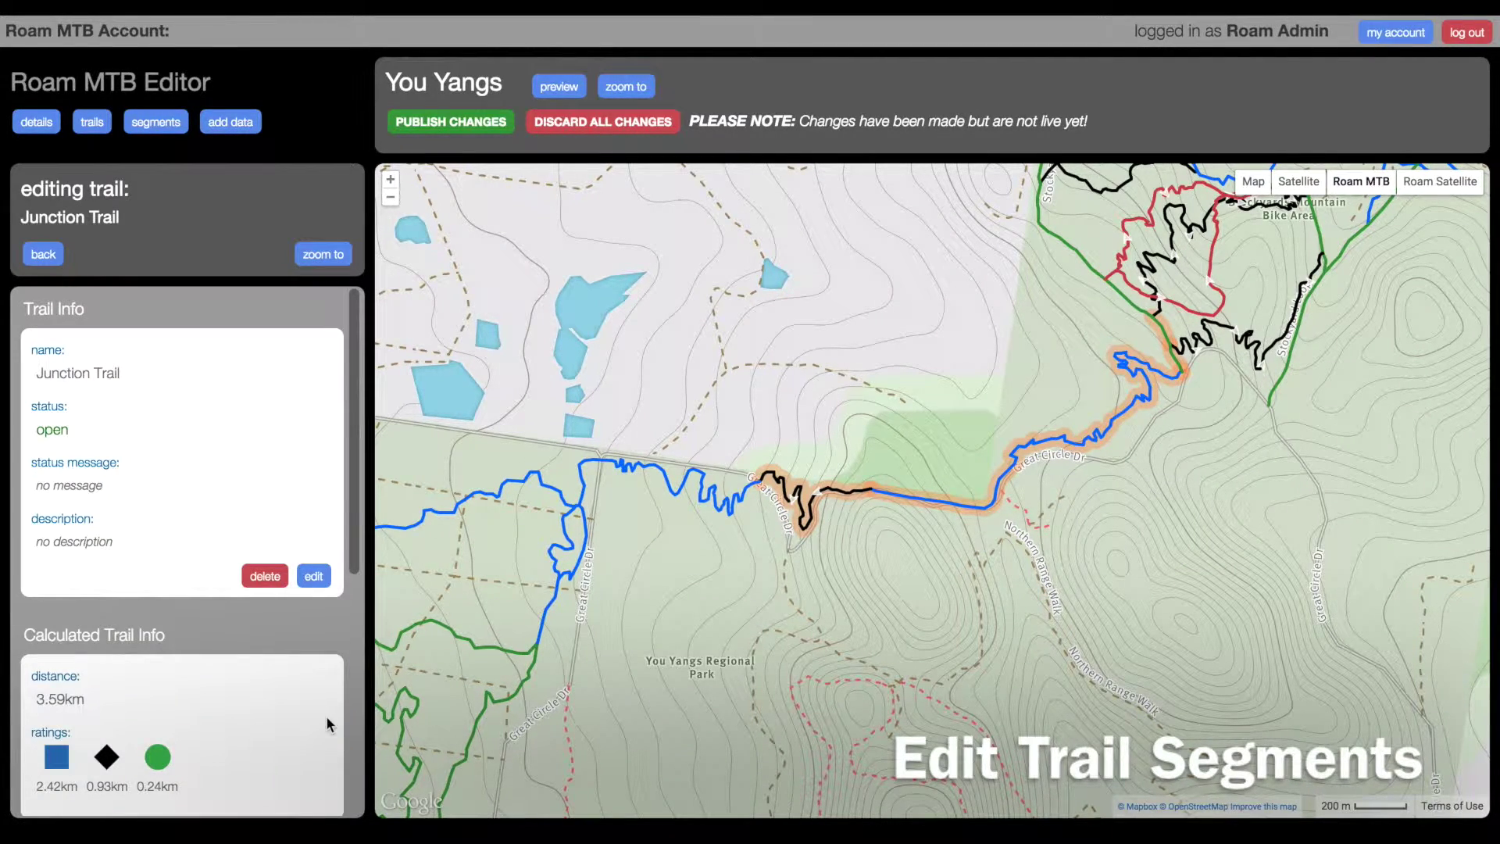
Search the trails for "jun" and open Junction Trail for editing
{"action": "left_click", "coordinate": [93, 124]}
{"action": "left_click", "coordinate": [115, 229]}
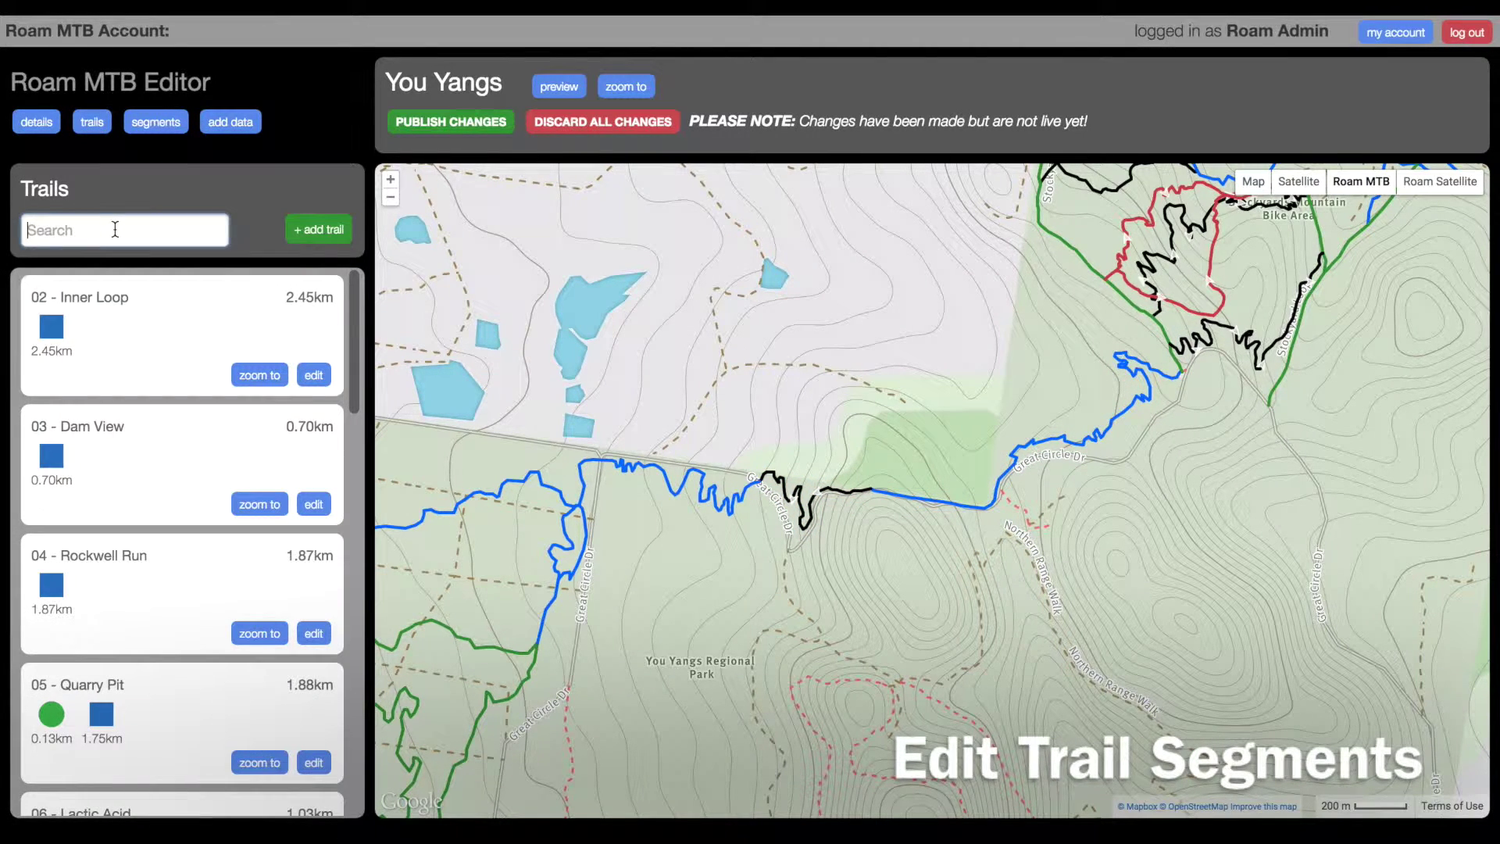
{"action": "type", "text": "jun"}
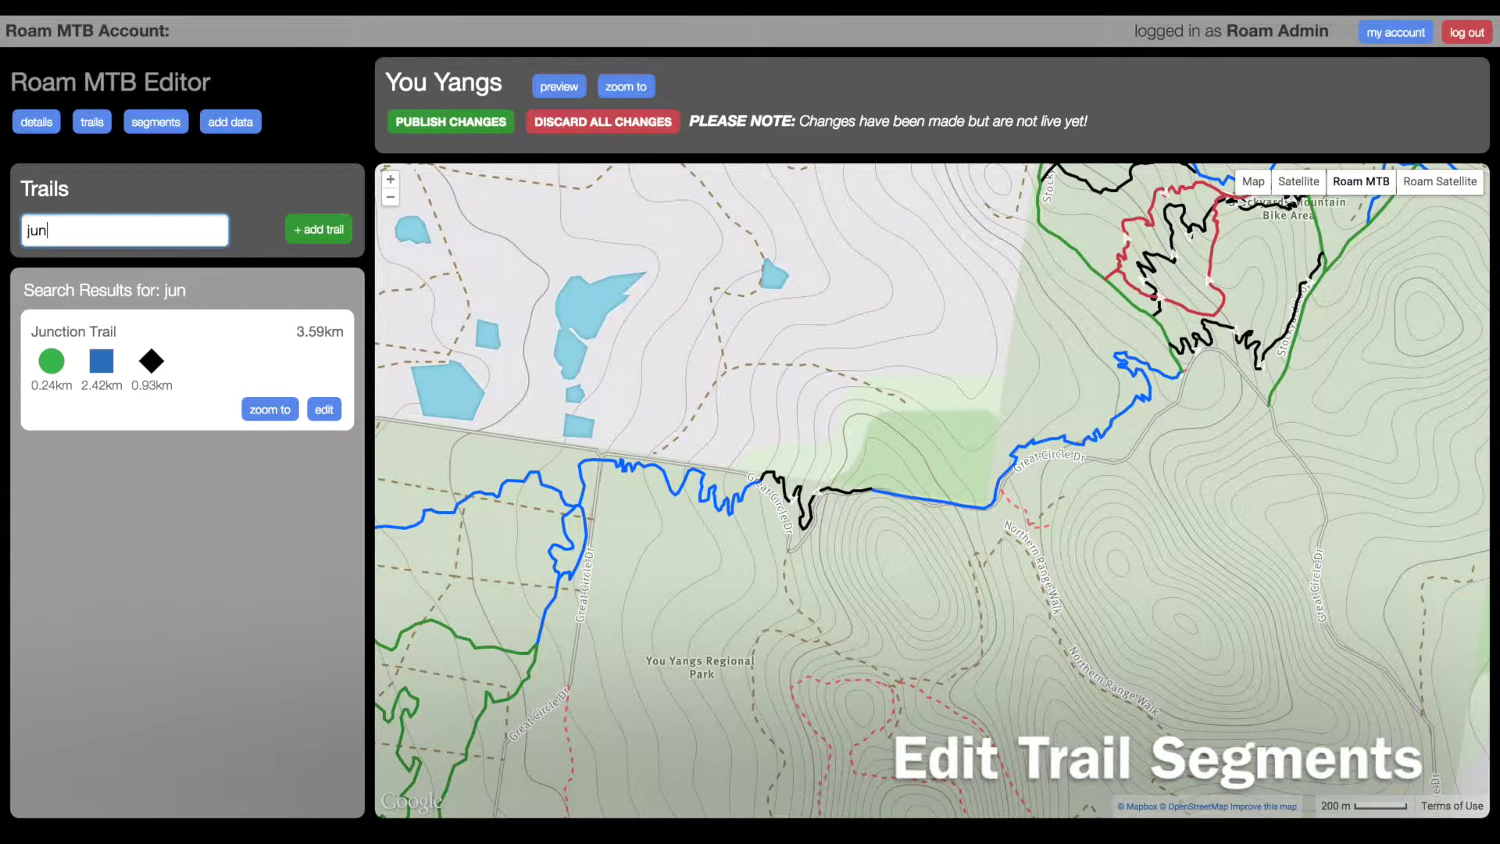
{"action": "left_click", "coordinate": [322, 408]}
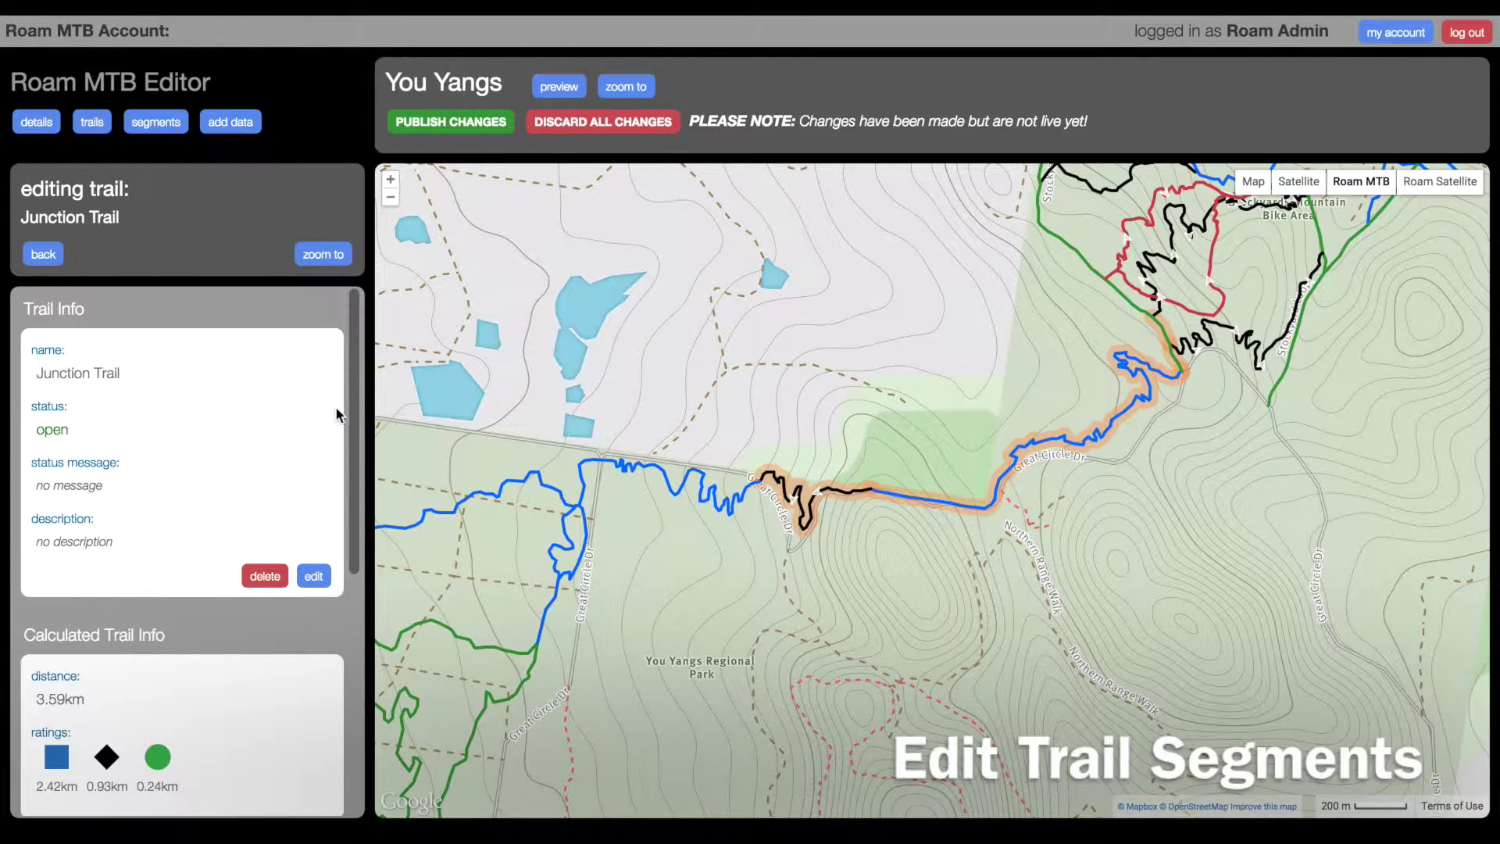
Start editing Junction Trail's segments and add the junction track - small burms segment
{"action": "left_click_drag", "start_coordinate": [353, 413], "coordinate": [346, 637]}
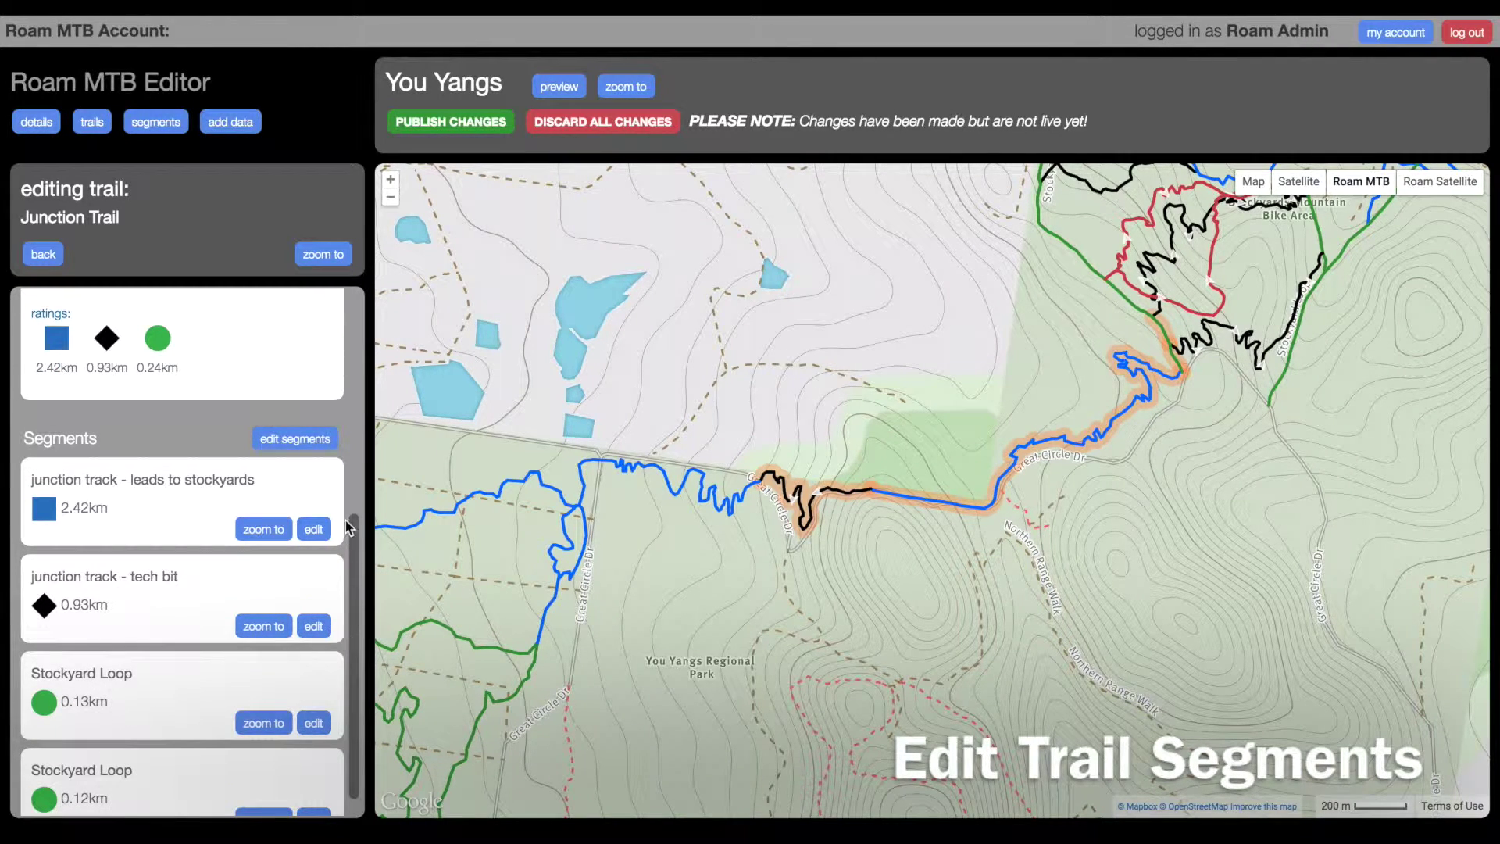
{"action": "left_click", "coordinate": [306, 438]}
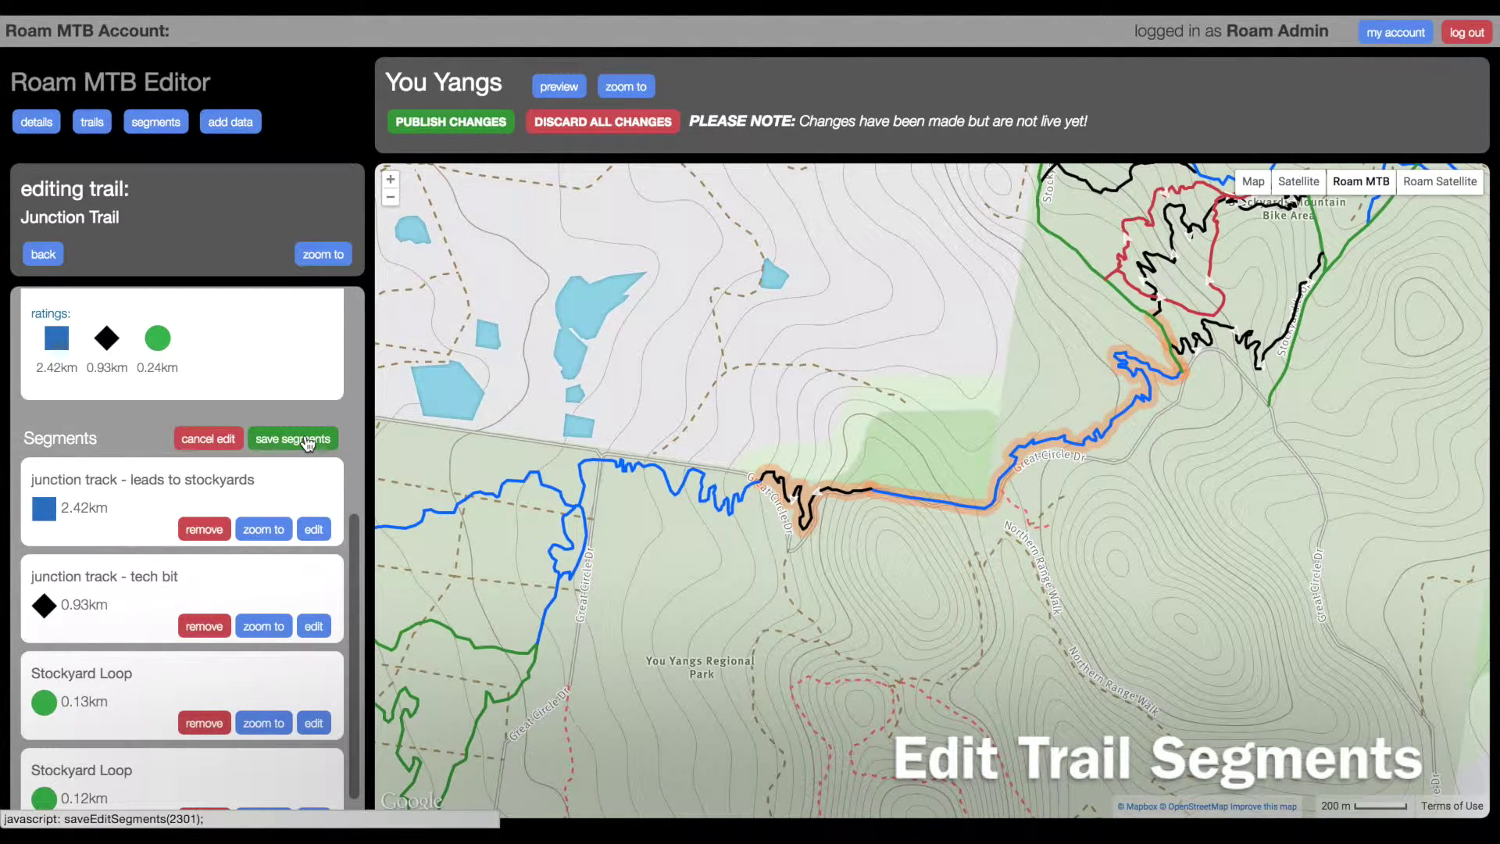
{"action": "left_click", "coordinate": [695, 474]}
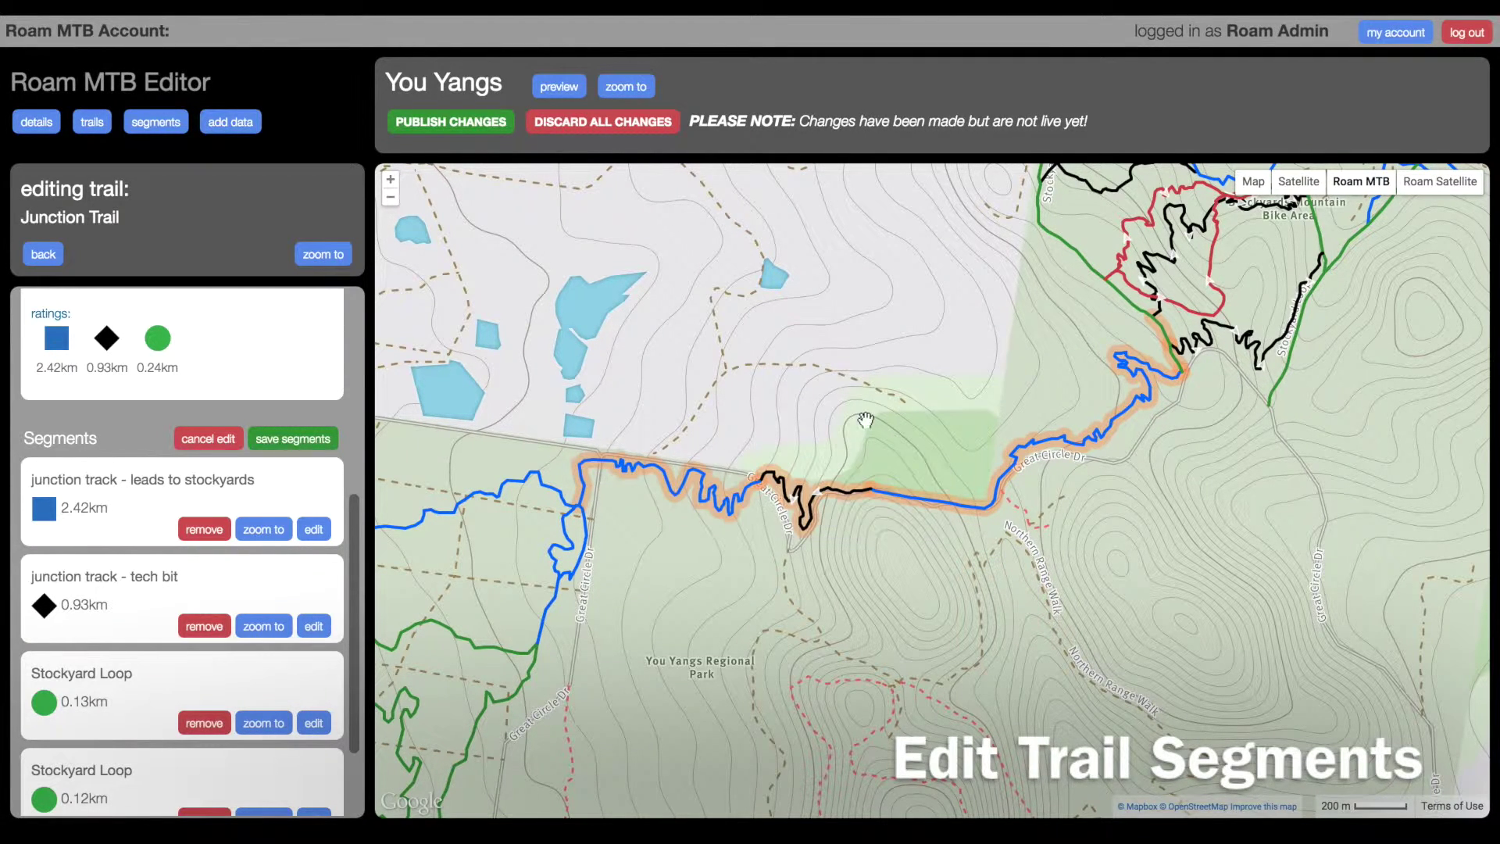
Remove both Stockyard Loop segments from Junction Trail and save its segments
{"action": "scroll", "coordinate": [1117, 336], "scroll_direction": "up", "scroll_amount": 2}
{"action": "scroll", "coordinate": [1172, 347], "scroll_direction": "up", "scroll_amount": 2}
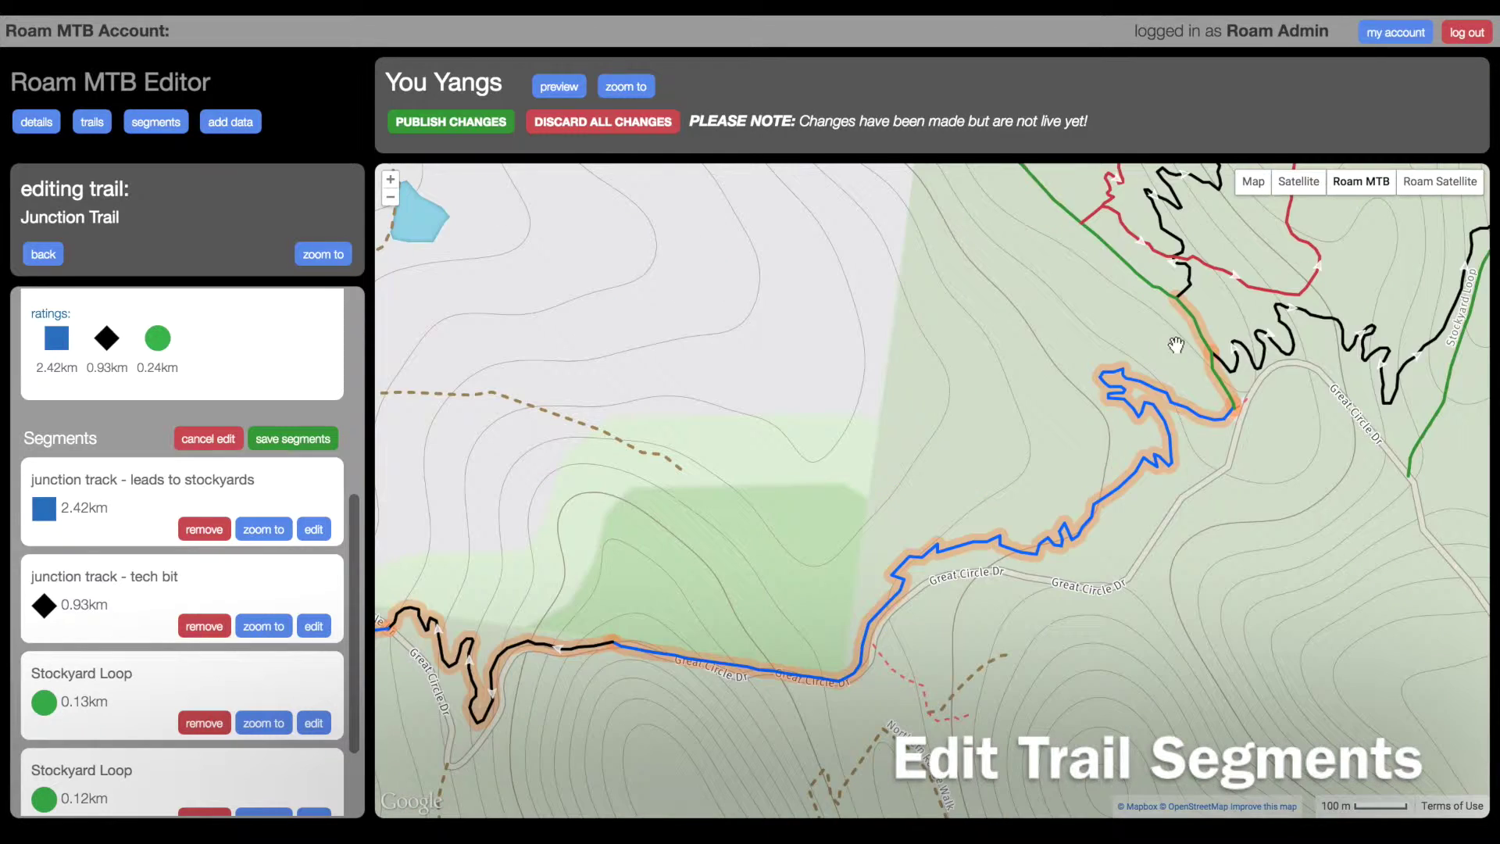
{"action": "left_click", "coordinate": [1219, 327]}
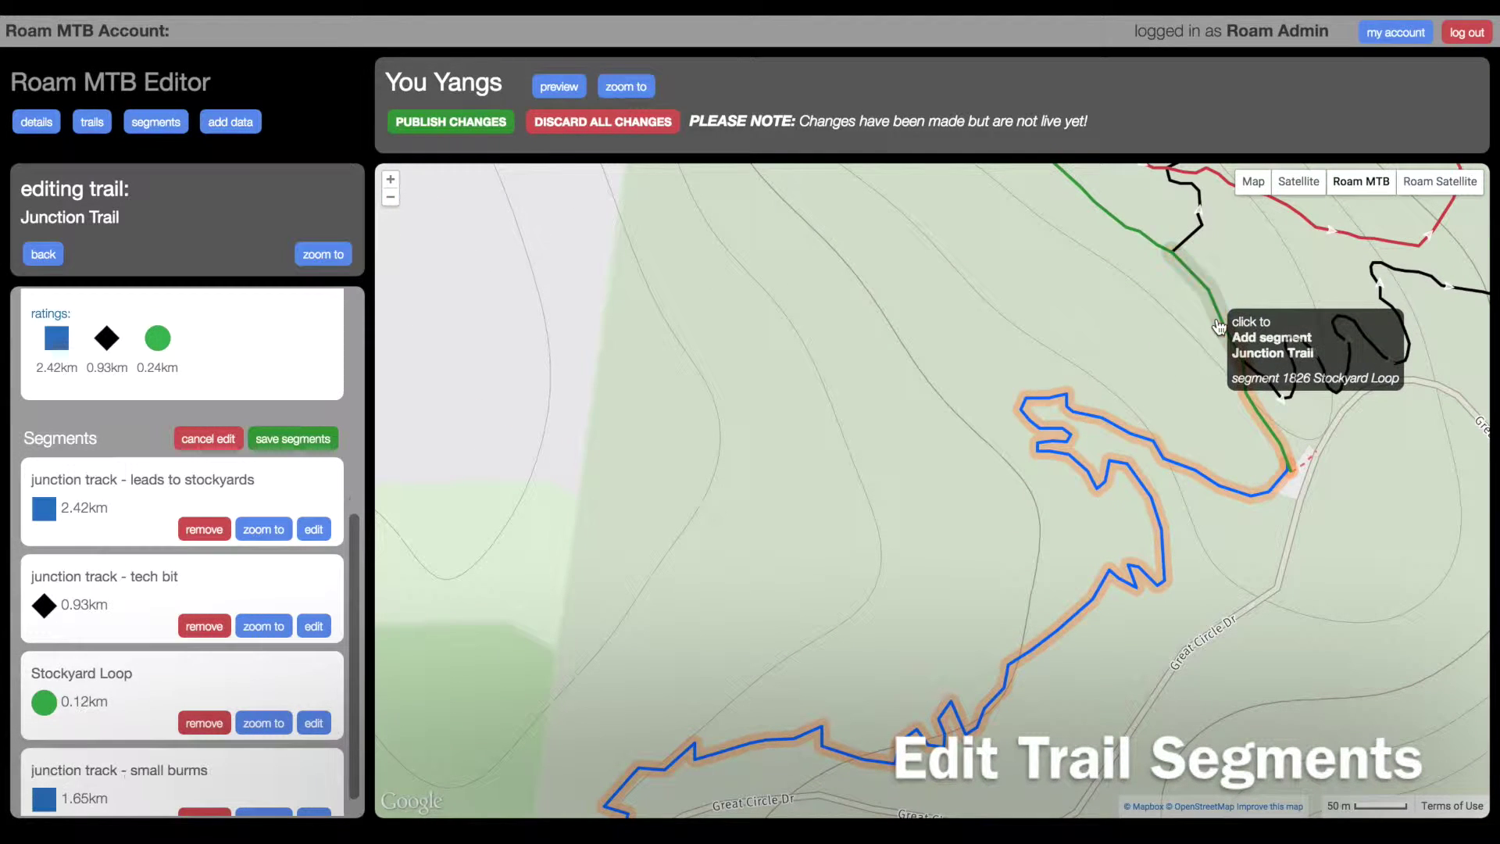
{"action": "left_click", "coordinate": [1254, 426]}
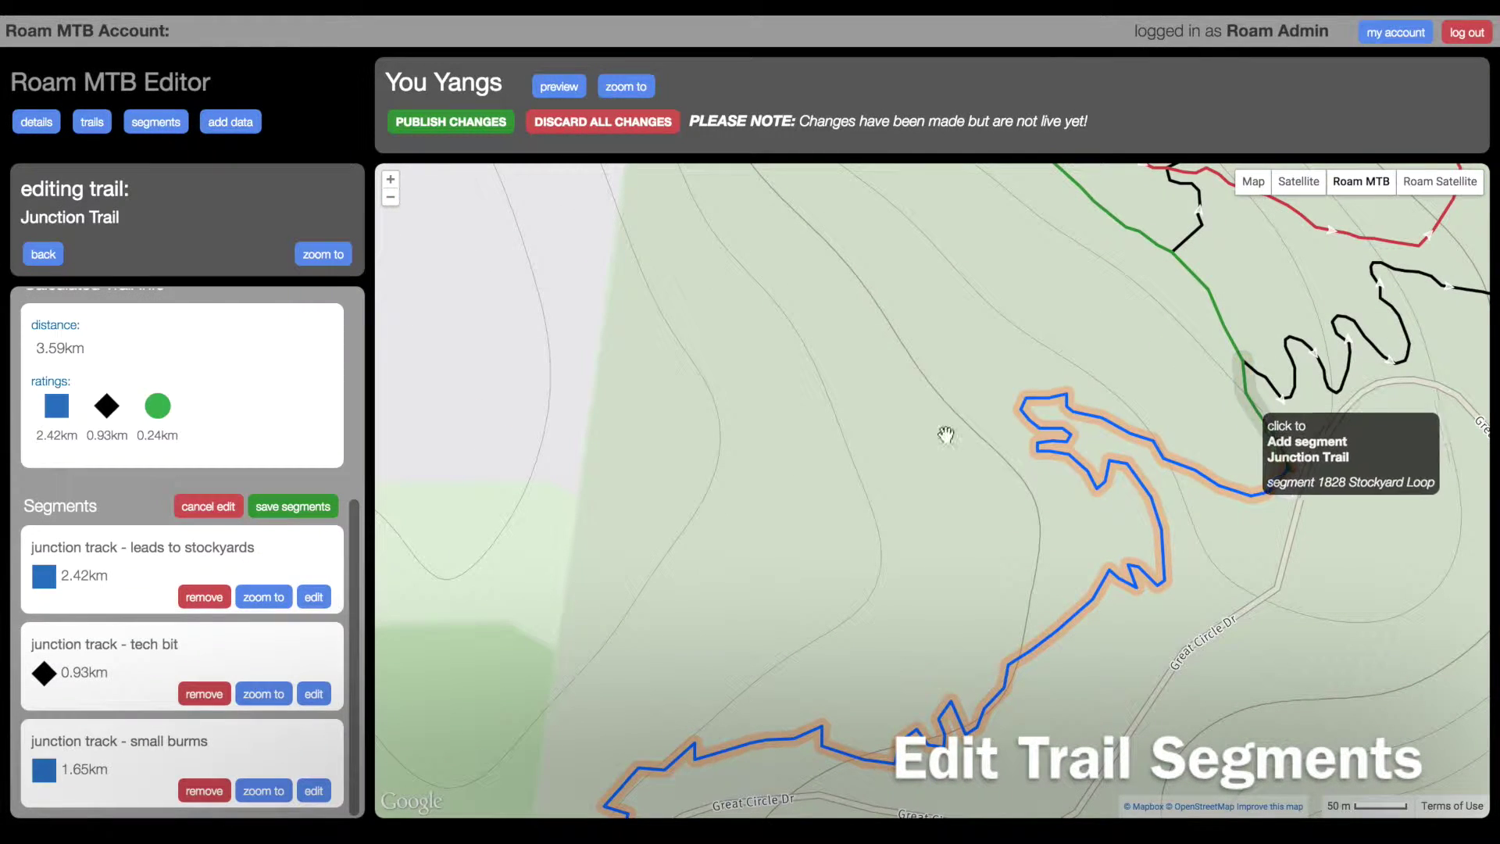
{"action": "scroll", "coordinate": [596, 515], "scroll_direction": "down", "scroll_amount": 1}
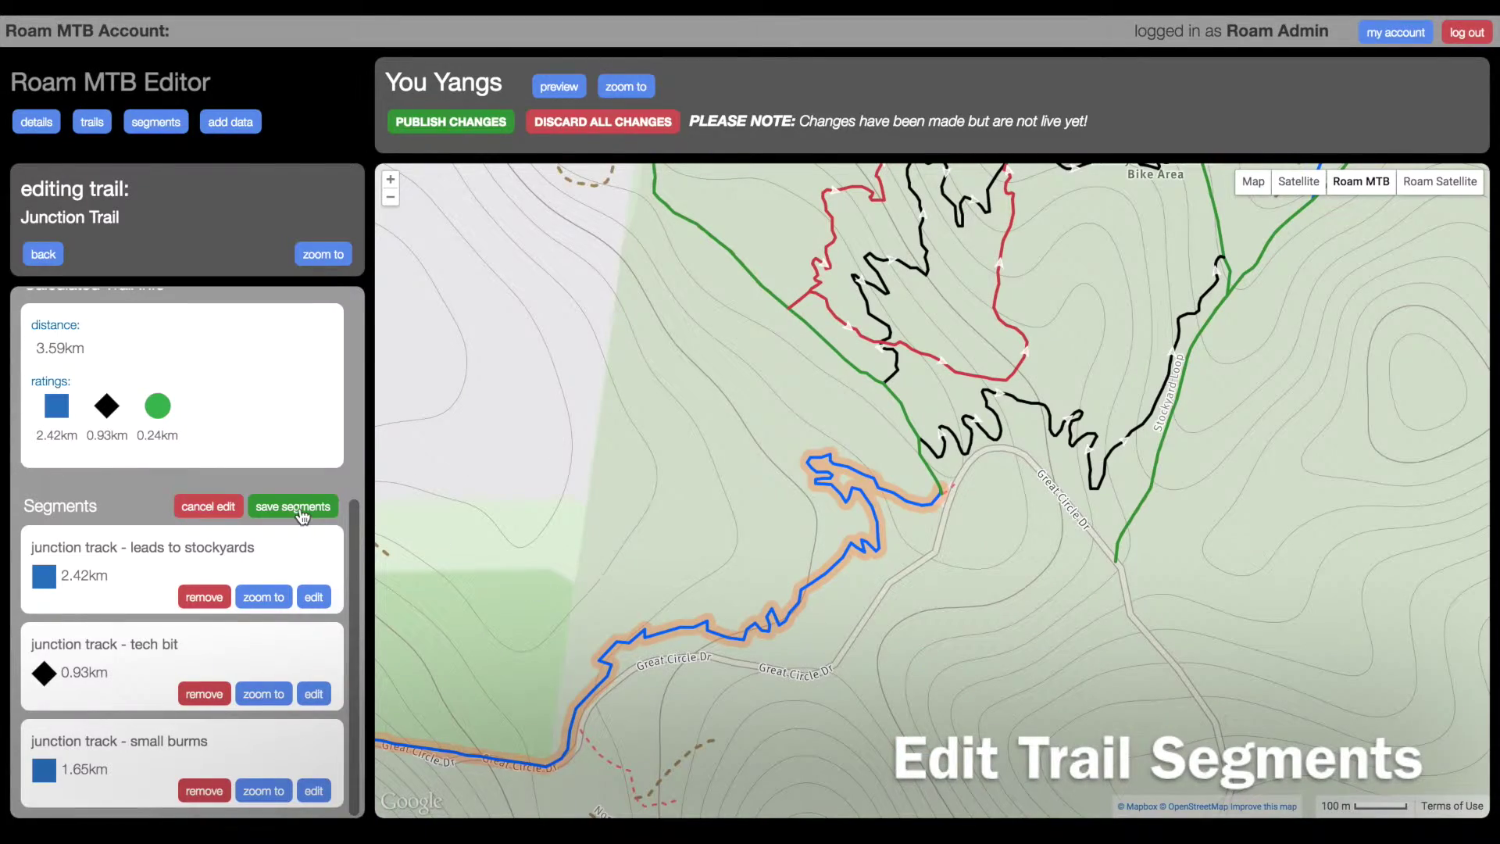
{"action": "left_click", "coordinate": [291, 506]}
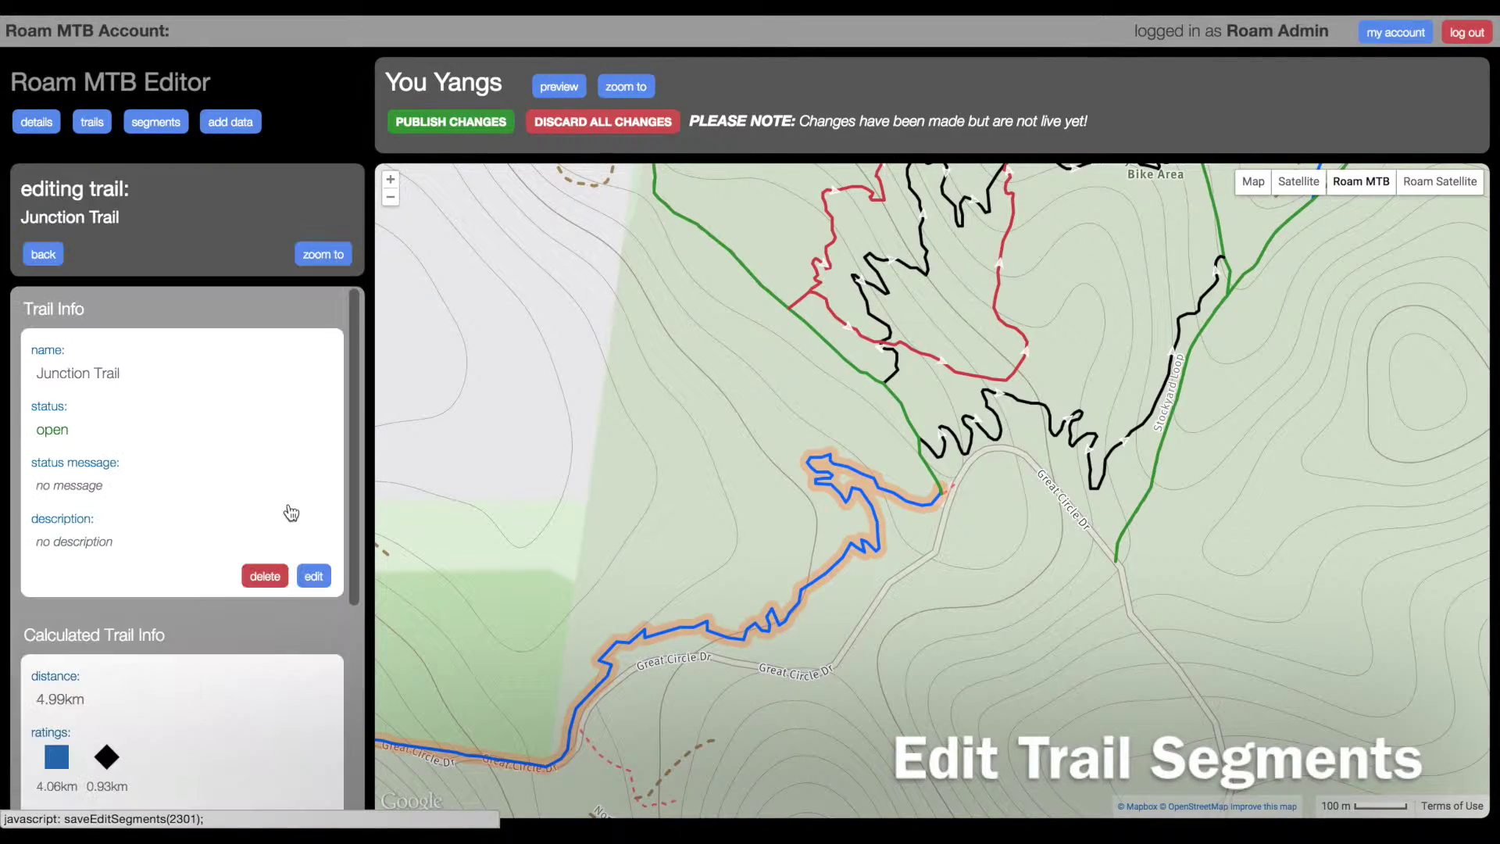
{"action": "left_click", "coordinate": [316, 256]}
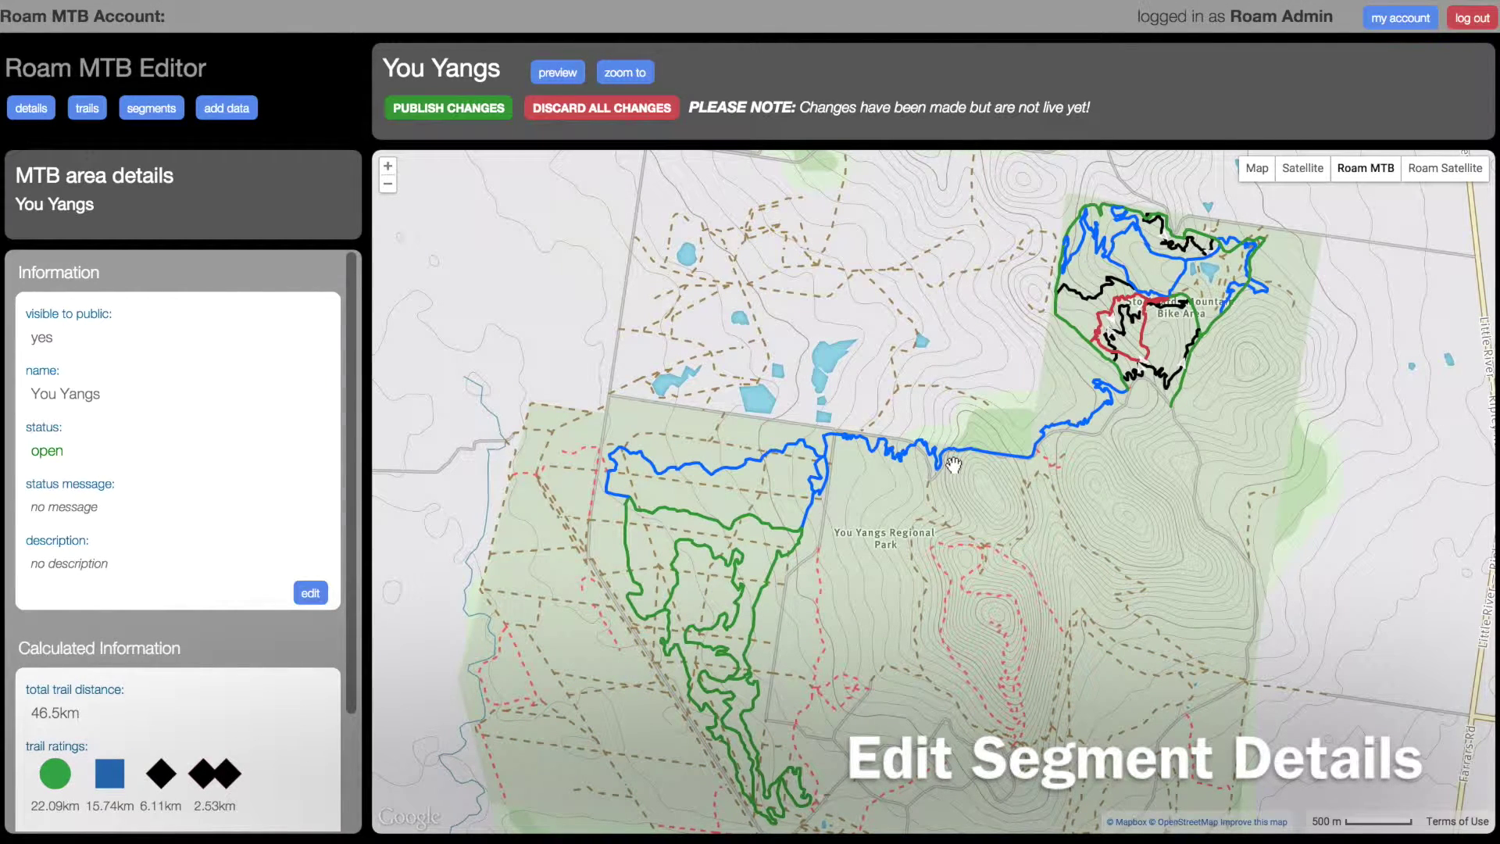
Open the junction track - tech bit segment from the map, and again by searching the segments for "jun"
{"action": "scroll", "coordinate": [953, 465], "scroll_direction": "up", "scroll_amount": 2}
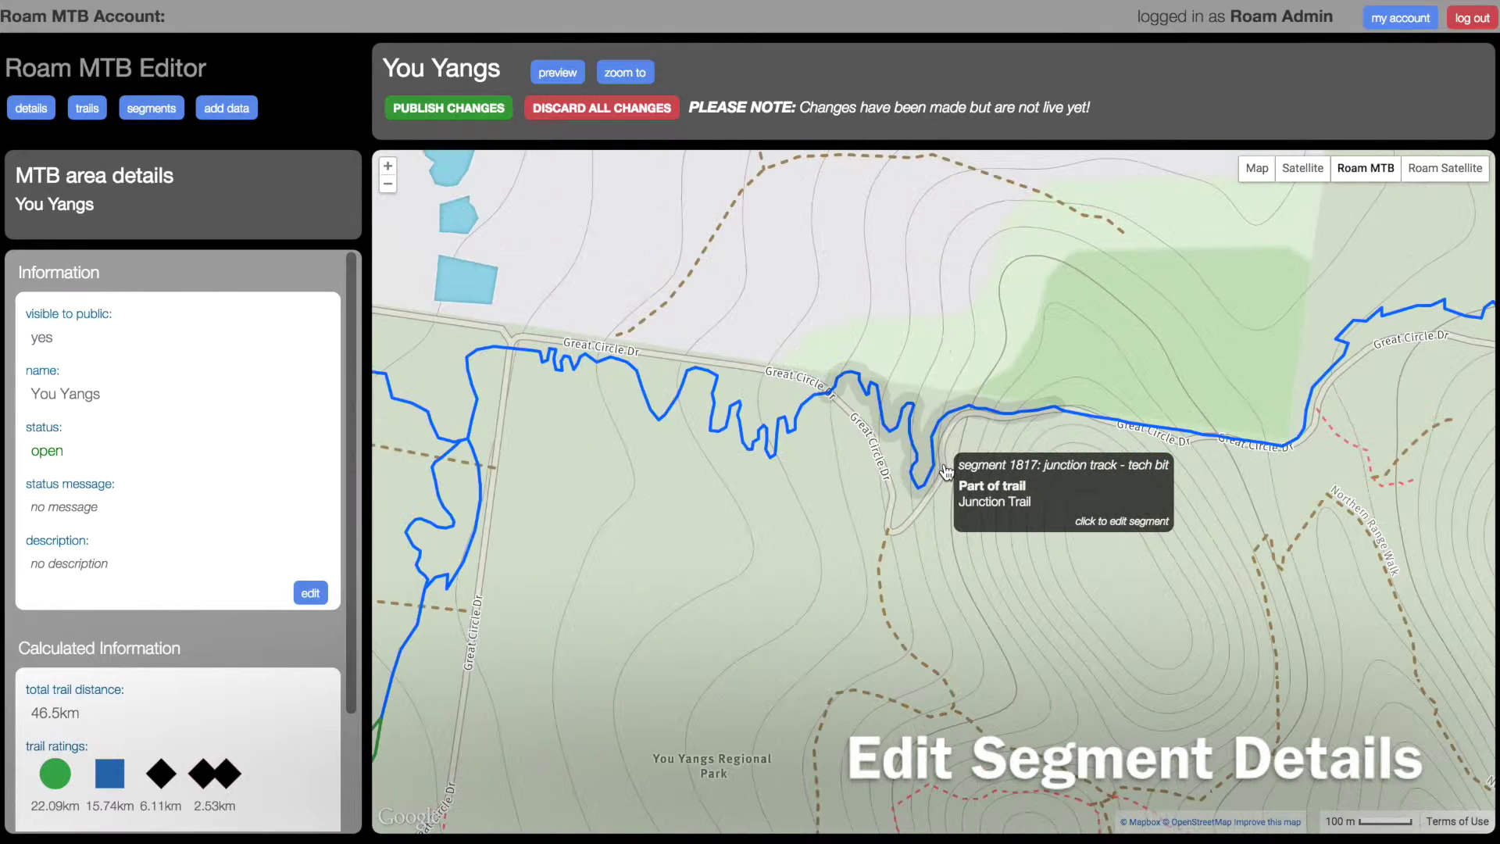
{"action": "left_click", "coordinate": [930, 452]}
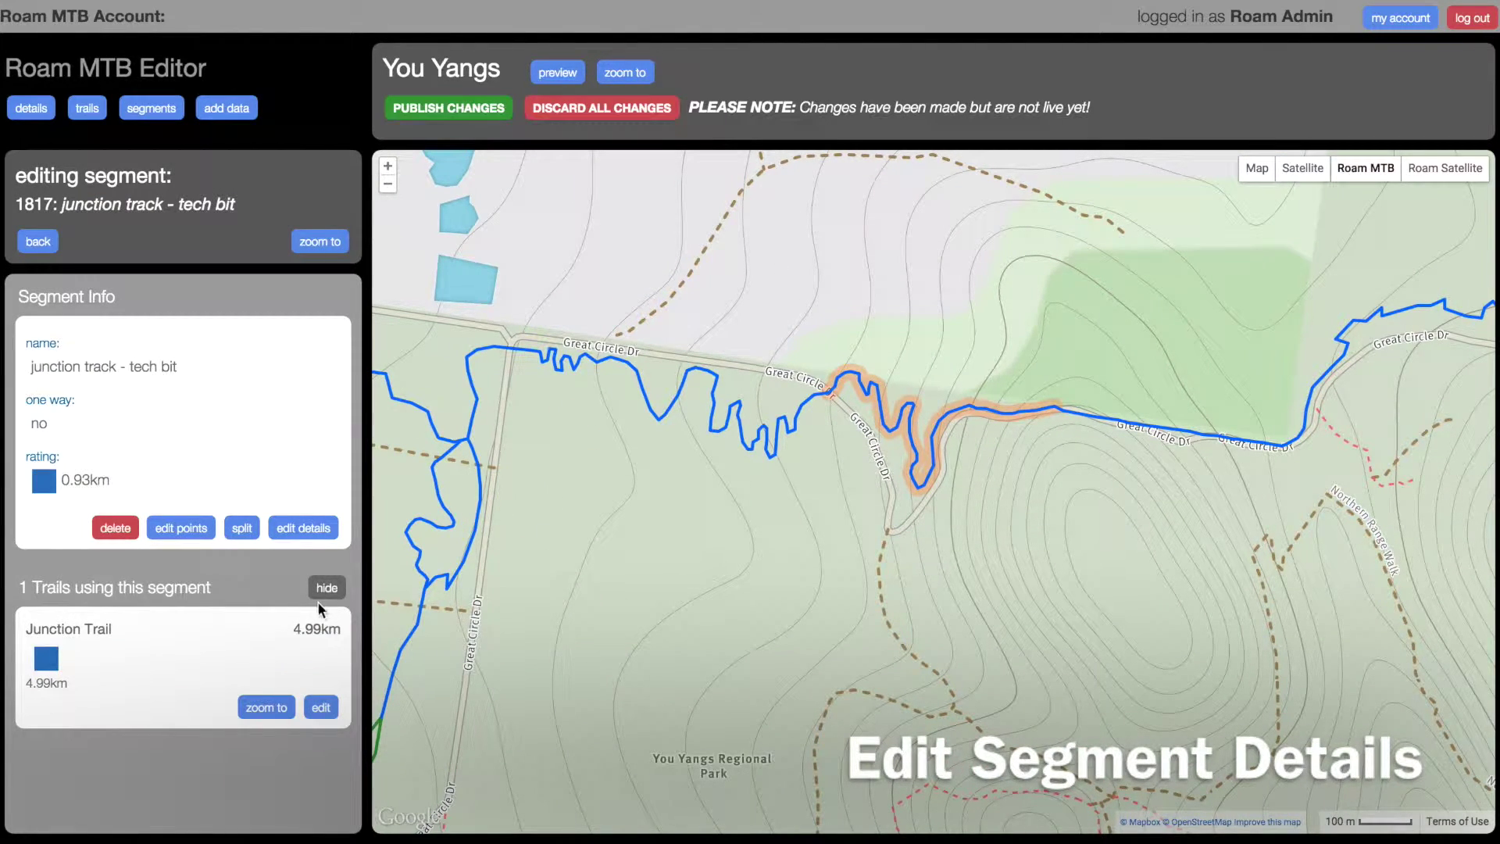
{"action": "left_click", "coordinate": [157, 113]}
{"action": "left_click", "coordinate": [140, 222]}
{"action": "type", "text": "jun"}
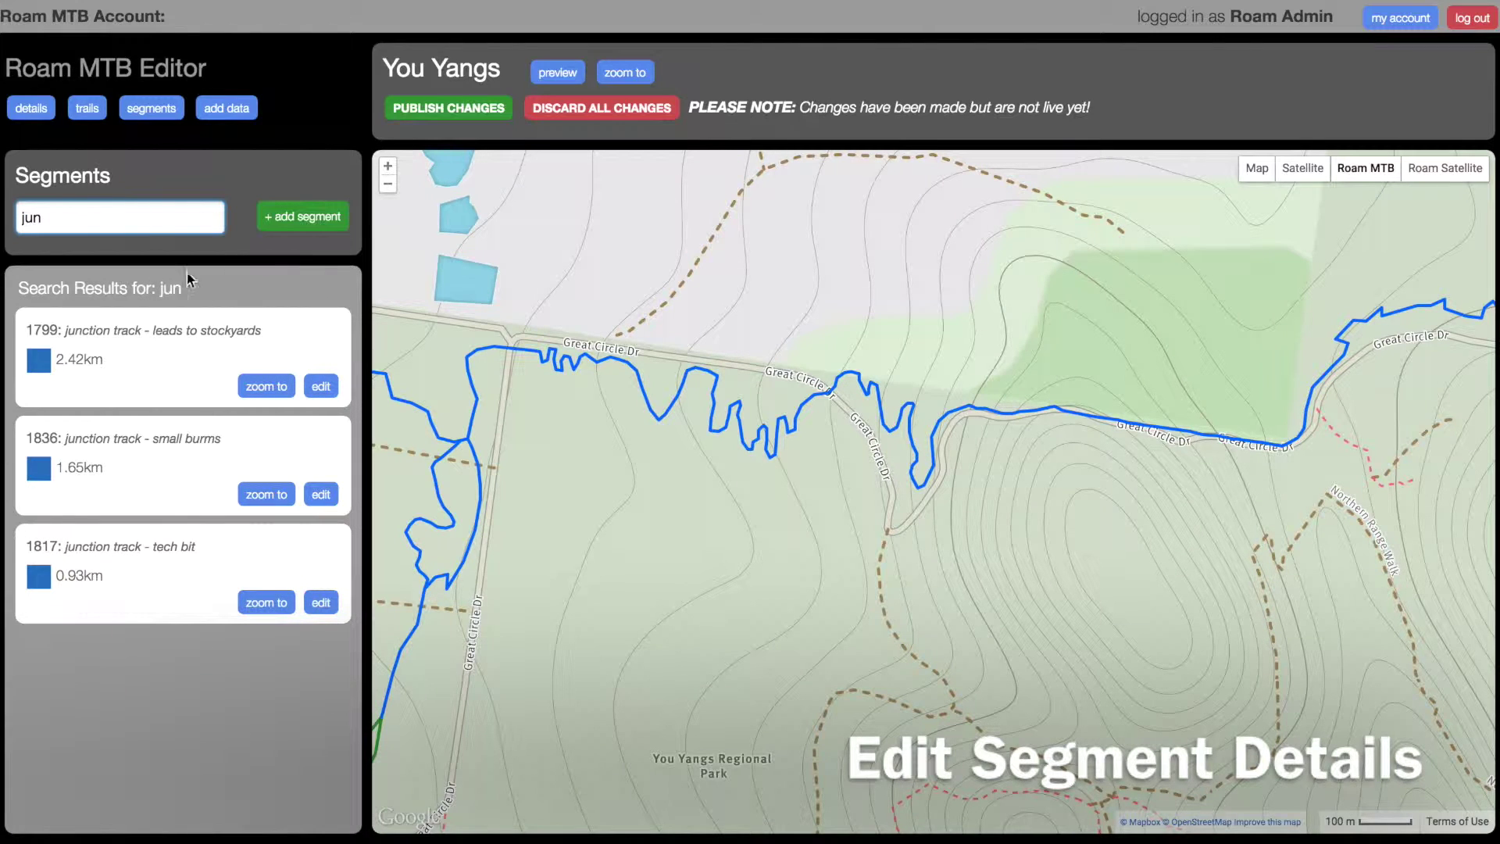
{"action": "left_click", "coordinate": [321, 602]}
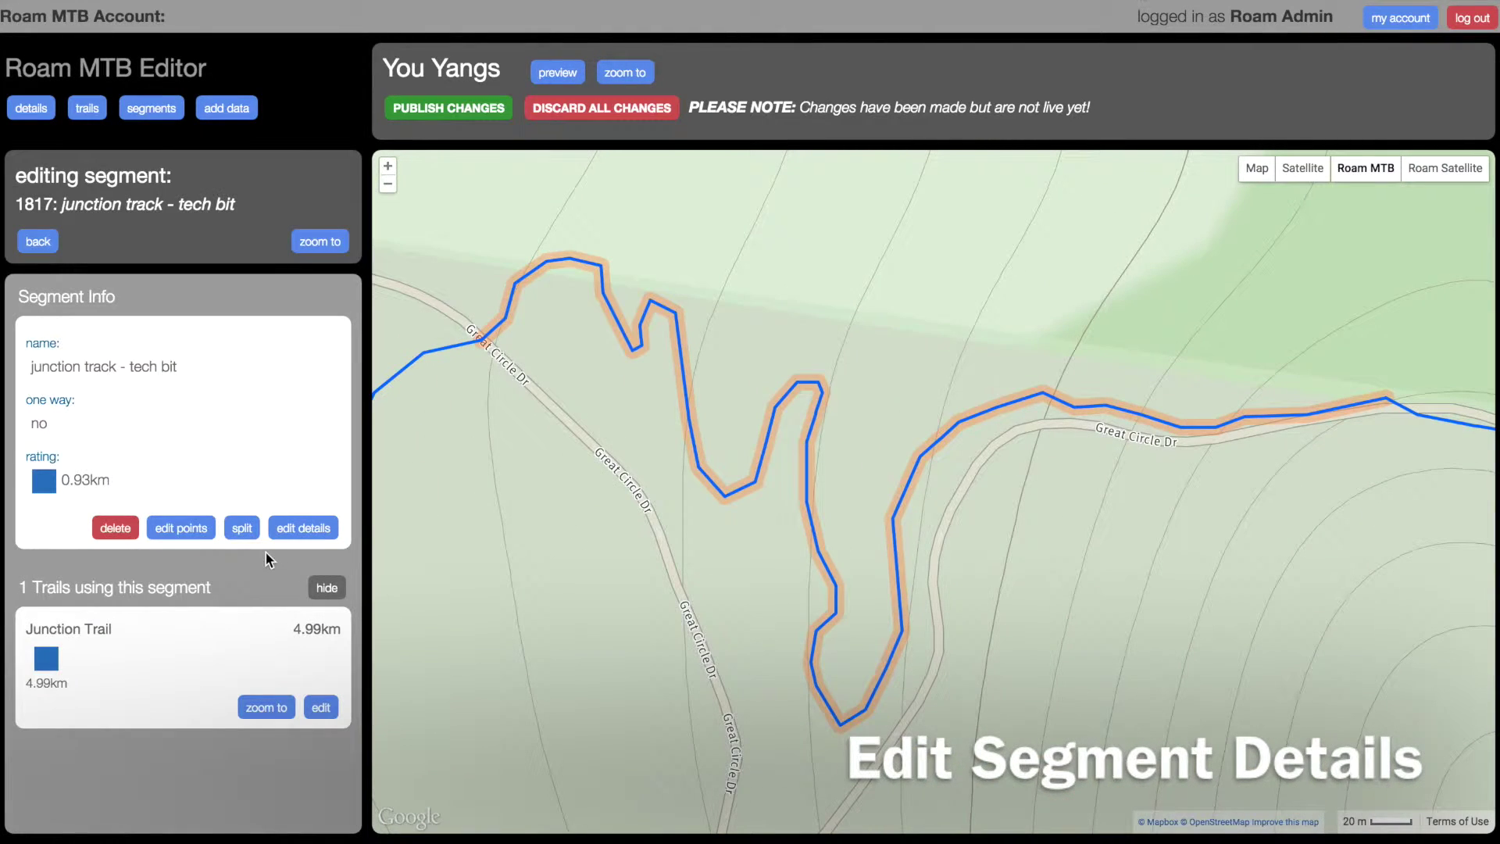
Mark the junction track - tech bit segment as one way, keep its direction, rate it single black diamond, and update it
{"action": "scroll", "coordinate": [854, 488], "scroll_direction": "down", "scroll_amount": 1}
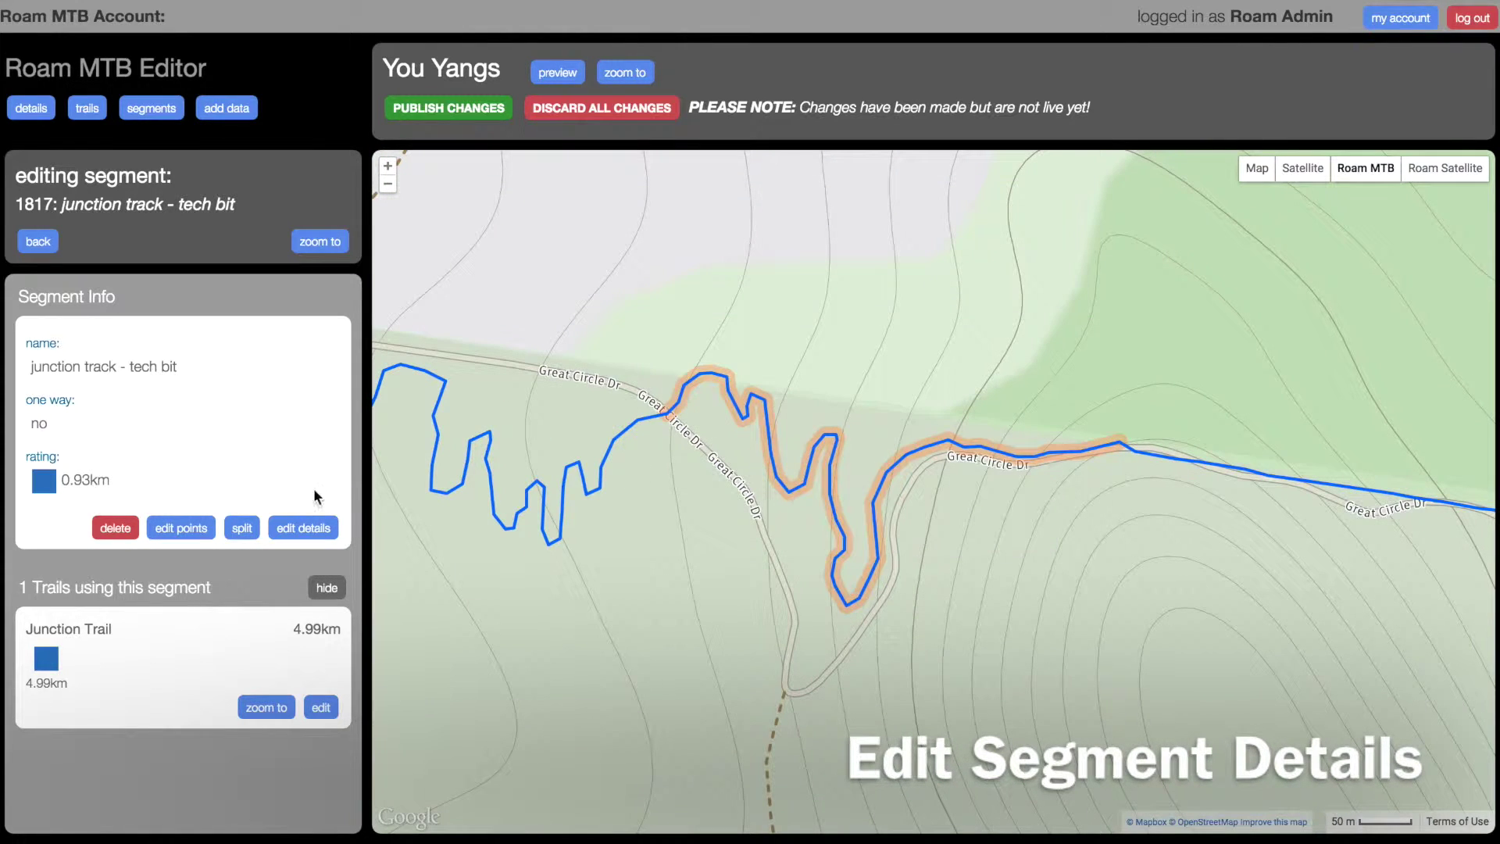
{"action": "left_click", "coordinate": [297, 528]}
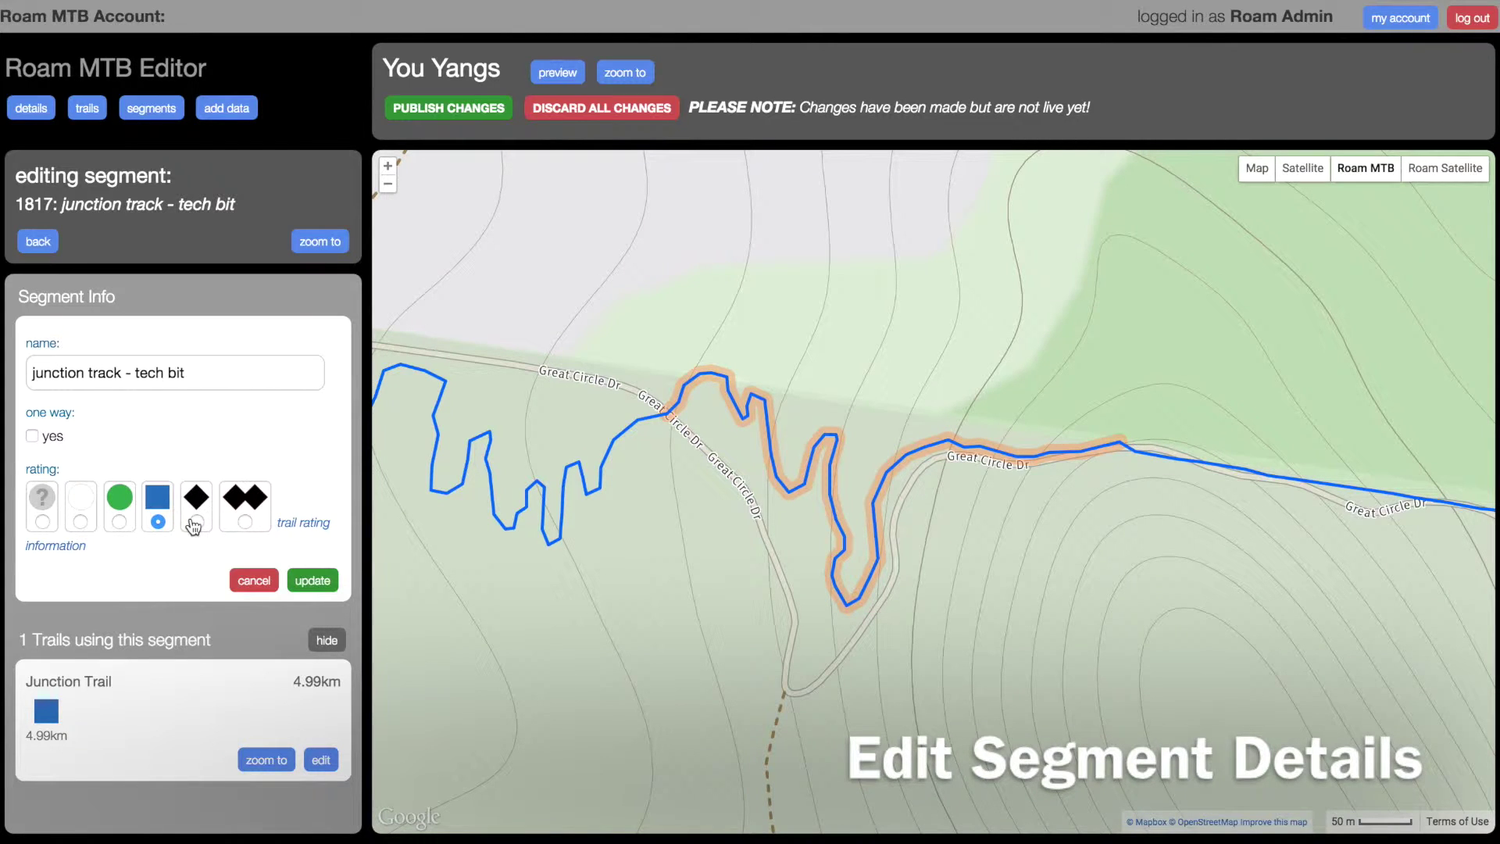
{"action": "left_click", "coordinate": [32, 437]}
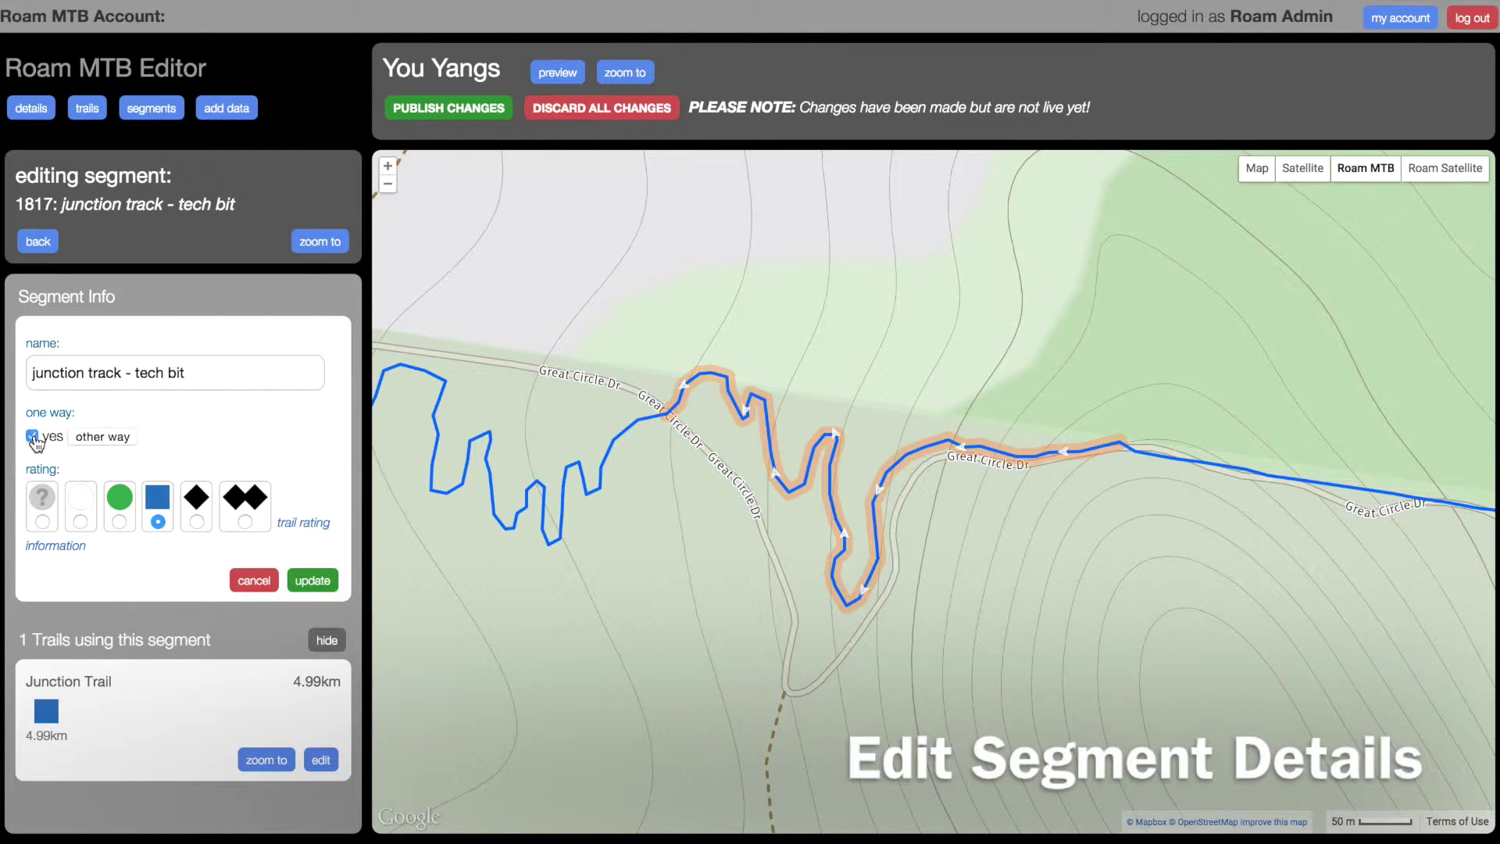
{"action": "left_click", "coordinate": [94, 439]}
{"action": "left_click", "coordinate": [94, 438]}
{"action": "left_click", "coordinate": [314, 581]}
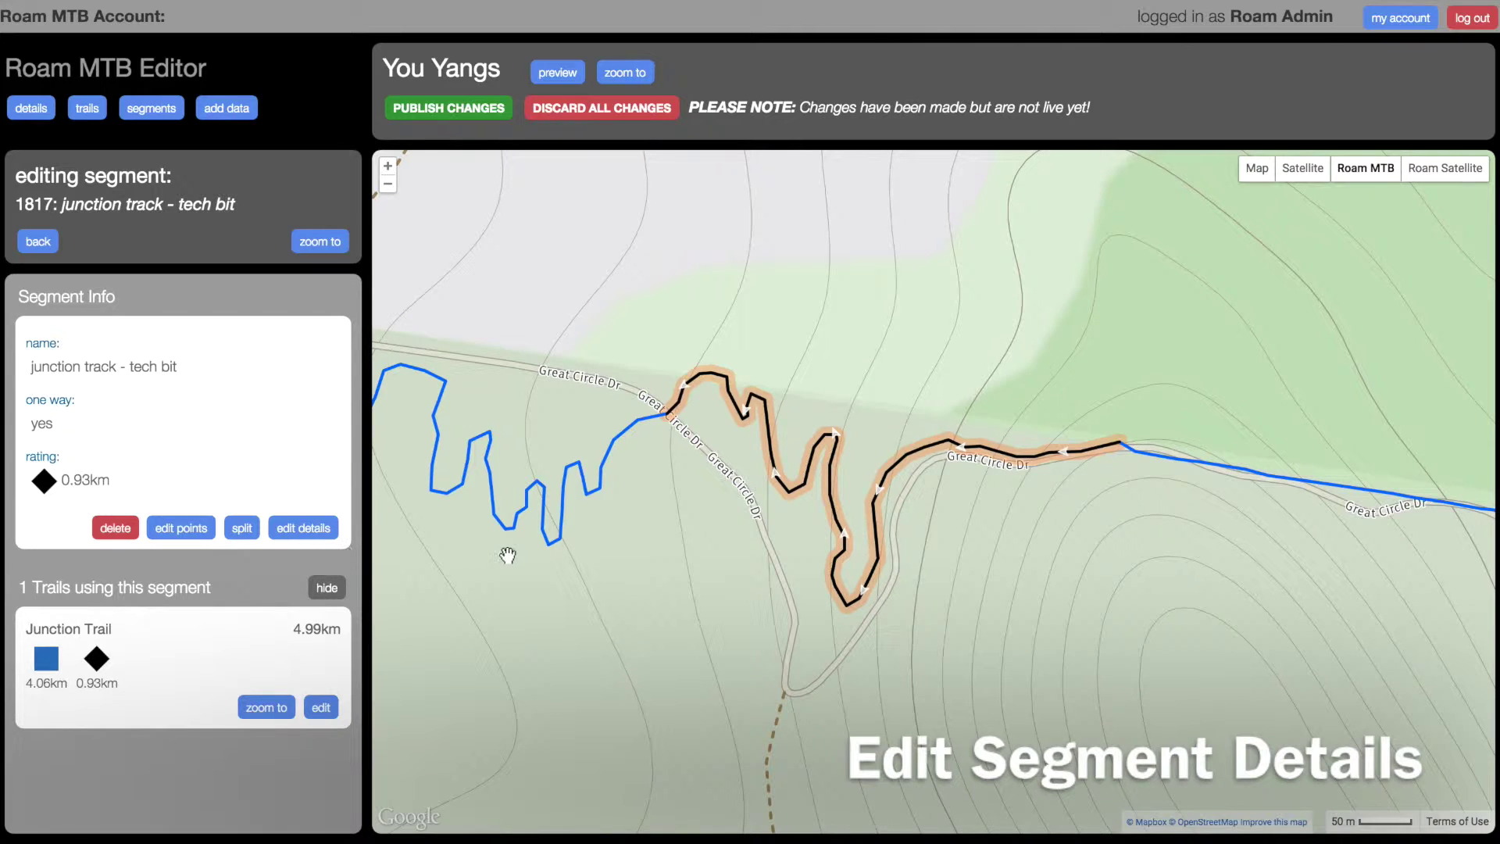
{"action": "scroll", "coordinate": [508, 555], "scroll_direction": "down", "scroll_amount": 1}
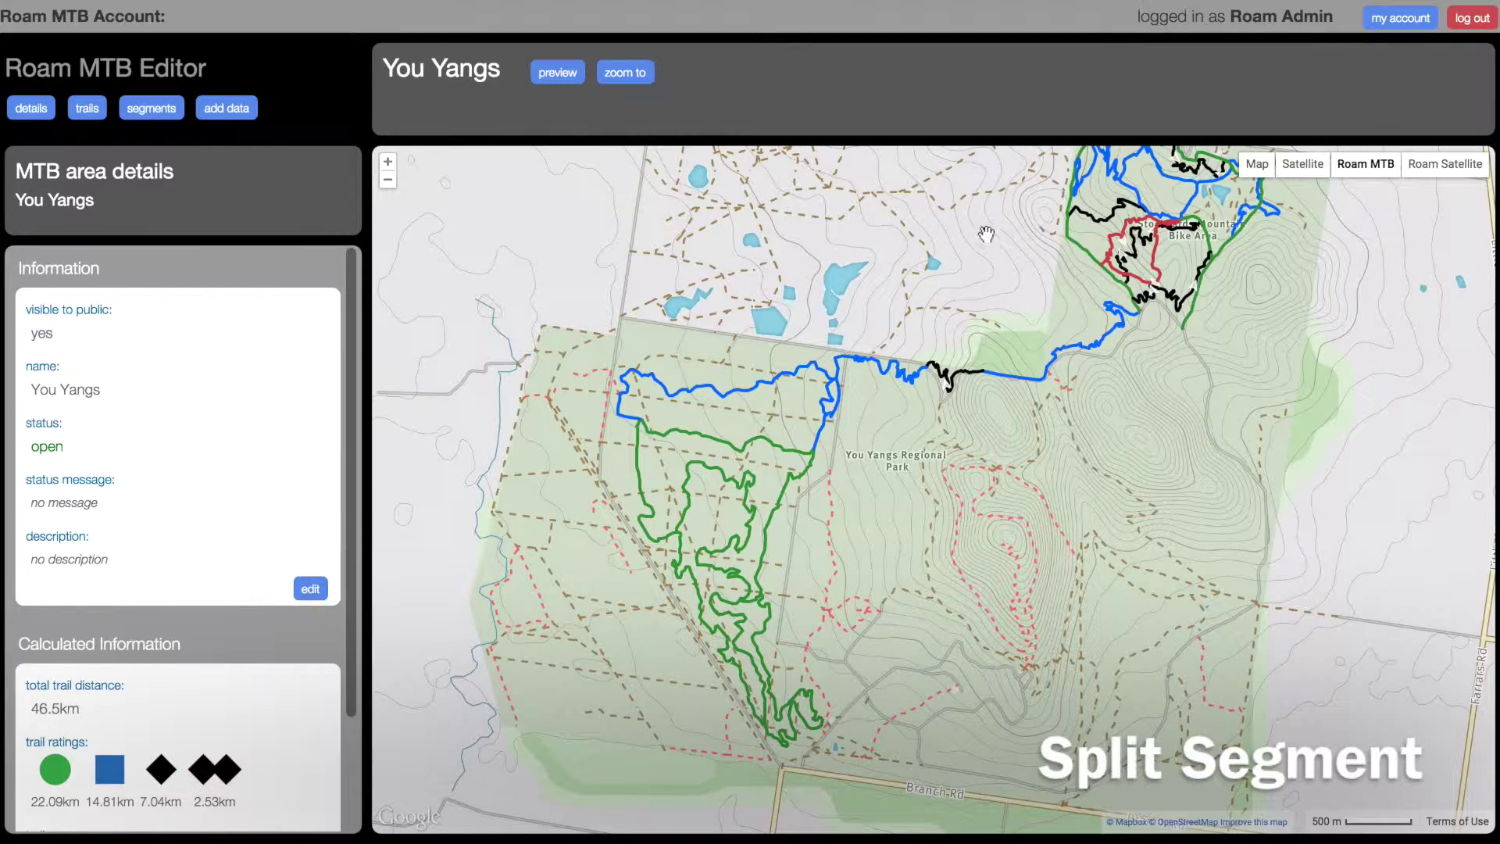
Split the junction track - leads to stockyards segment at its bend beside Great Circle Dr, just east of the green area boundary
{"action": "left_click", "coordinate": [1069, 346]}
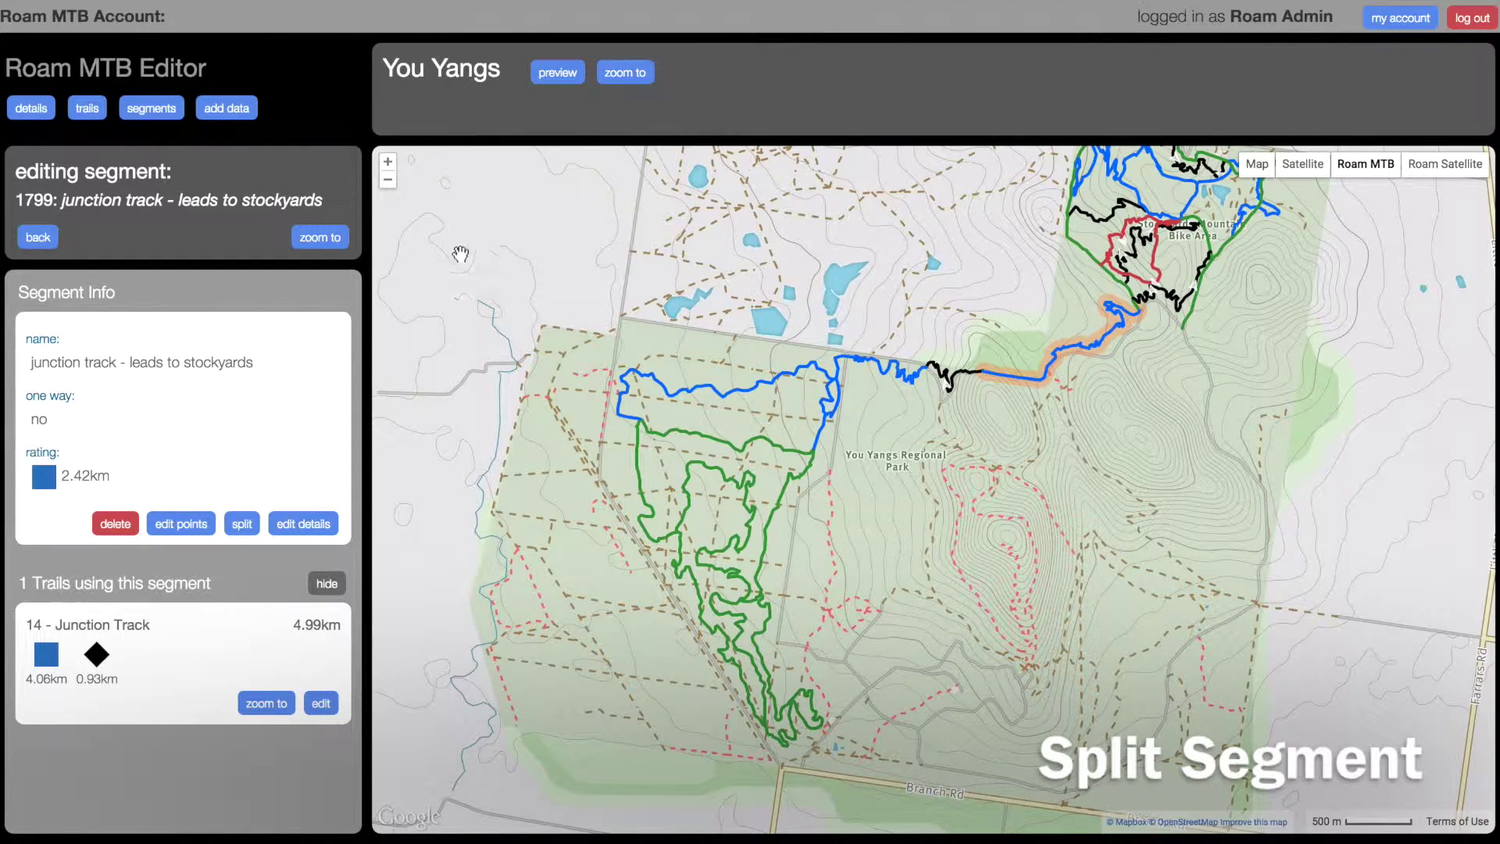
{"action": "left_click", "coordinate": [330, 240]}
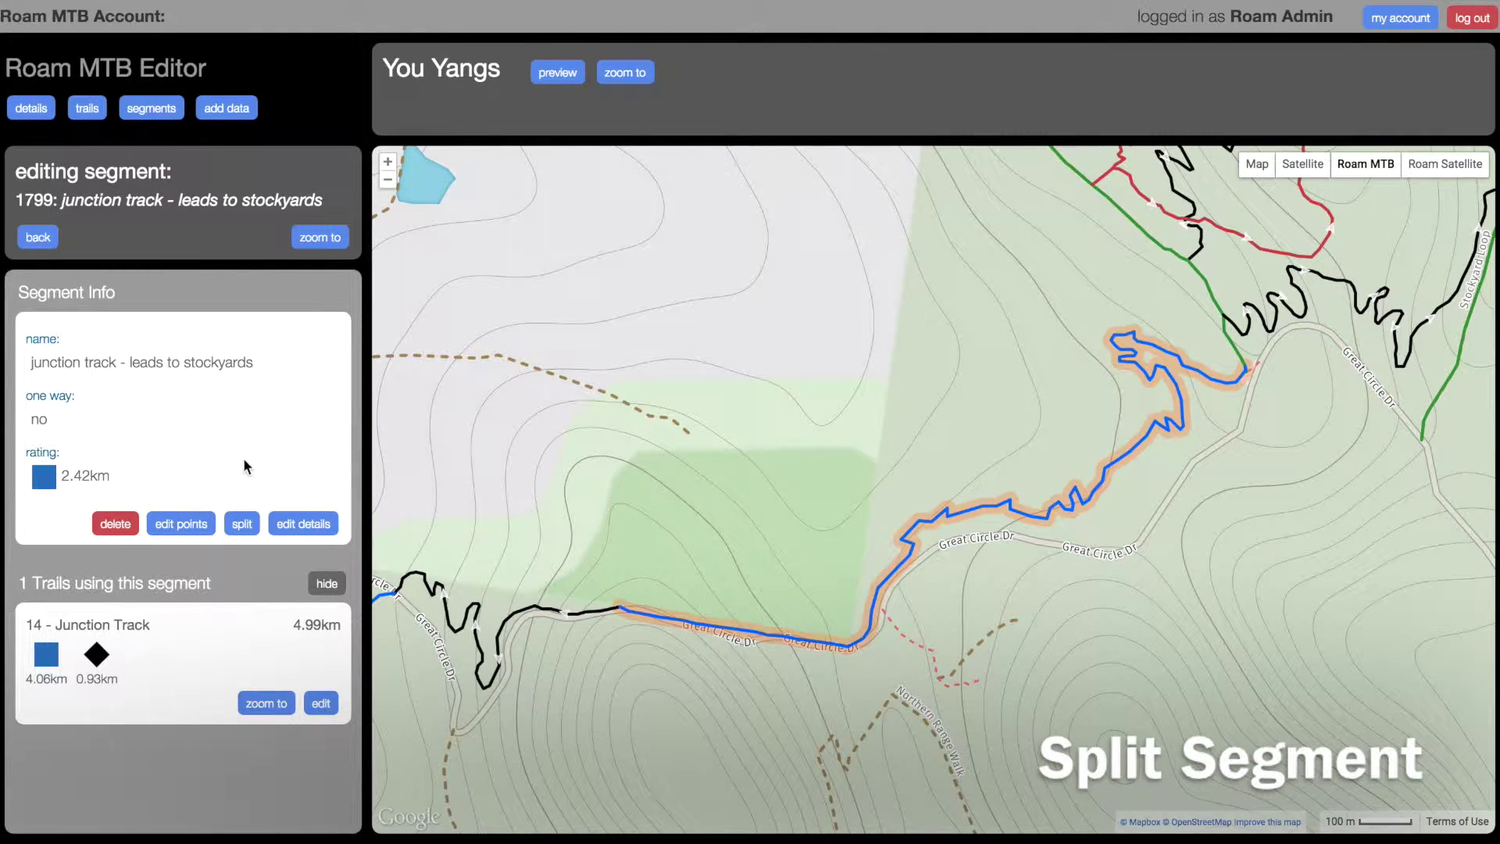
{"action": "left_click", "coordinate": [248, 521]}
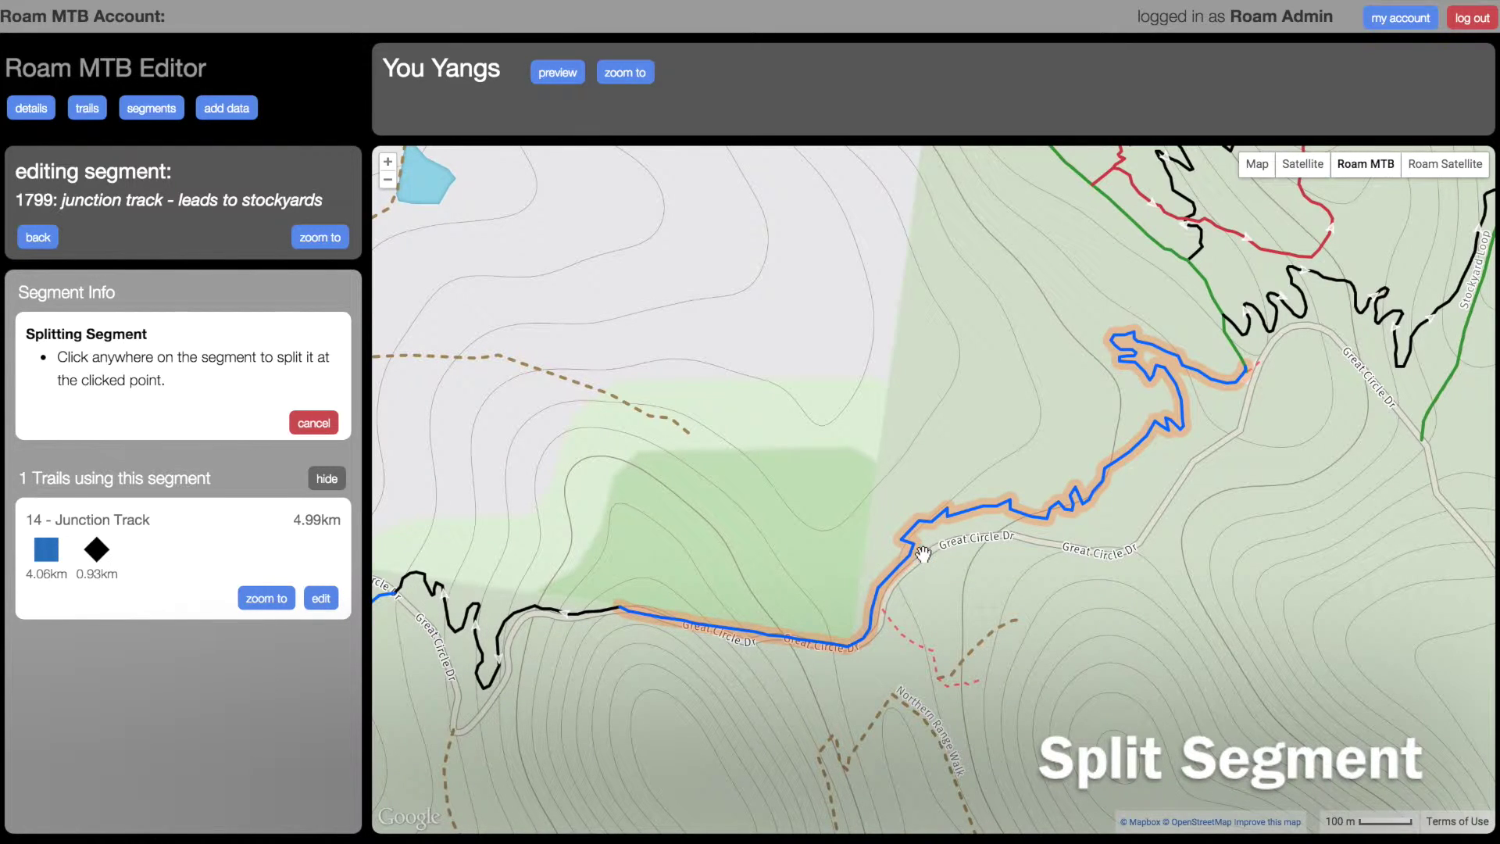
{"action": "scroll", "coordinate": [919, 554], "scroll_direction": "up", "scroll_amount": 1}
{"action": "scroll", "coordinate": [922, 553], "scroll_direction": "up", "scroll_amount": 1}
{"action": "scroll", "coordinate": [914, 550], "scroll_direction": "up", "scroll_amount": 1}
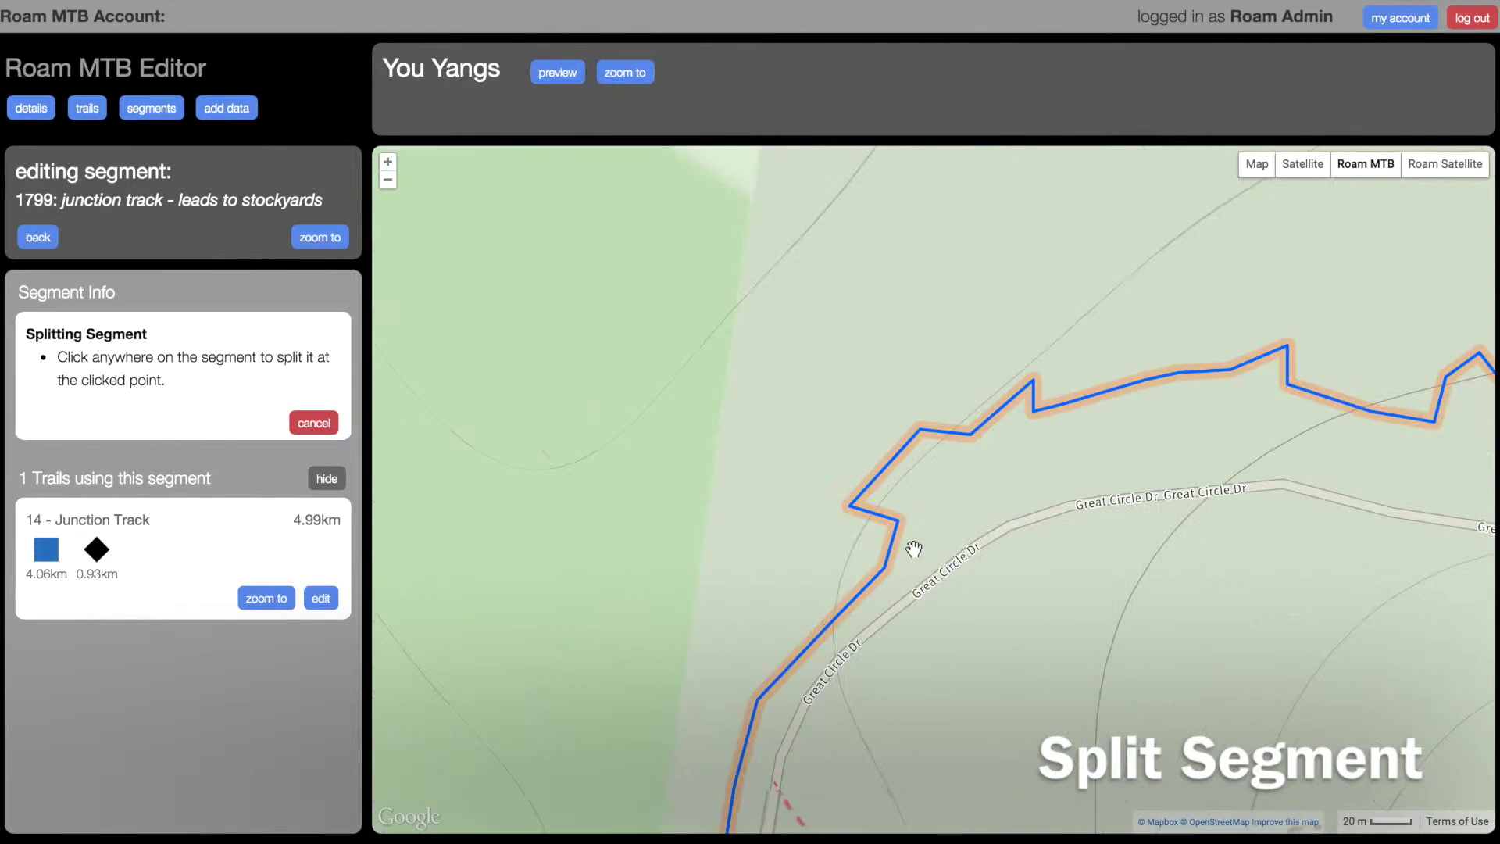
{"action": "left_click", "coordinate": [890, 568]}
{"action": "left_click", "coordinate": [907, 244]}
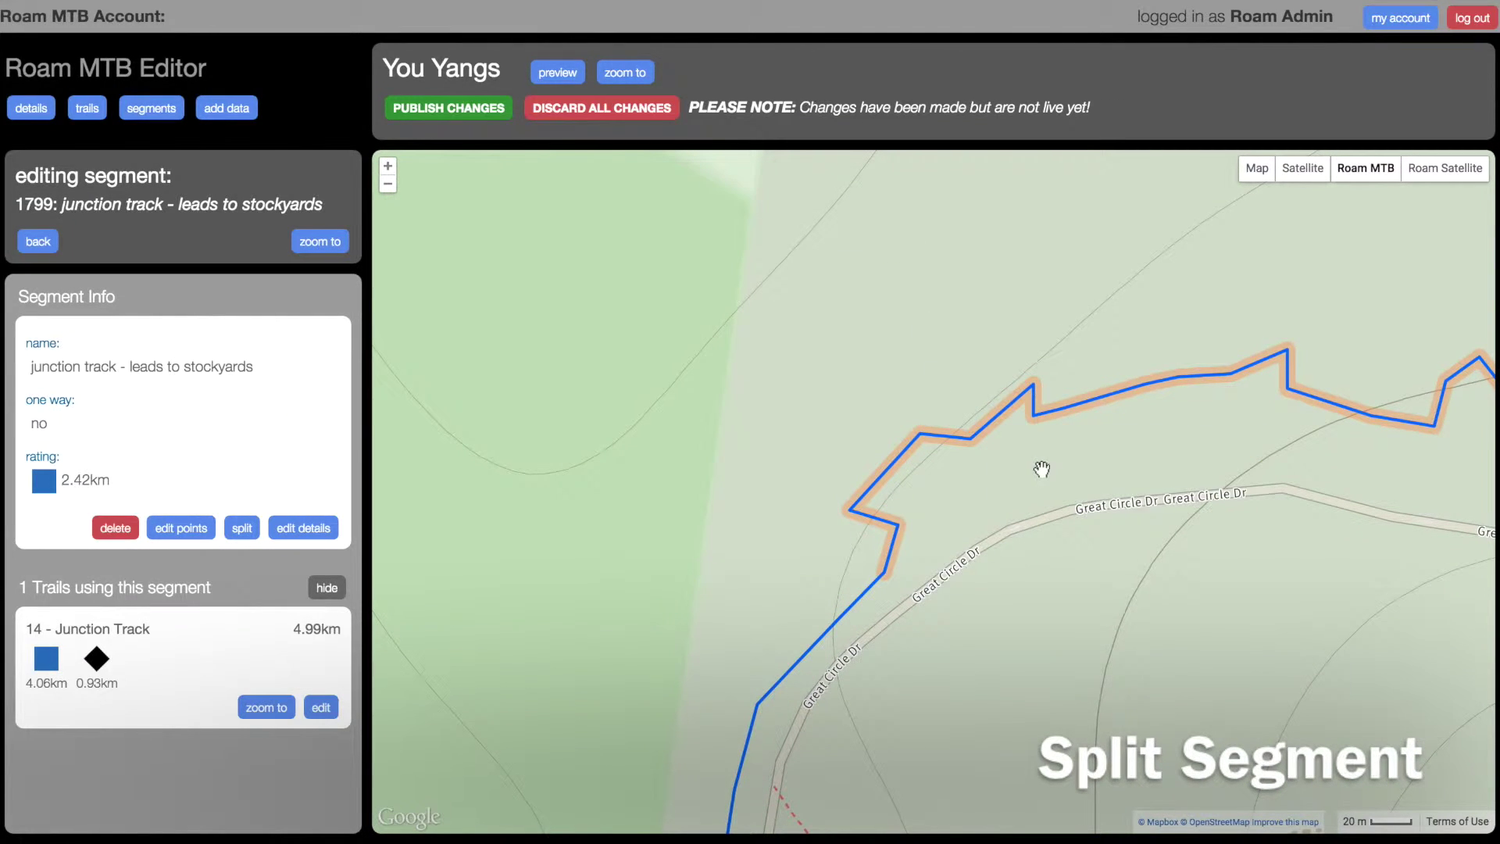
Split the remaining stockyards-side portion again at the sharp corner below the switchbacks, where the track turns north
{"action": "left_click", "coordinate": [346, 248]}
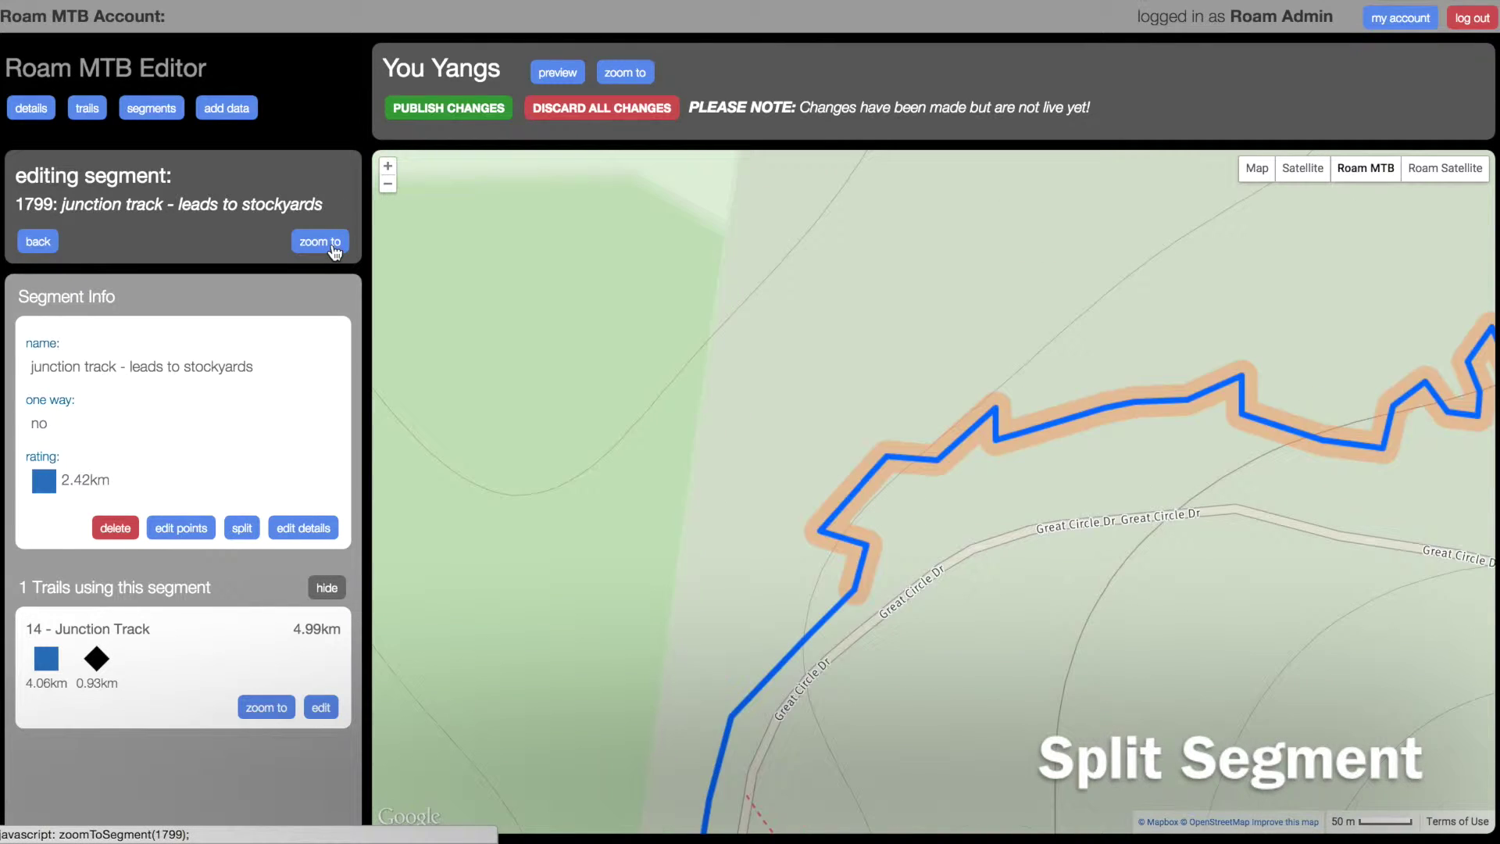
{"action": "left_click", "coordinate": [241, 529]}
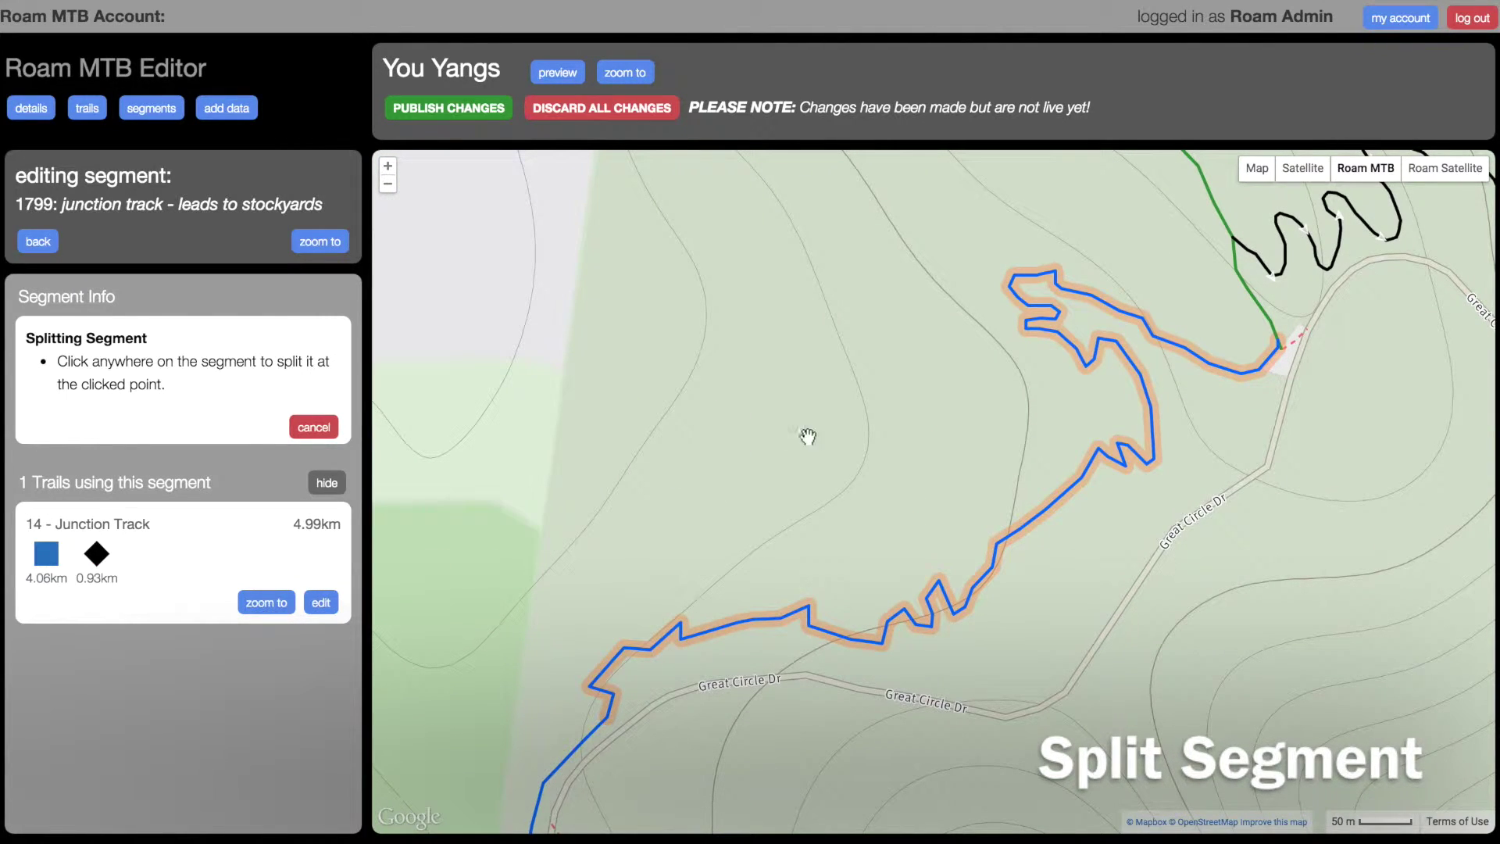
{"action": "scroll", "coordinate": [1125, 476], "scroll_direction": "up", "scroll_amount": 2}
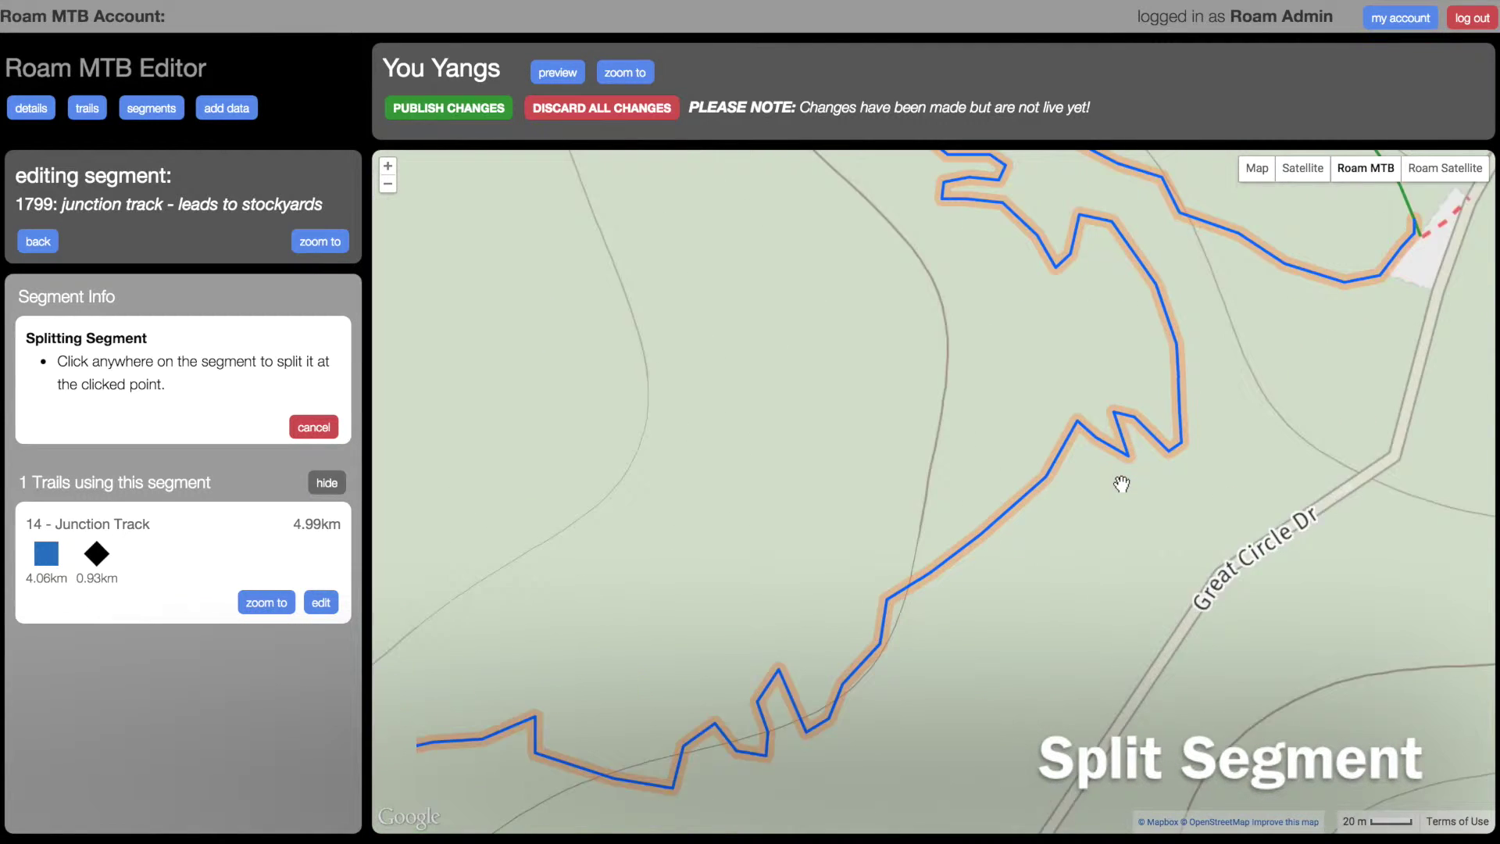
{"action": "left_click", "coordinate": [1174, 457]}
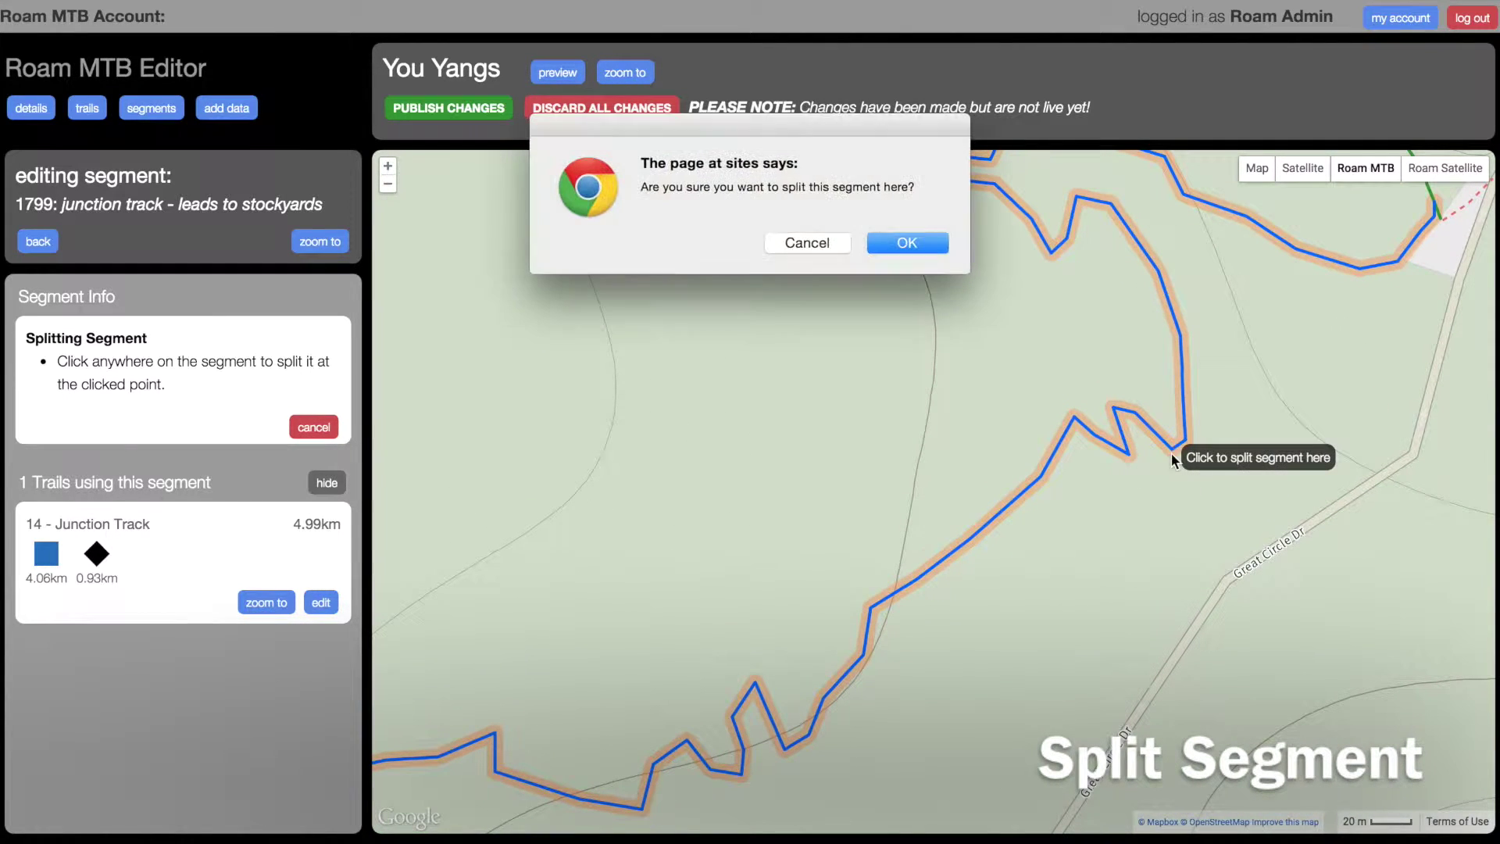
{"action": "left_click", "coordinate": [904, 243]}
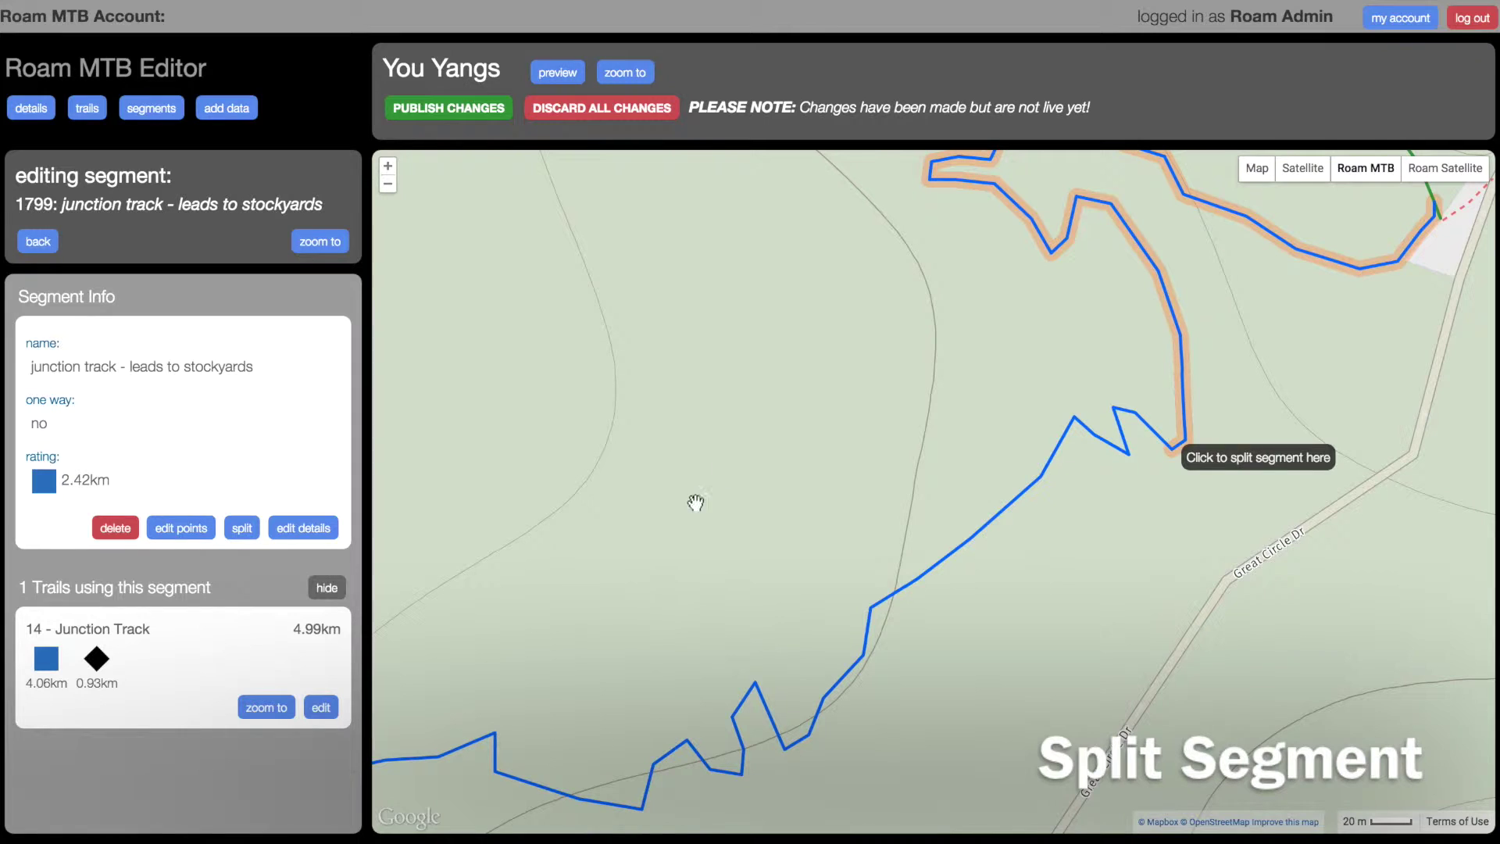
Append "THE HARD BIT" to the middle split segment's name, rate it single black diamond, and update it
{"action": "left_click", "coordinate": [869, 607]}
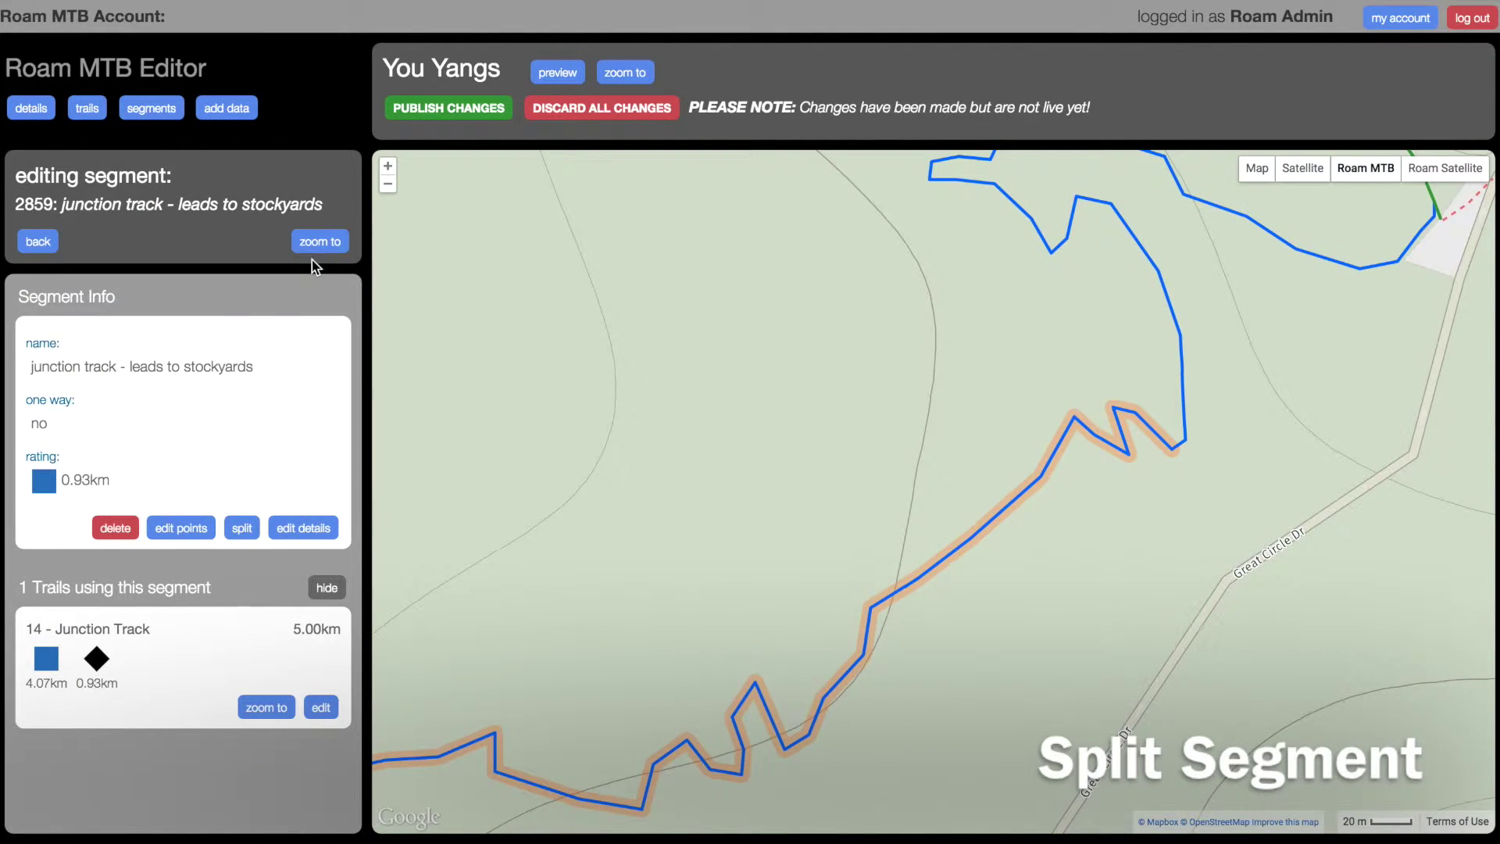
{"action": "left_click", "coordinate": [316, 245]}
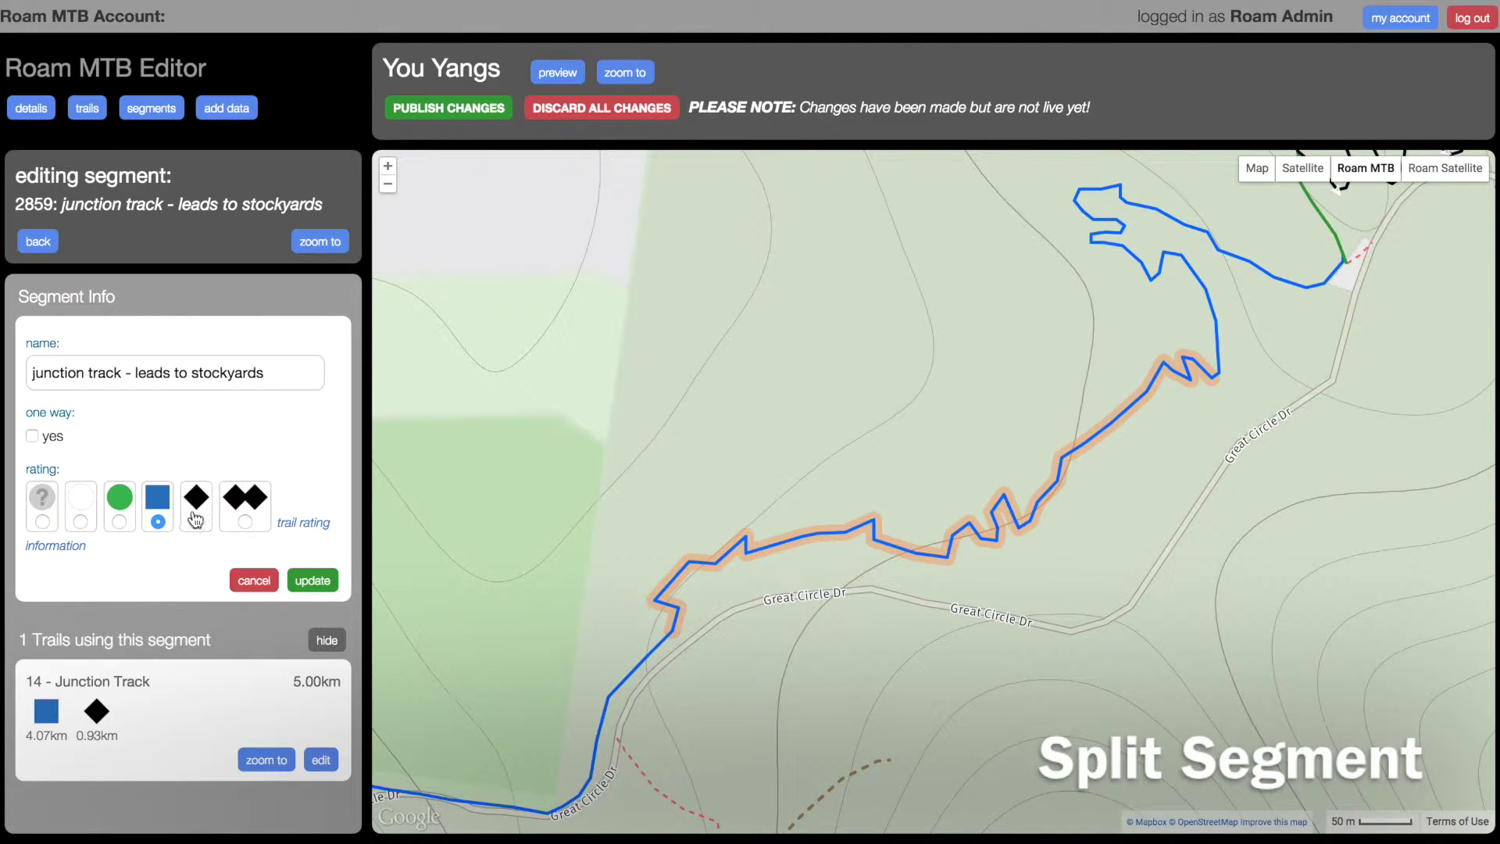
{"action": "left_click", "coordinate": [278, 375]}
{"action": "type", "text": "THE HARD BIT"}
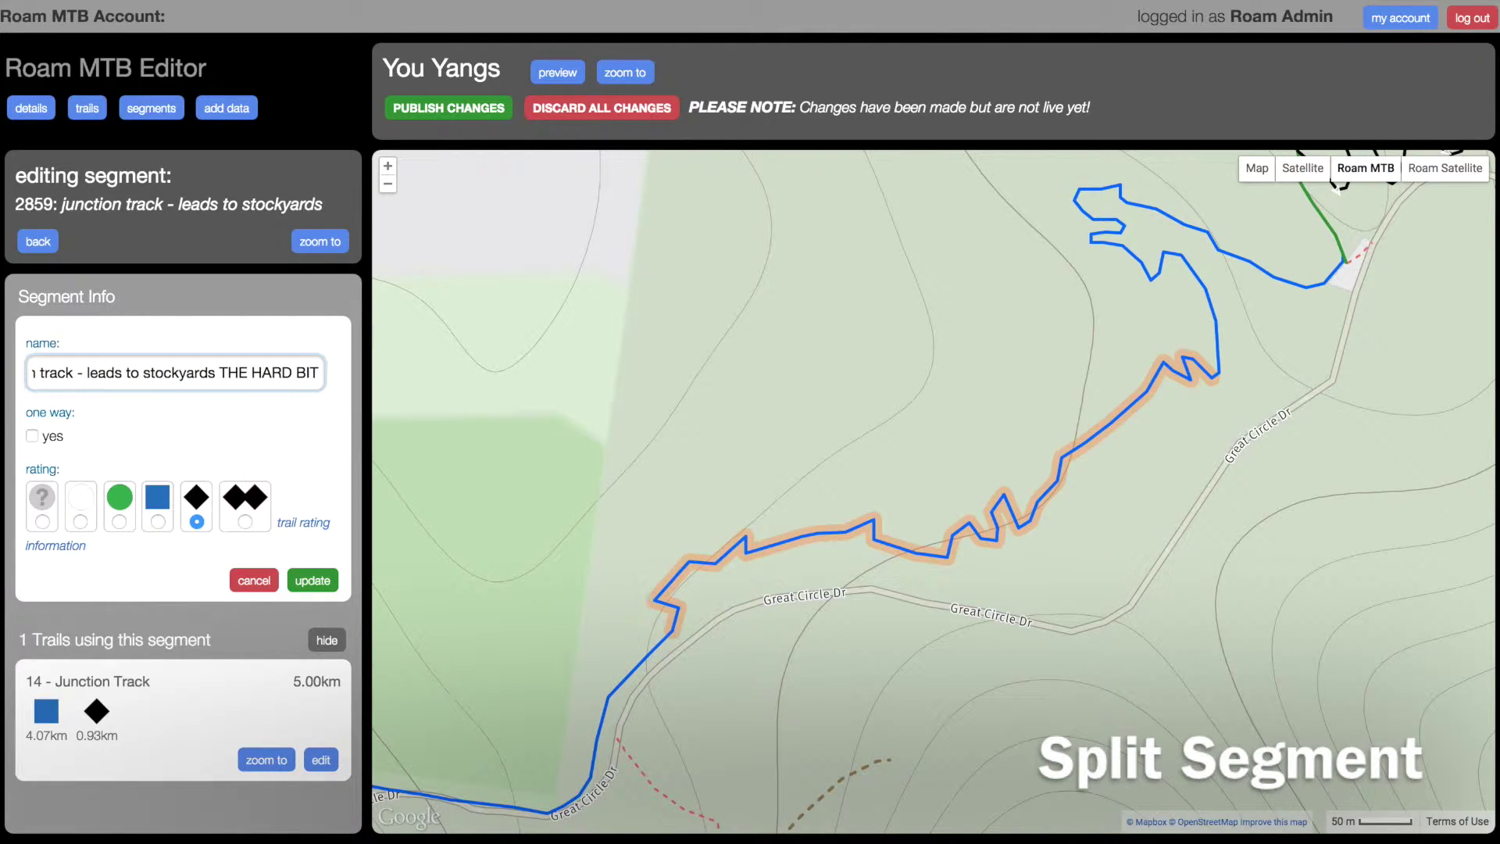
{"action": "left_click", "coordinate": [316, 579]}
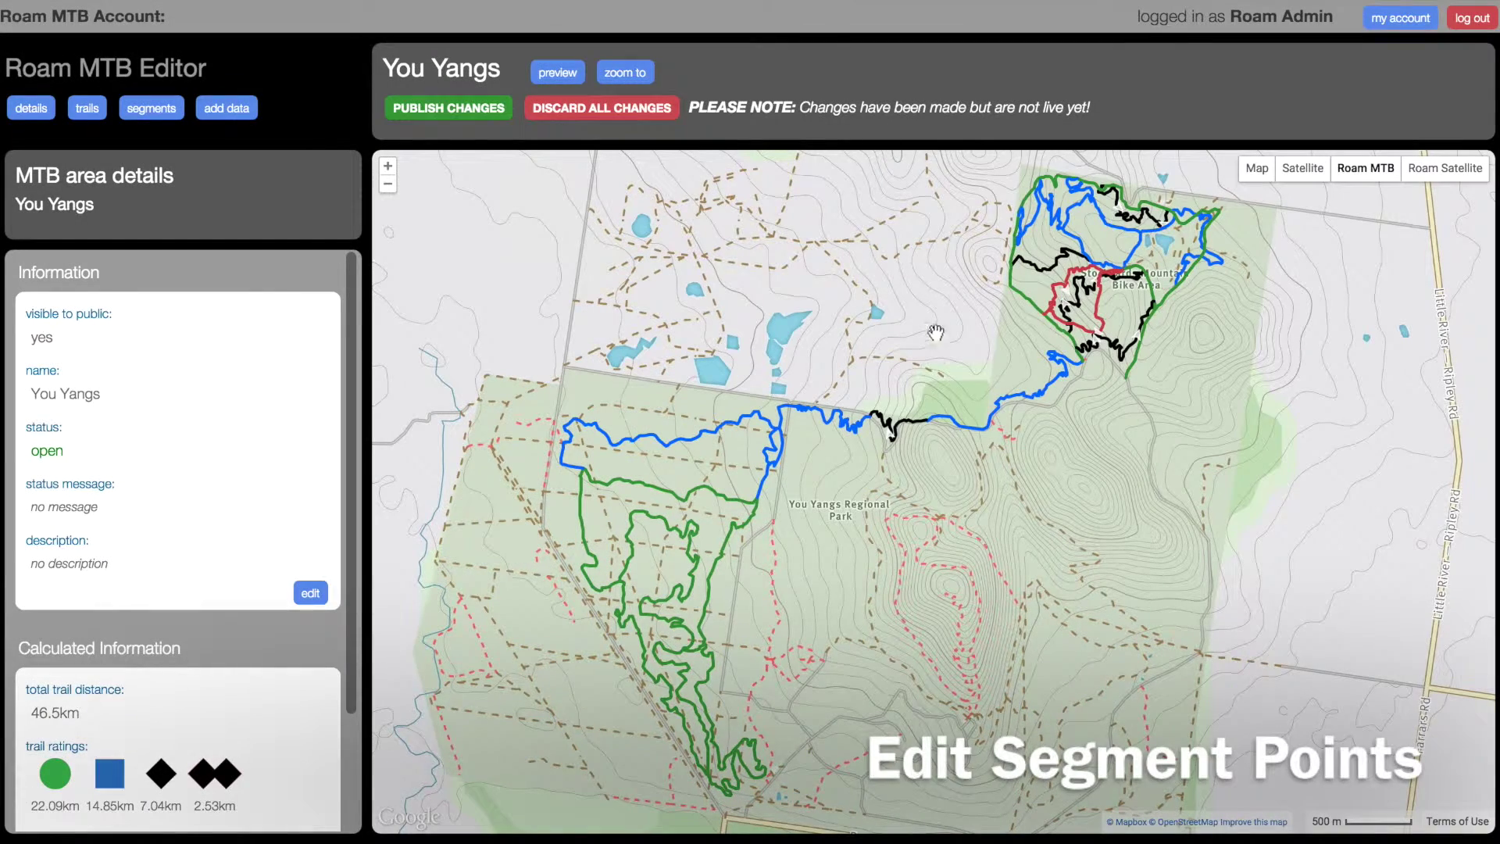
Edit the points of the junction track - leads to stockyards segment, moving two points of its western bulge toward Great Circle Dr
{"action": "left_click", "coordinate": [974, 427]}
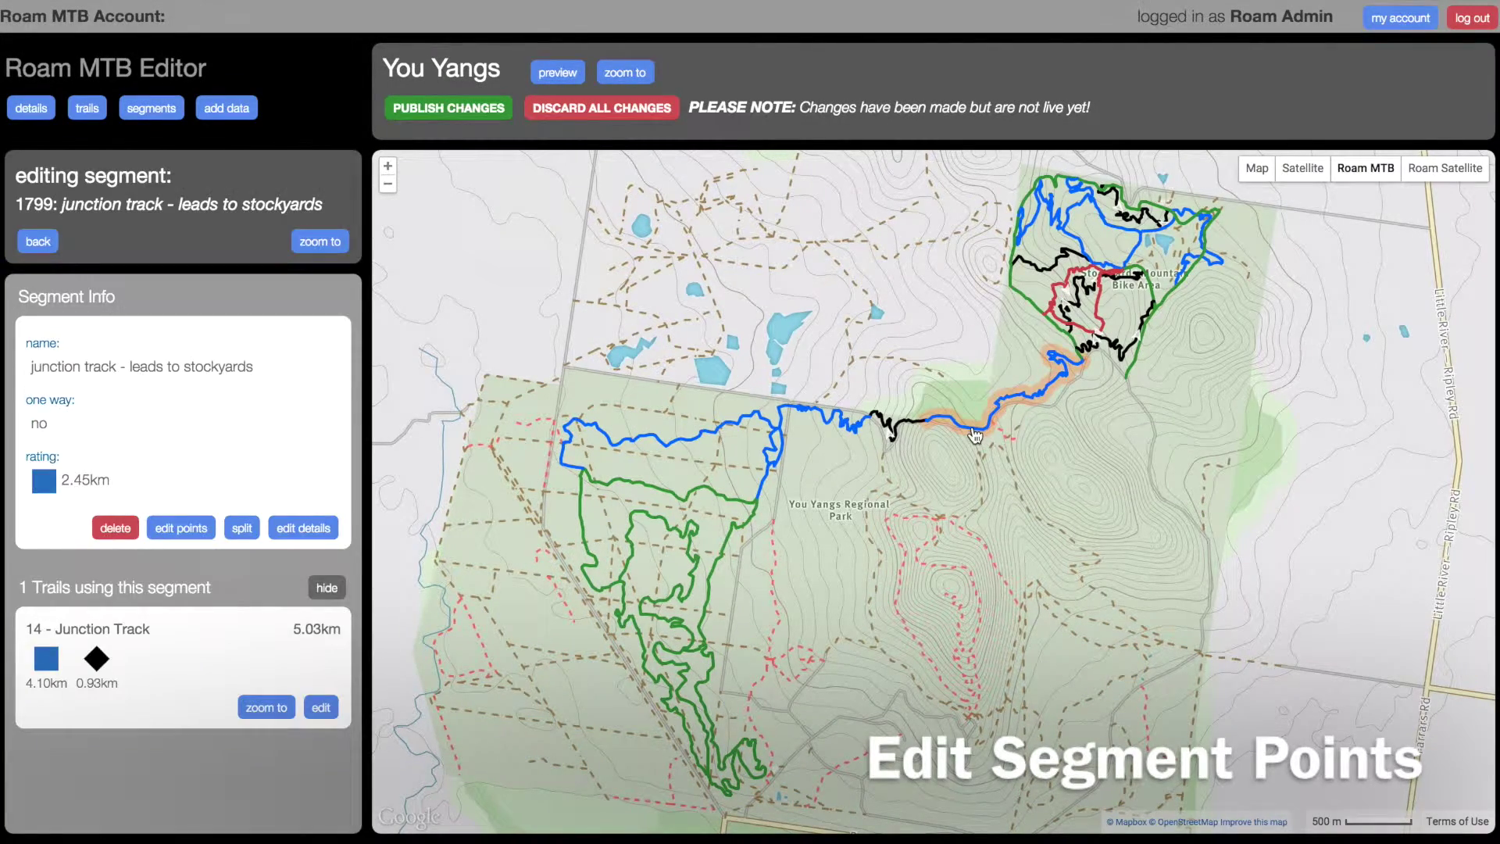
{"action": "left_click", "coordinate": [315, 242]}
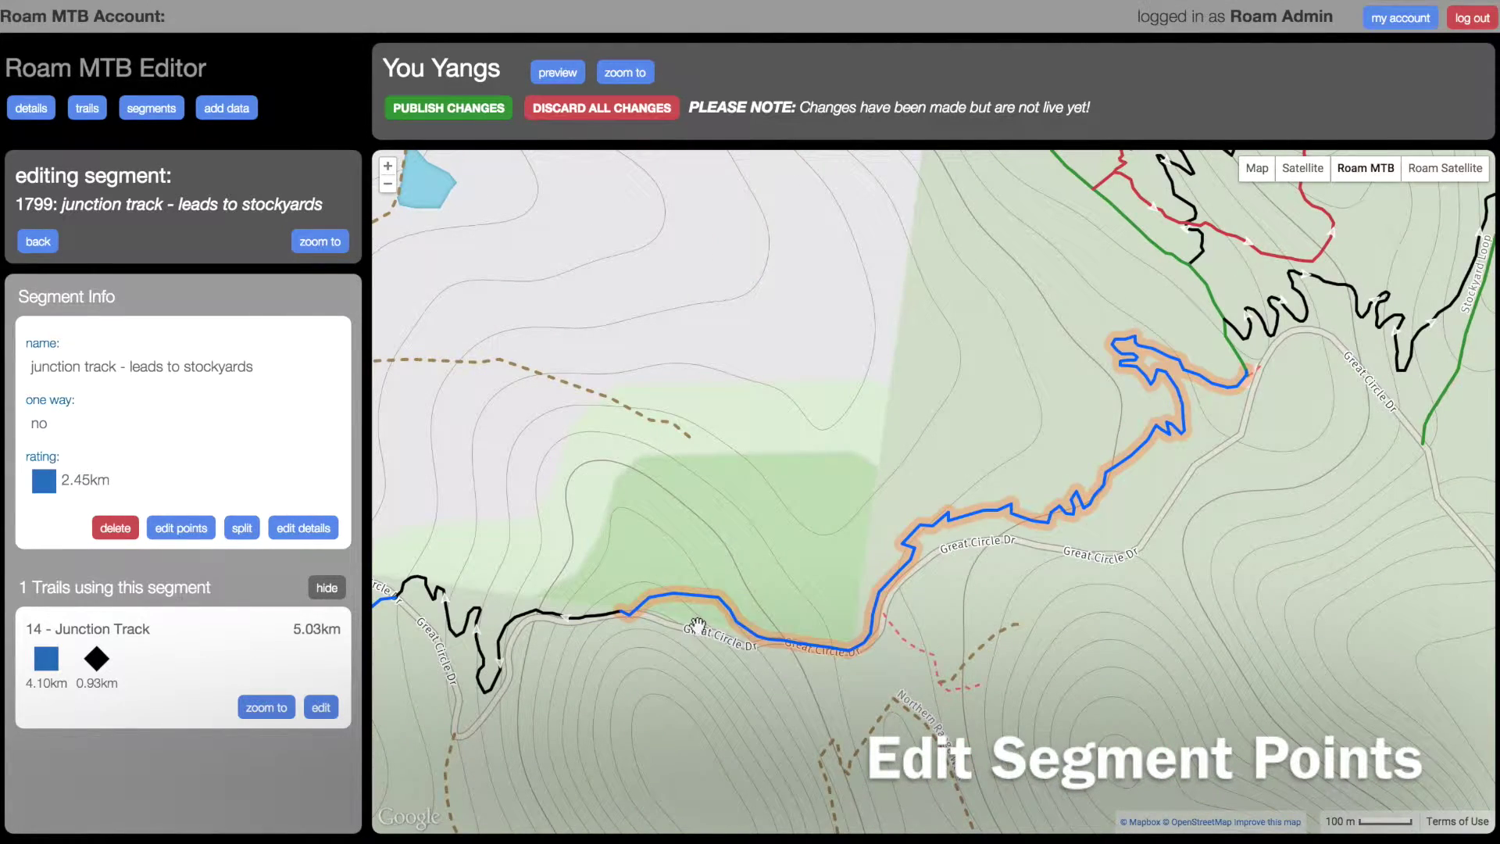
{"action": "scroll", "coordinate": [695, 626], "scroll_direction": "up", "scroll_amount": 1}
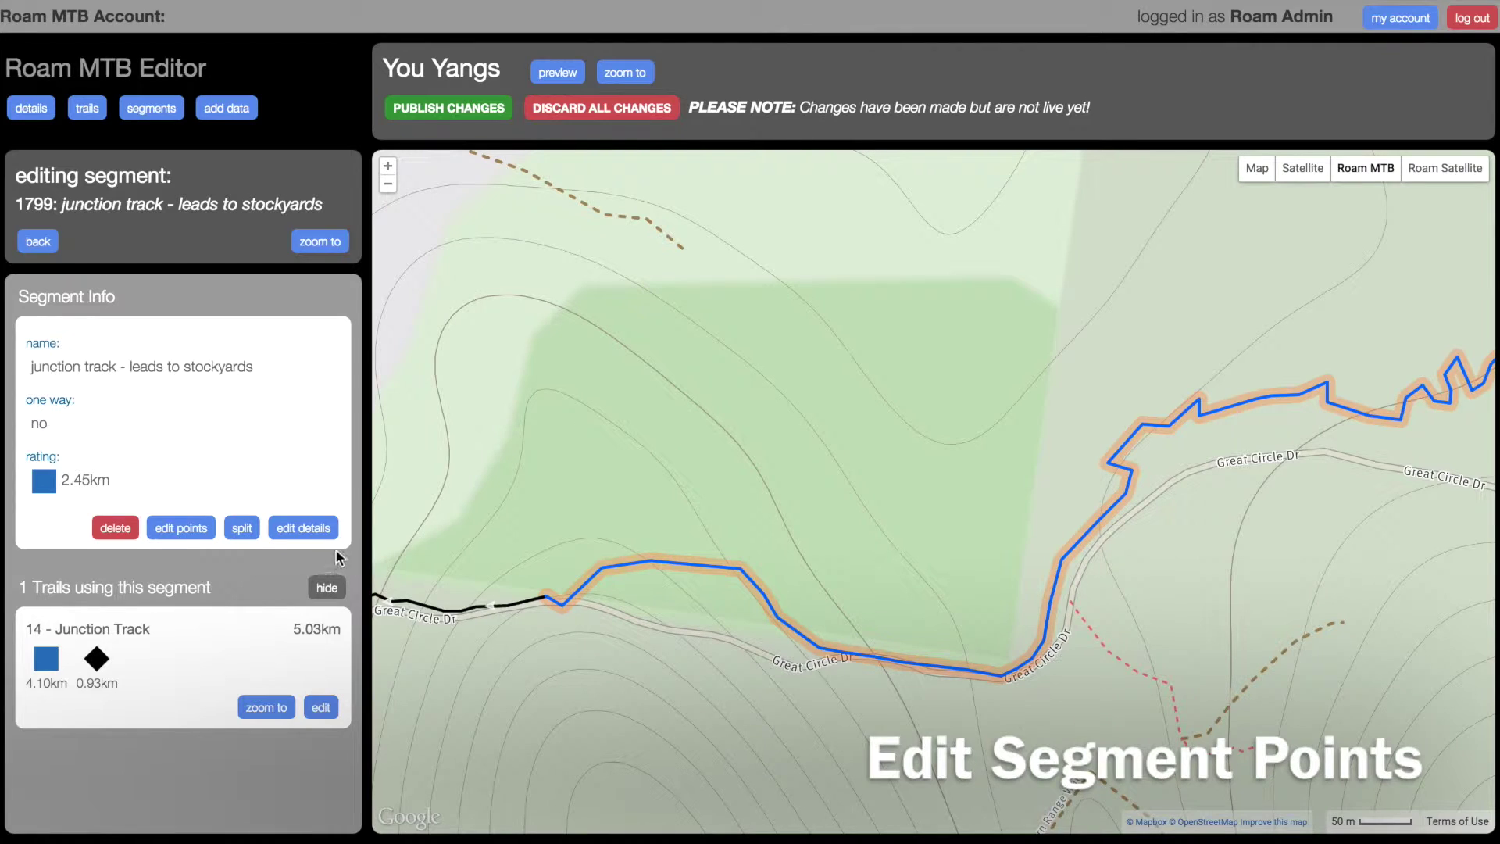
{"action": "left_click", "coordinate": [180, 530]}
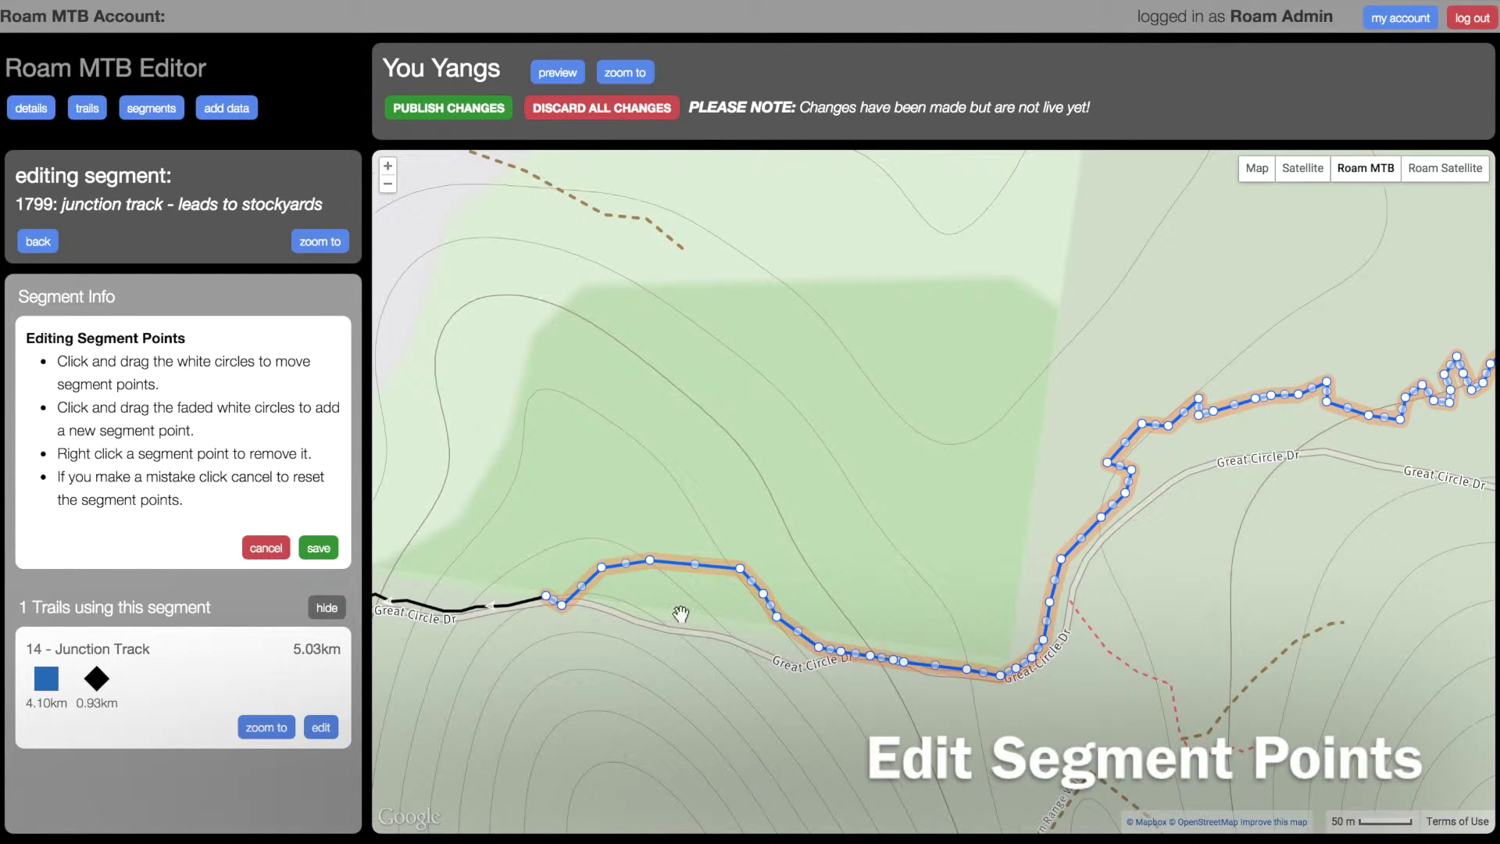
{"action": "scroll", "coordinate": [681, 615], "scroll_direction": "up", "scroll_amount": 1}
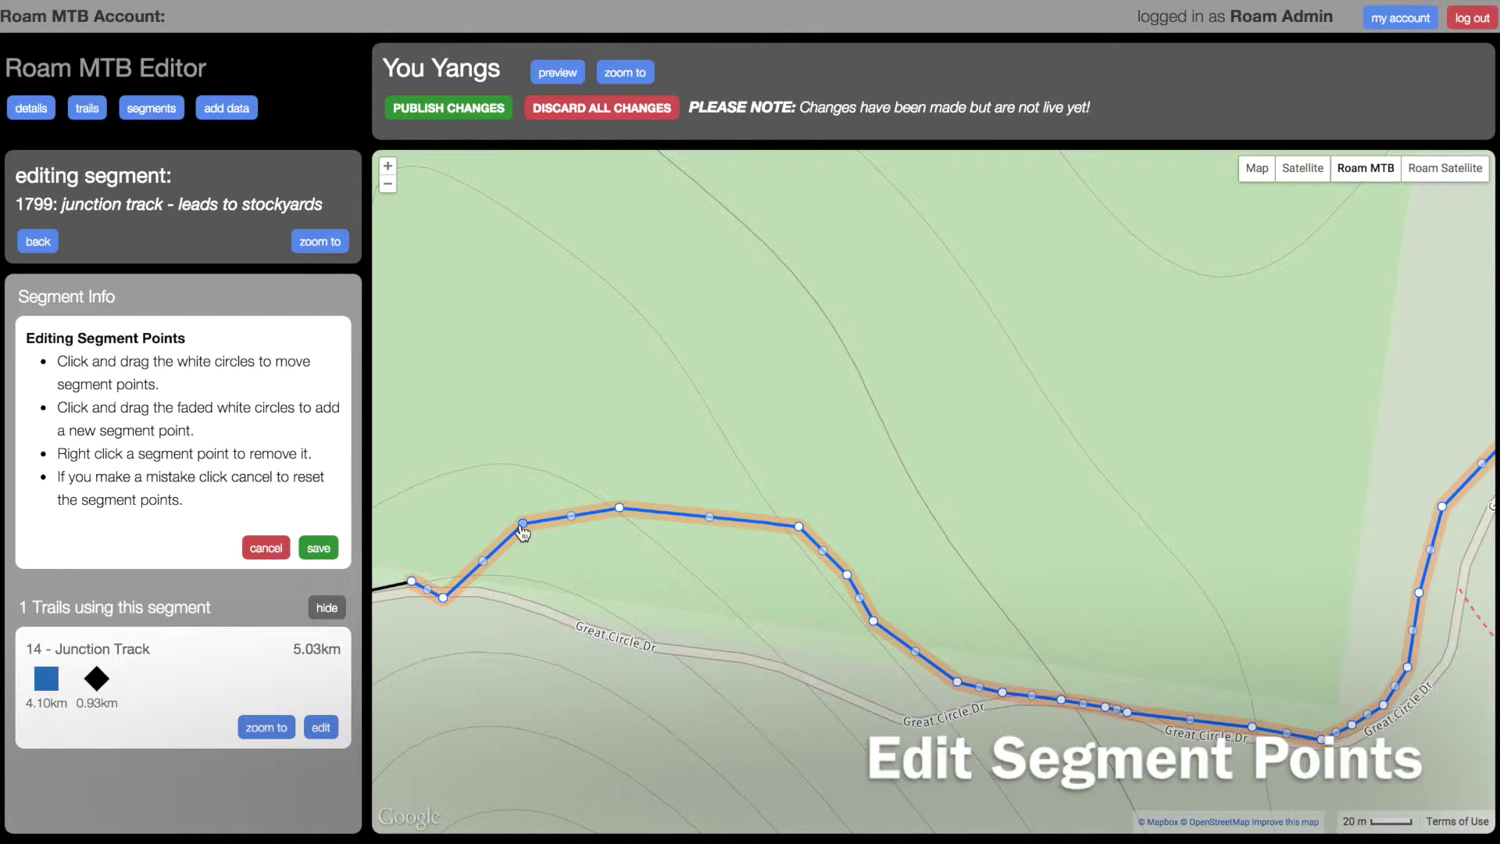
{"action": "left_click_drag", "start_coordinate": [522, 525], "coordinate": [489, 577]}
{"action": "left_click_drag", "start_coordinate": [801, 530], "coordinate": [743, 624]}
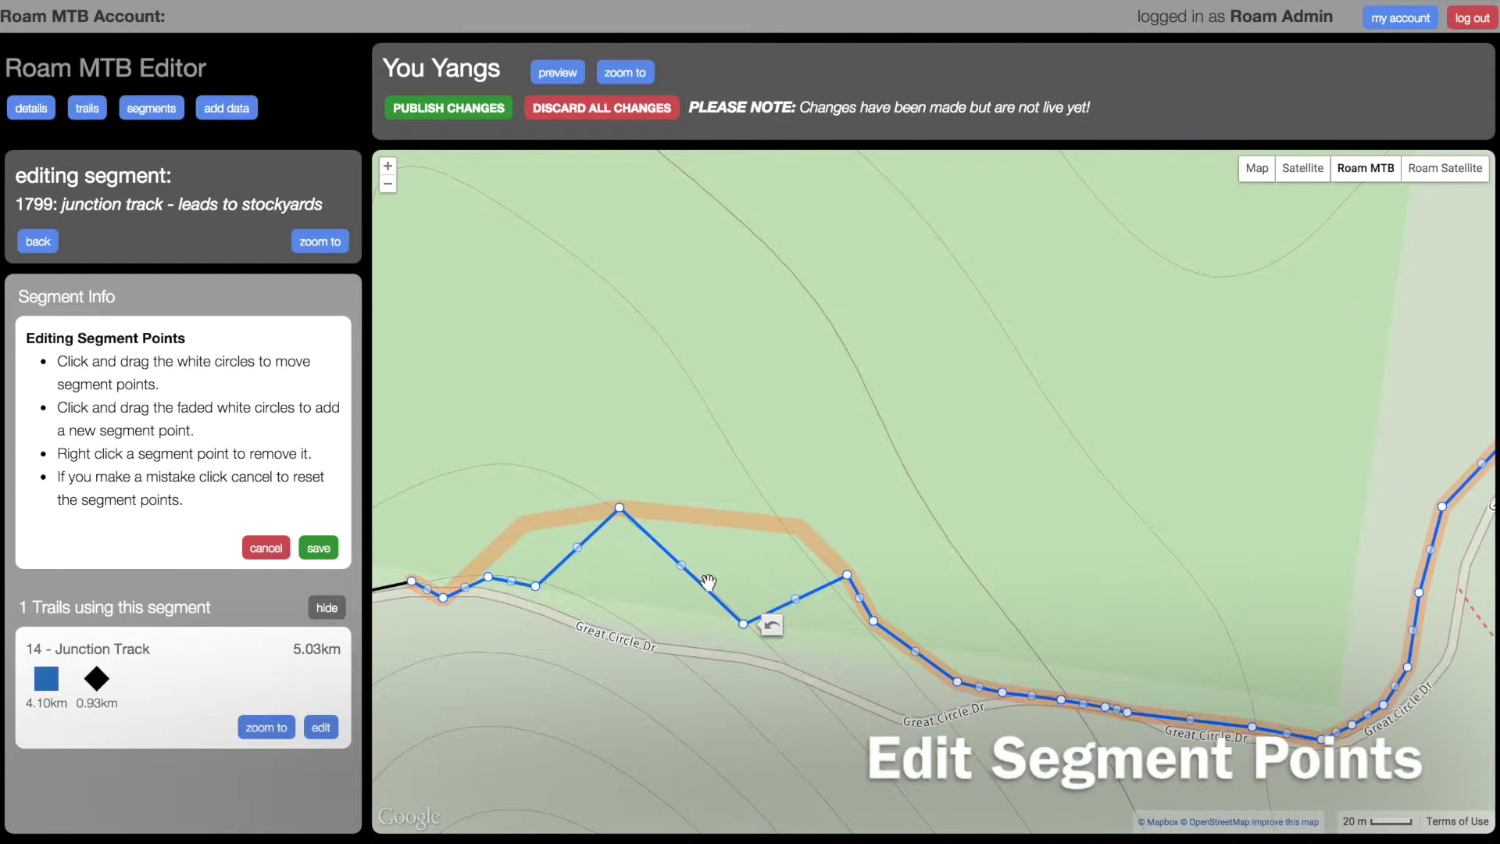
Show satellite imagery and remove the bulge's peak point and the point at its eastern end
{"action": "left_click", "coordinate": [1305, 174]}
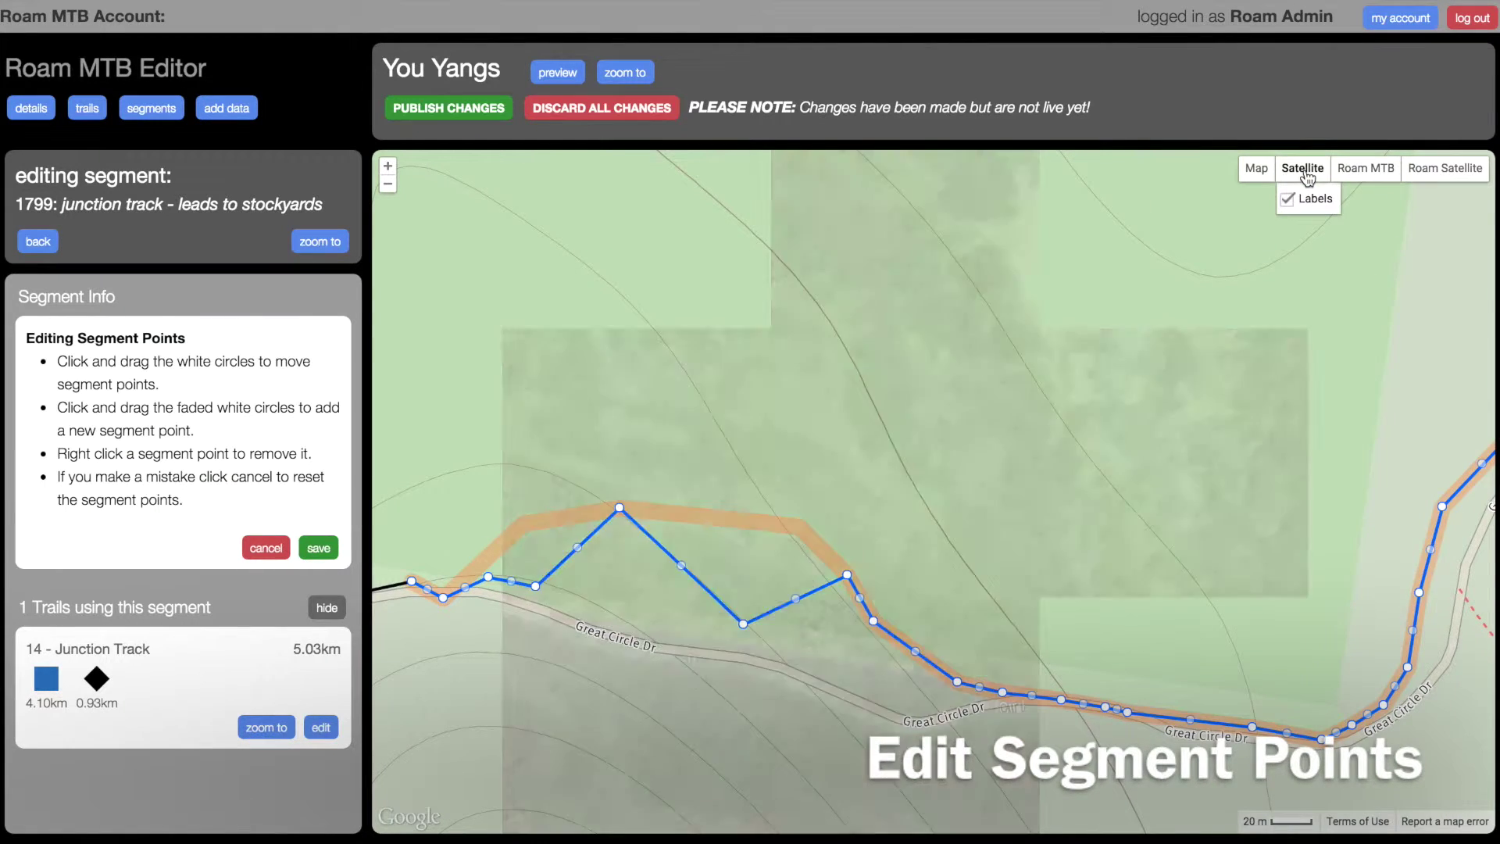
{"action": "right_click", "coordinate": [620, 513]}
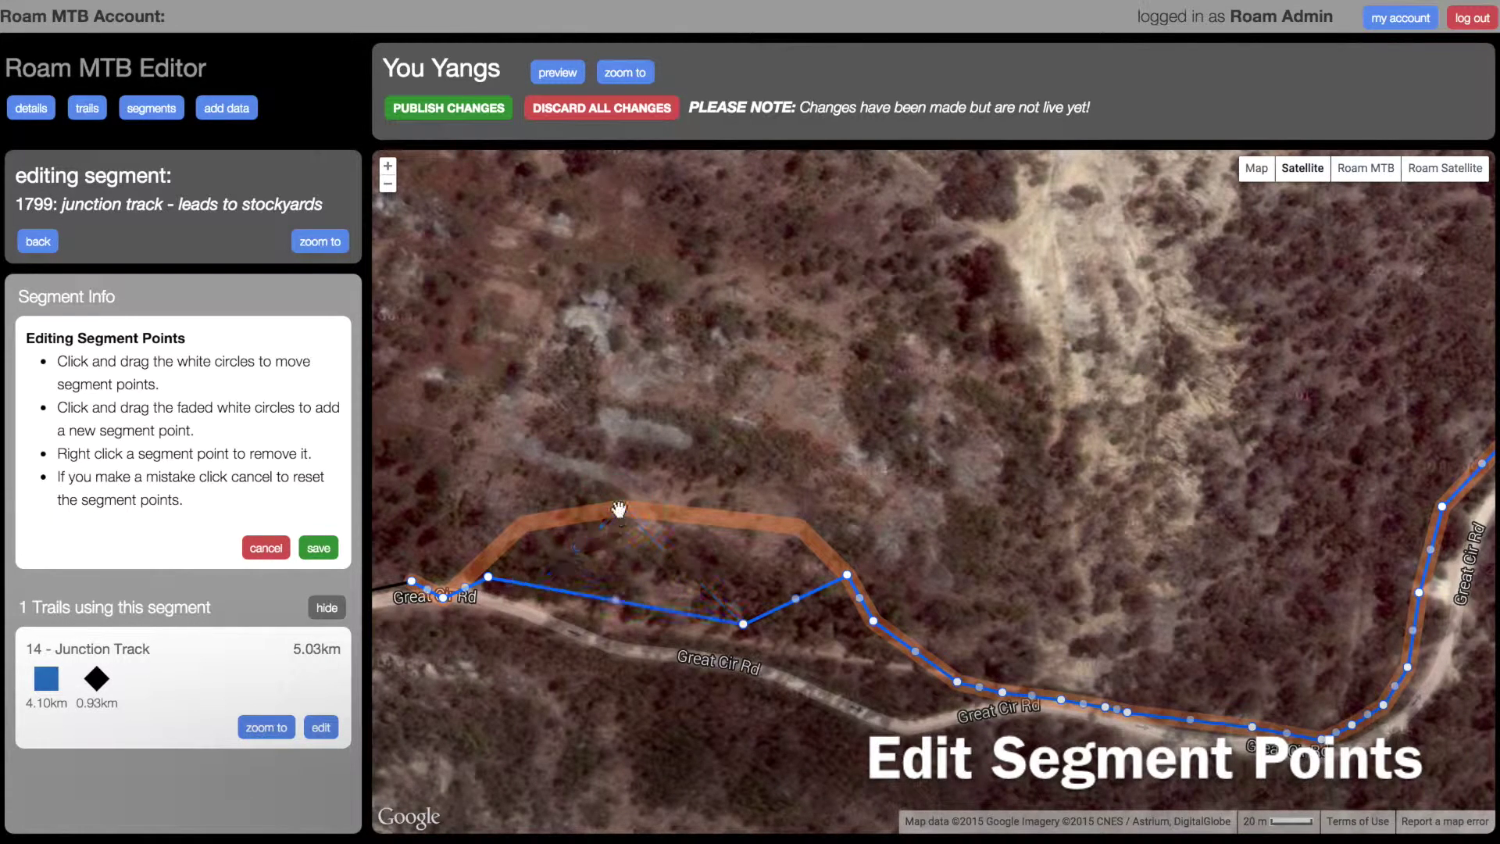
{"action": "right_click", "coordinate": [850, 578]}
Align the remaining points with the track just north of Great Cir Rd, save them, and restore the Roam MTB map style
{"action": "left_click_drag", "start_coordinate": [684, 610], "coordinate": [559, 617]}
{"action": "left_click_drag", "start_coordinate": [472, 592], "coordinate": [486, 602]}
{"action": "left_click_drag", "start_coordinate": [858, 634], "coordinate": [840, 666]}
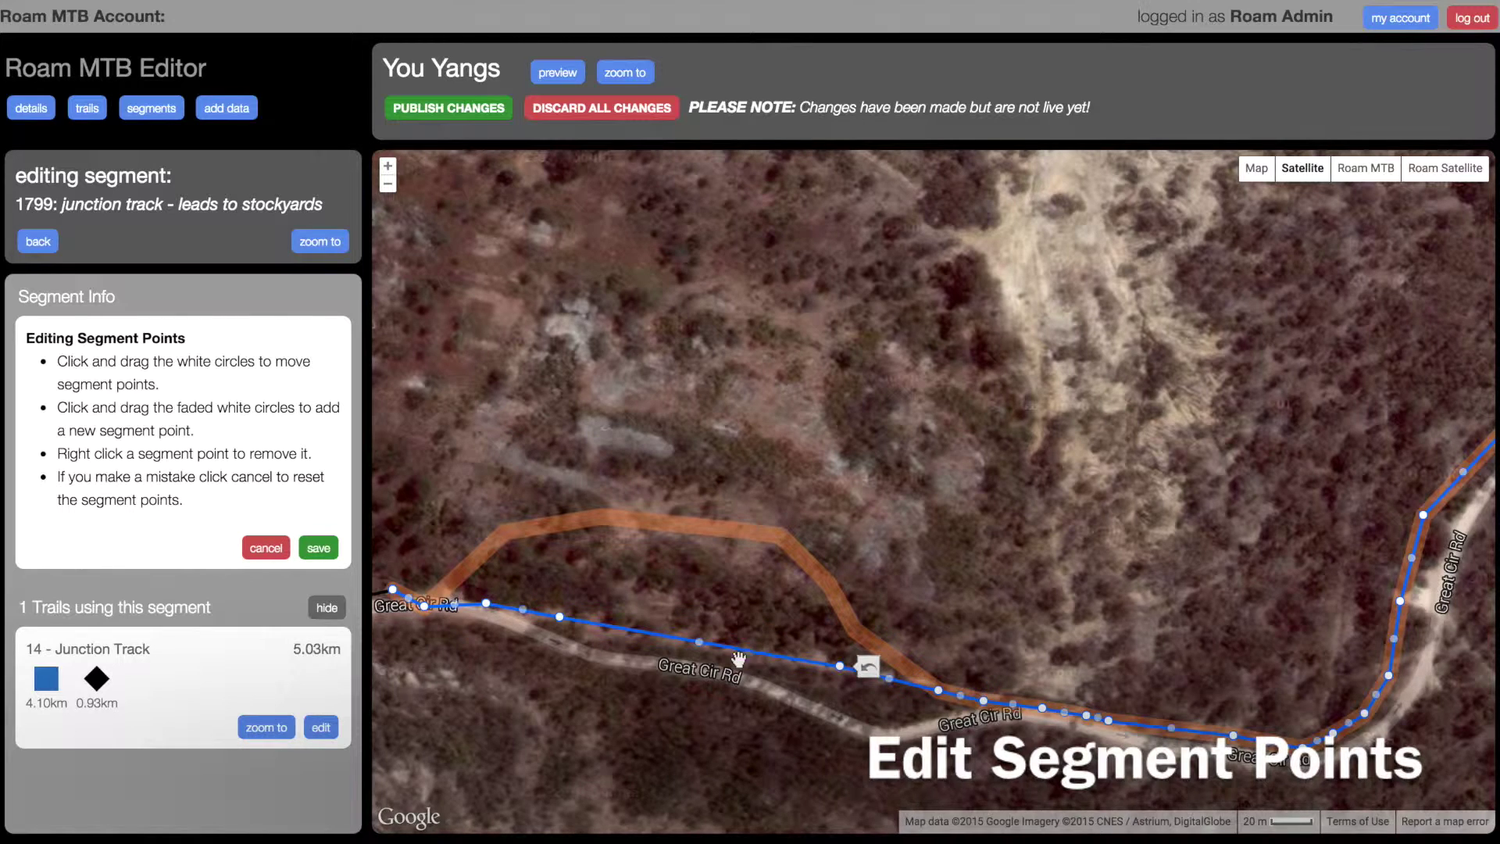
{"action": "left_click", "coordinate": [319, 548]}
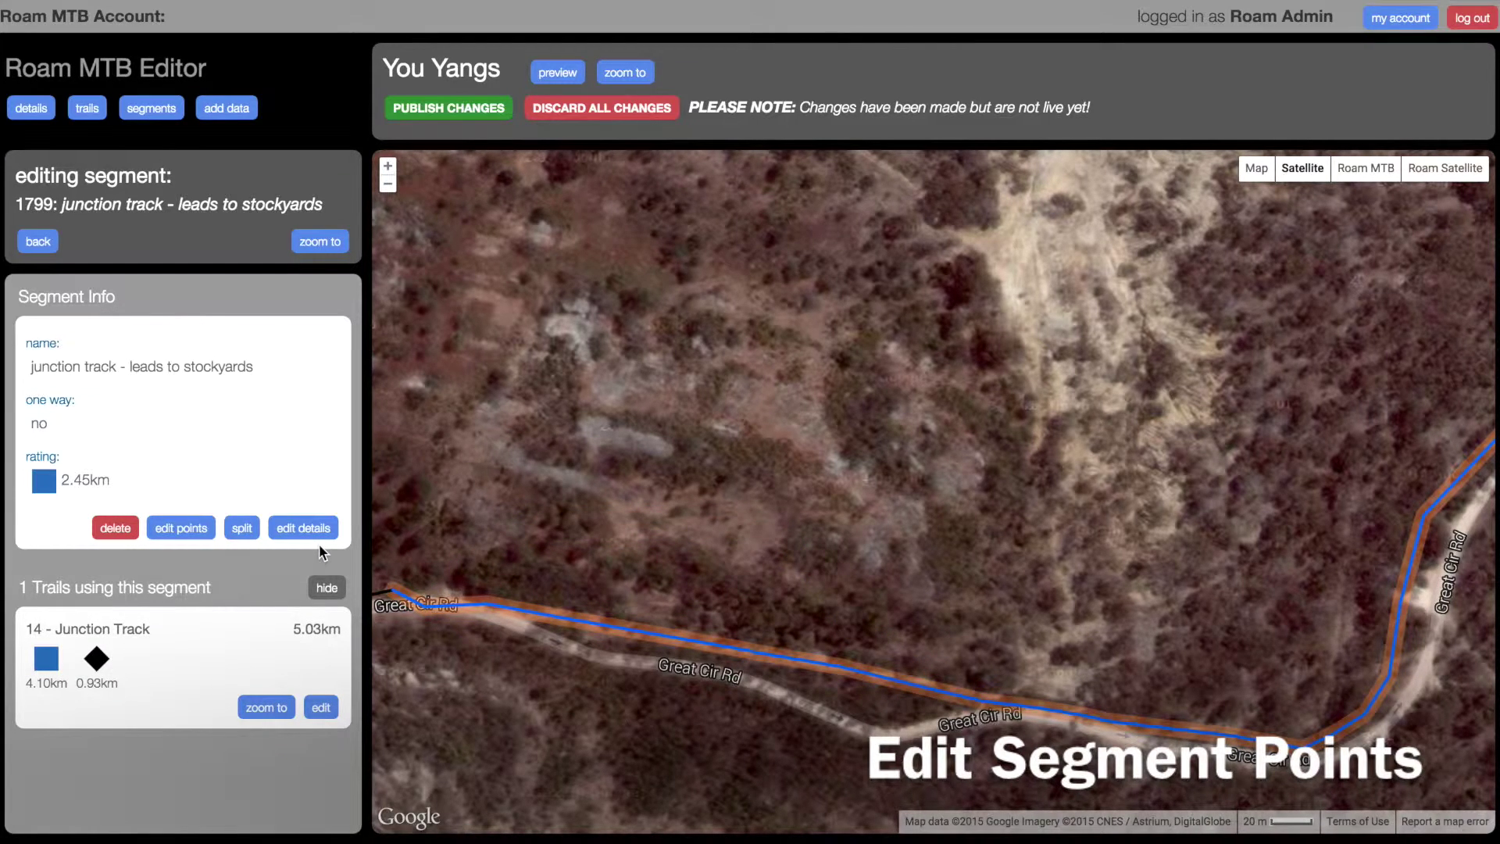
{"action": "left_click", "coordinate": [337, 244]}
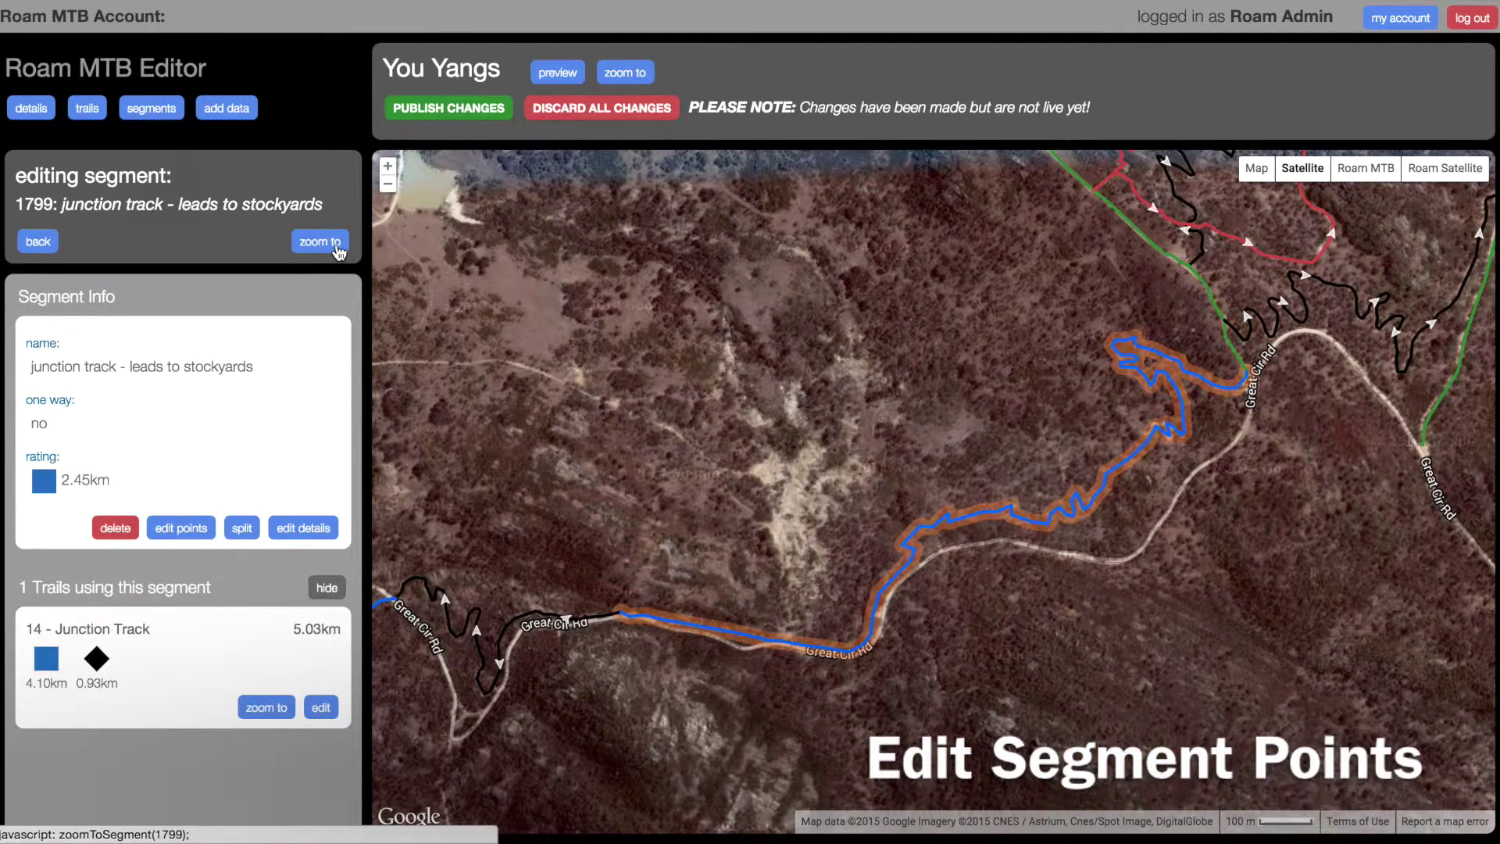
{"action": "left_click", "coordinate": [1360, 174]}
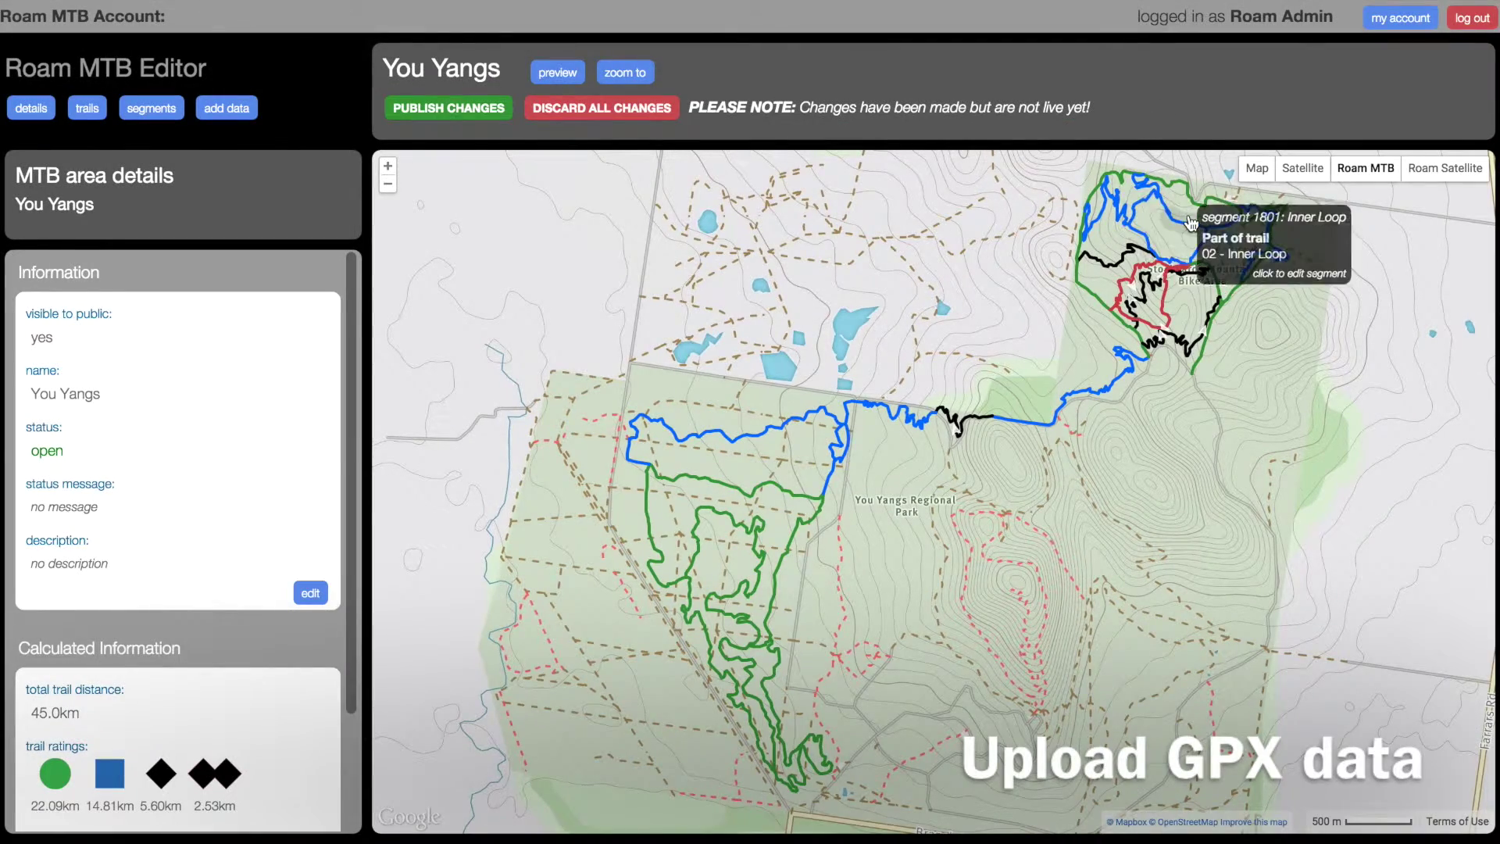
Choose Afternoon Ride.gpx from the GPX Files folder as the GPX file to add to the area
{"action": "scroll", "coordinate": [1191, 223], "scroll_direction": "up", "scroll_amount": 2}
{"action": "left_click_drag", "start_coordinate": [1180, 228], "coordinate": [927, 444]}
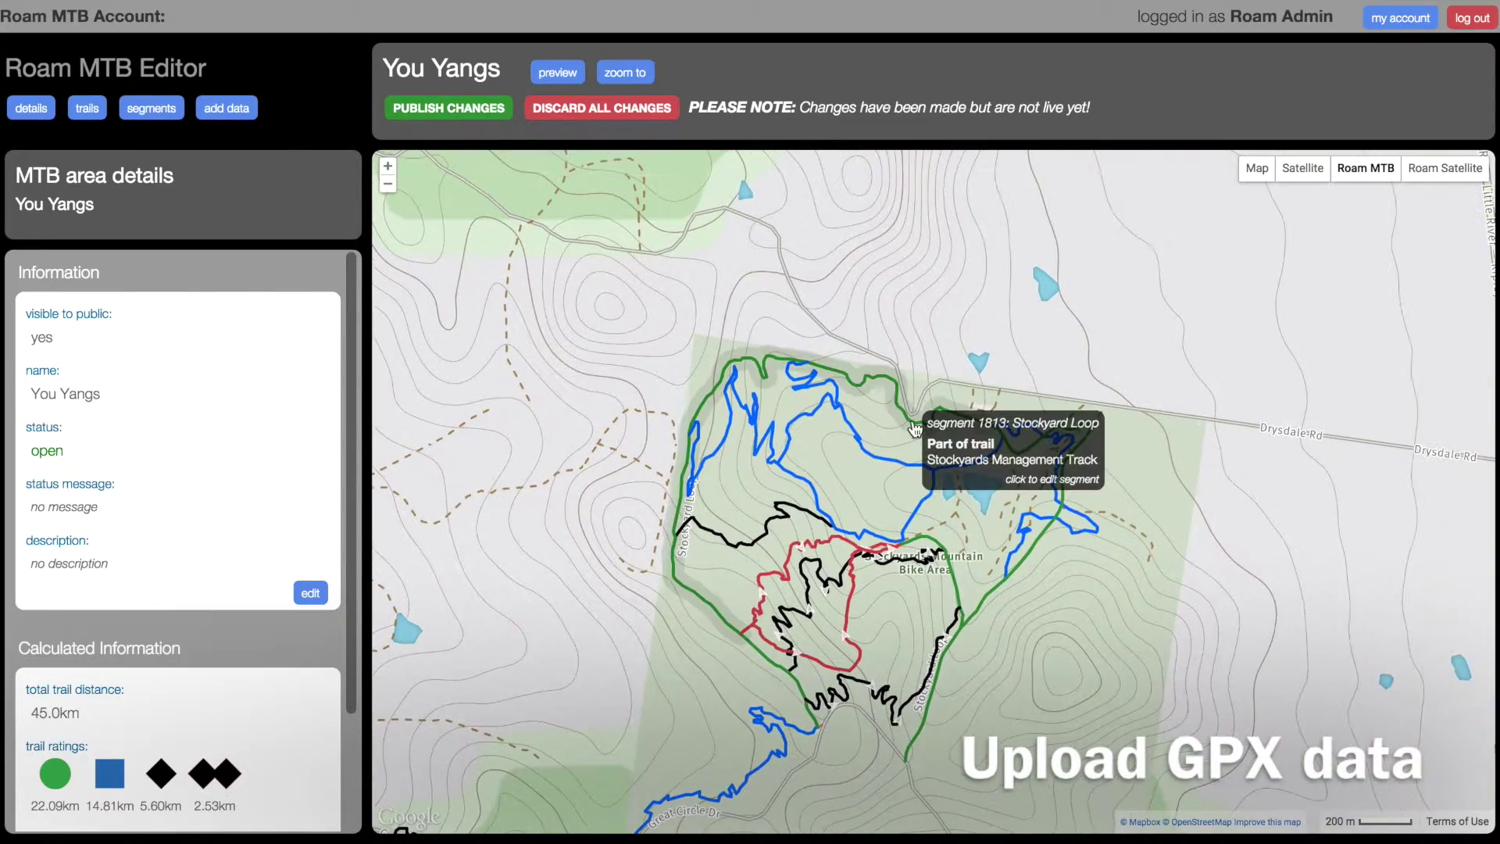
{"action": "scroll", "coordinate": [882, 435], "scroll_direction": "up", "scroll_amount": 1}
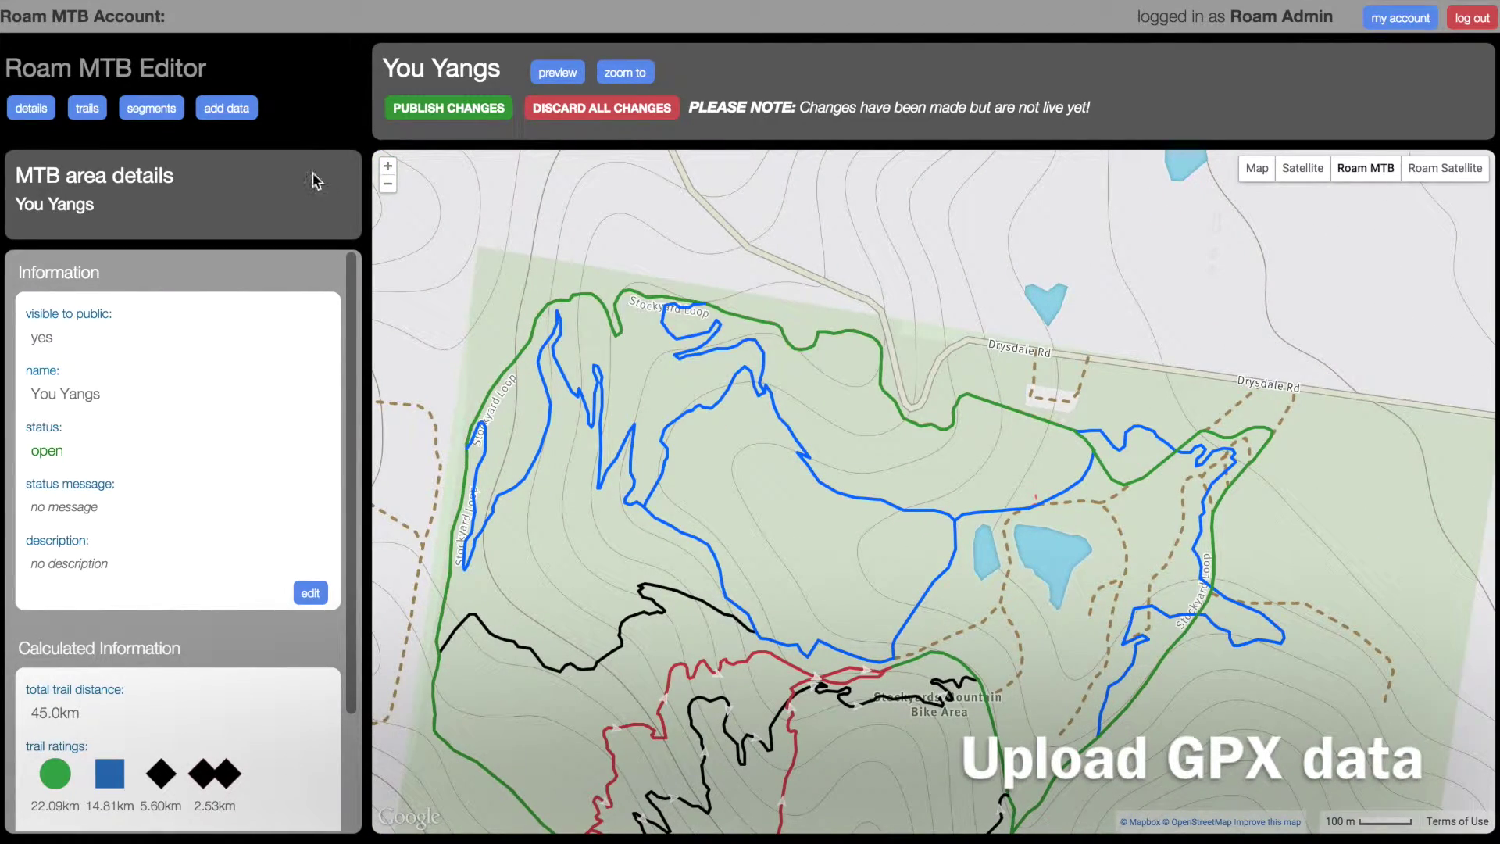
{"action": "left_click", "coordinate": [243, 121]}
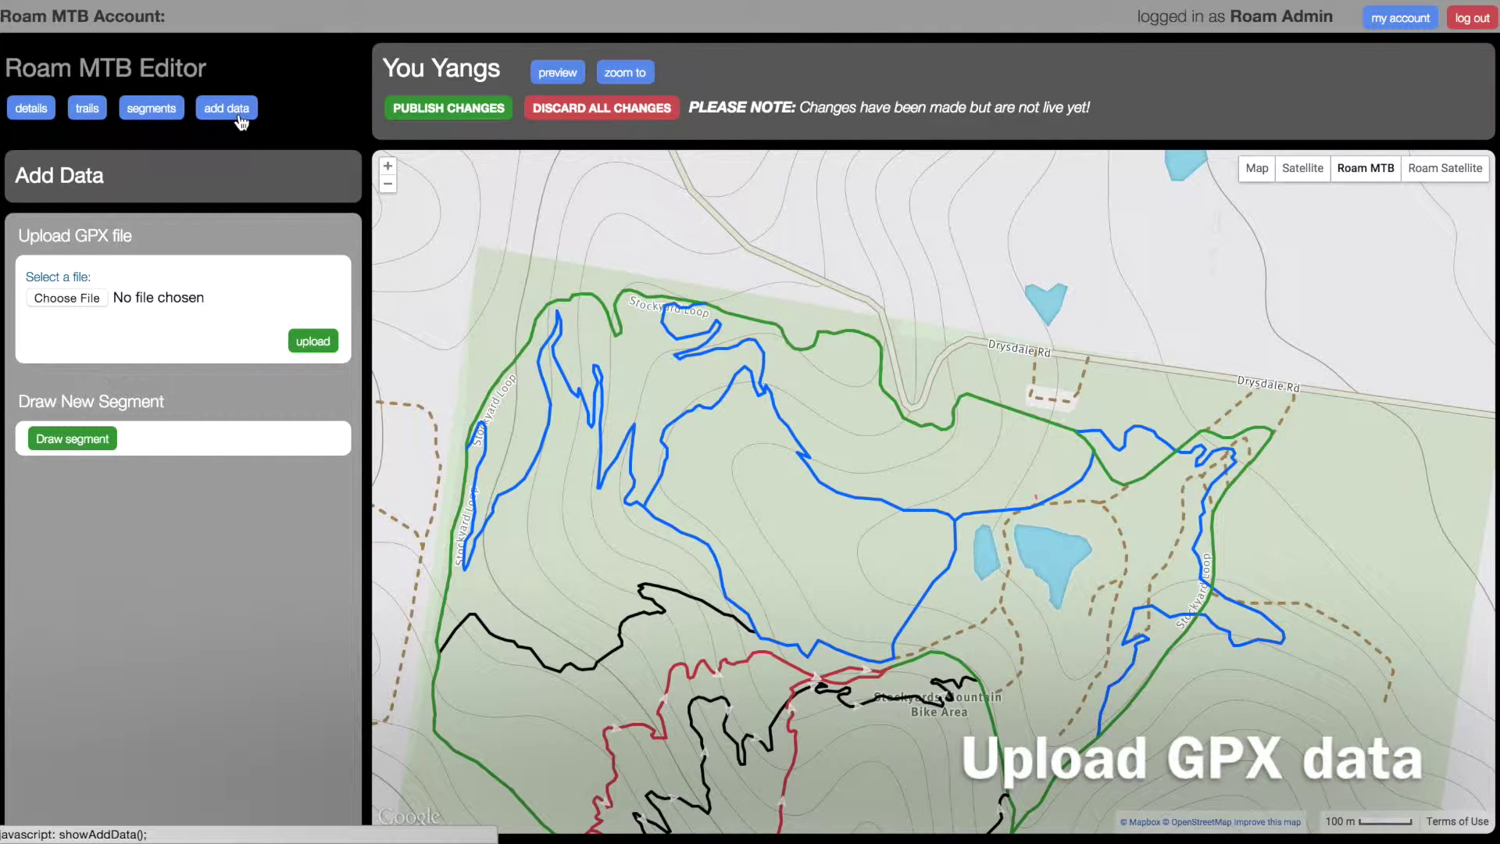
{"action": "left_click", "coordinate": [92, 297]}
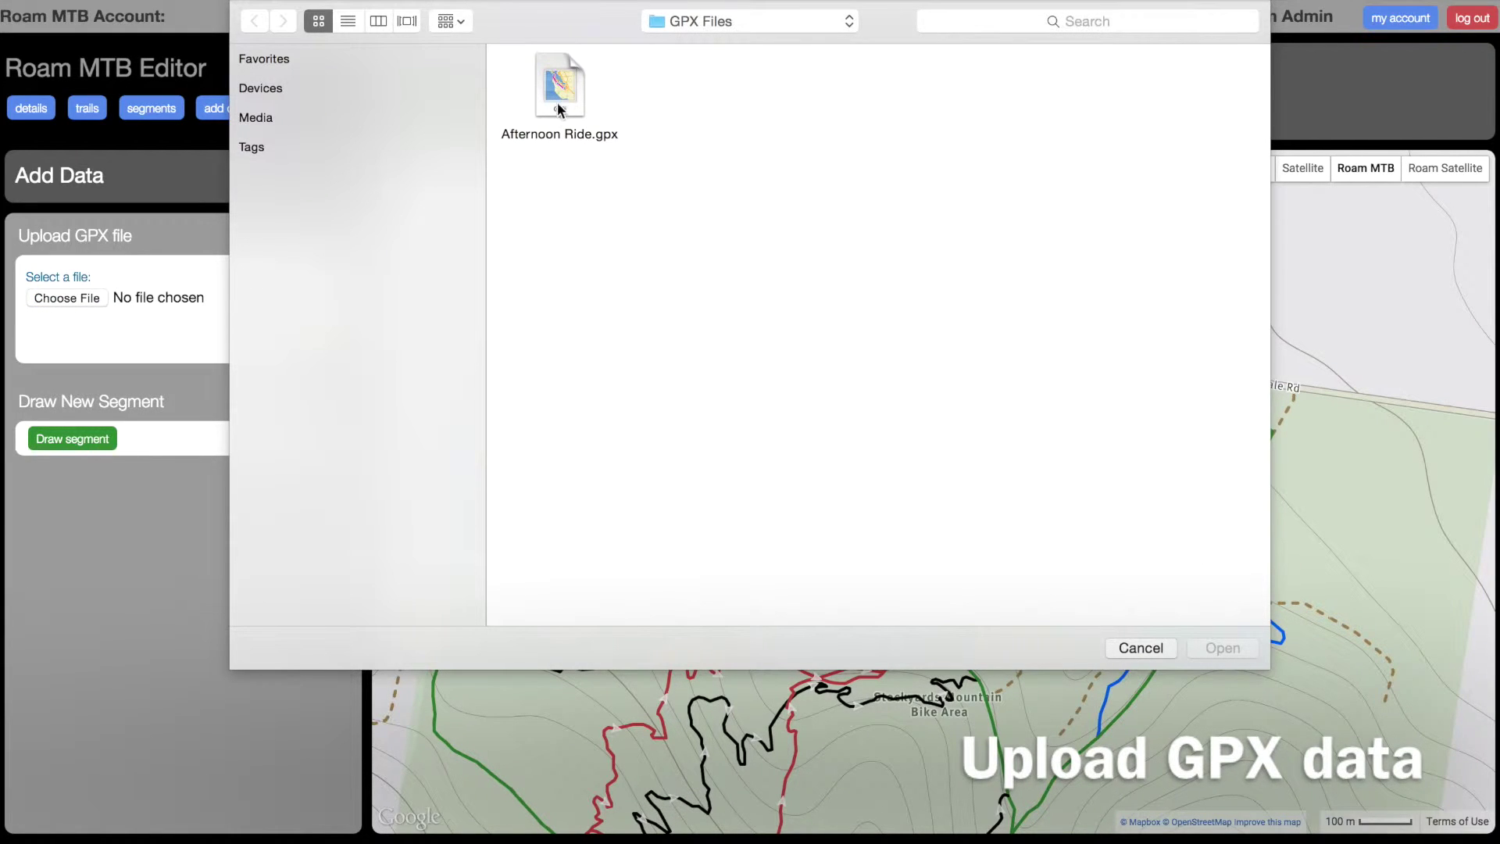
{"action": "left_click", "coordinate": [558, 105]}
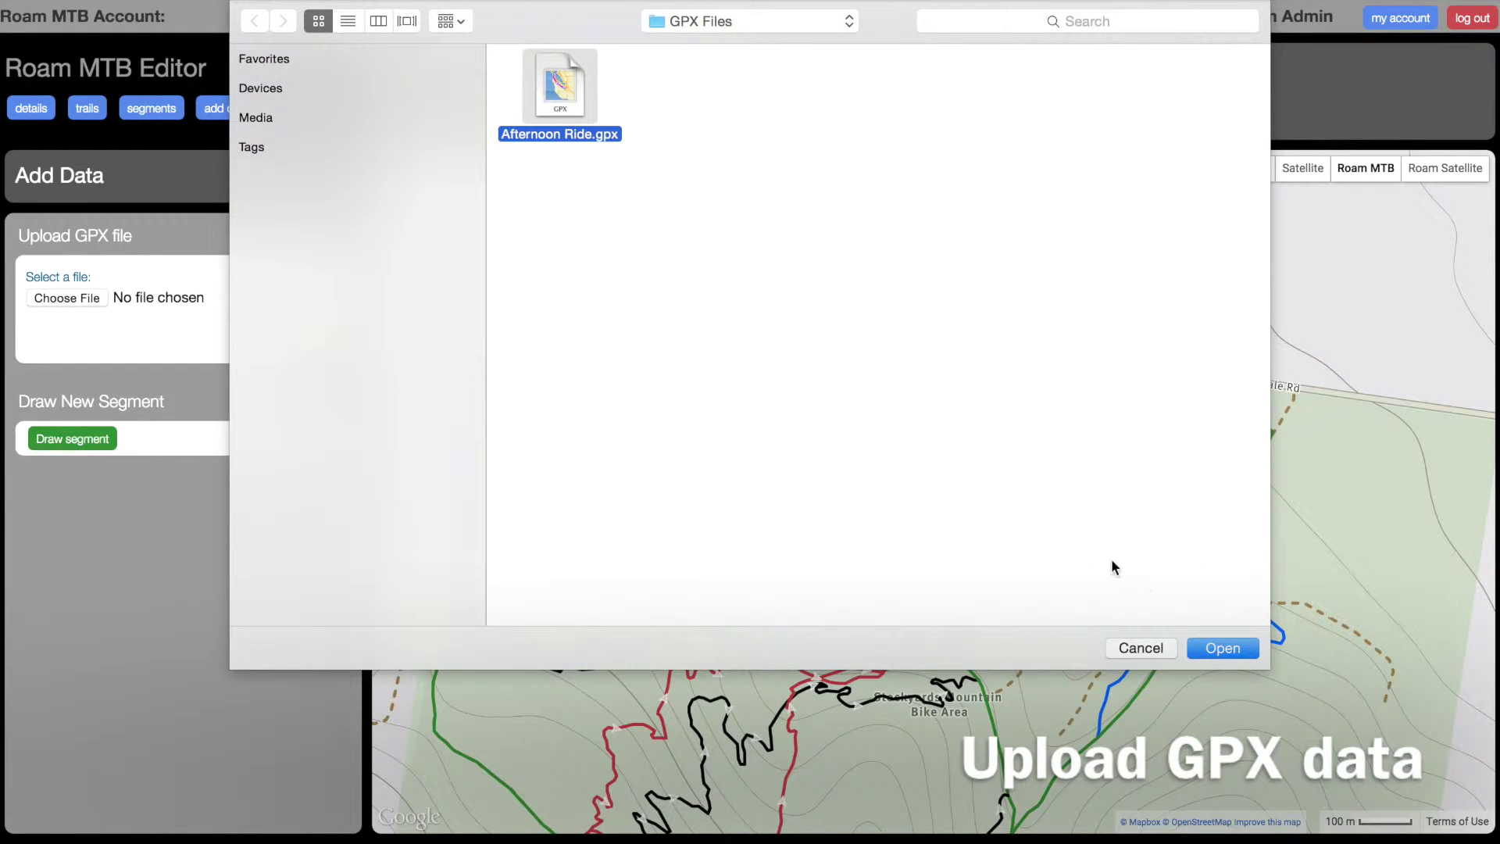
{"action": "left_click", "coordinate": [1221, 648]}
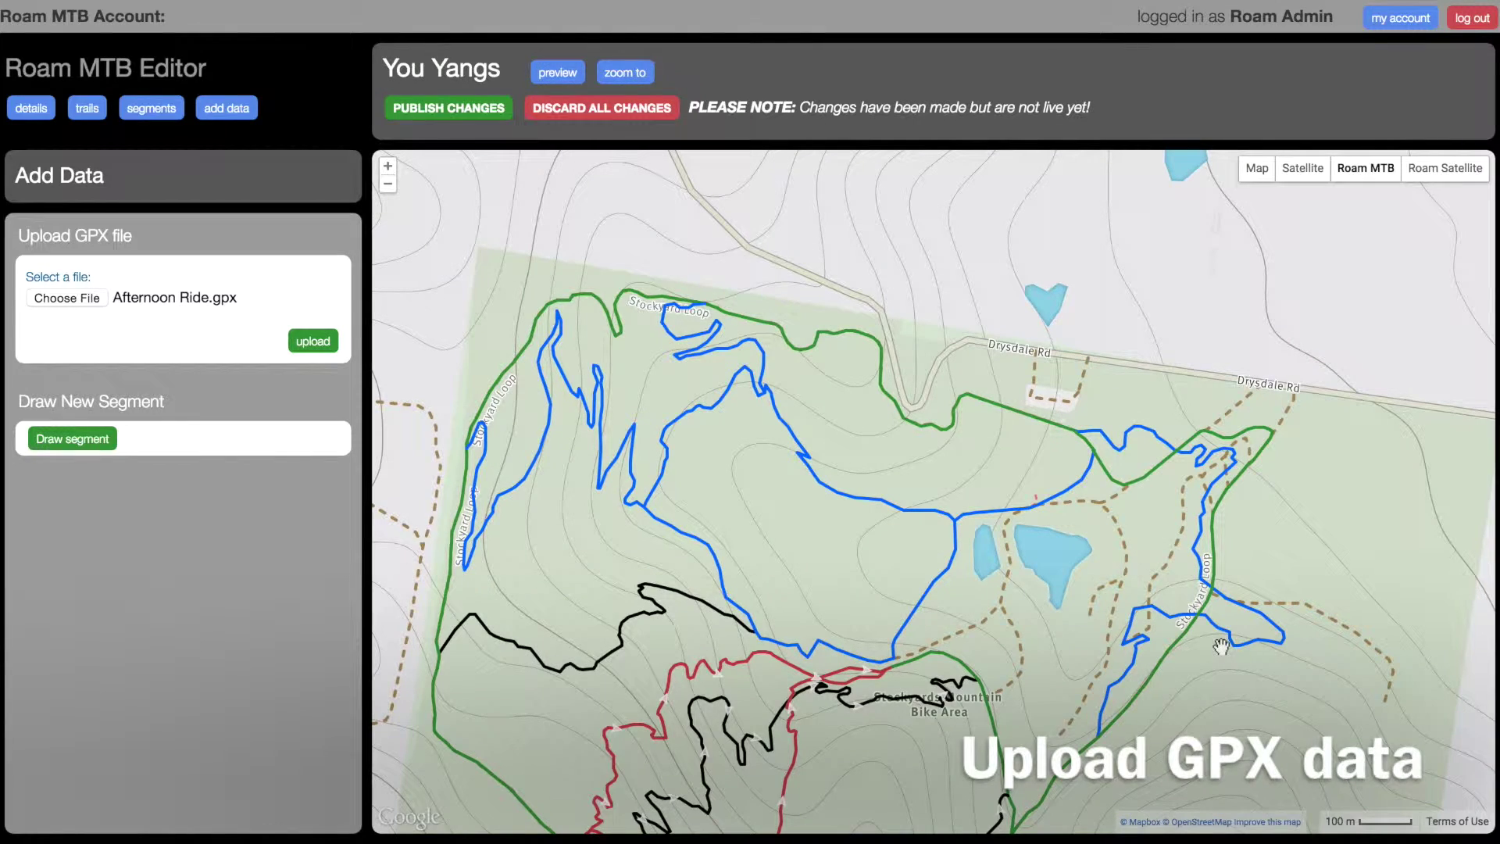
Upload the chosen GPX file and add its Afternoon Ride track together with a trail named "Afternoon Ride"
{"action": "left_click", "coordinate": [314, 342]}
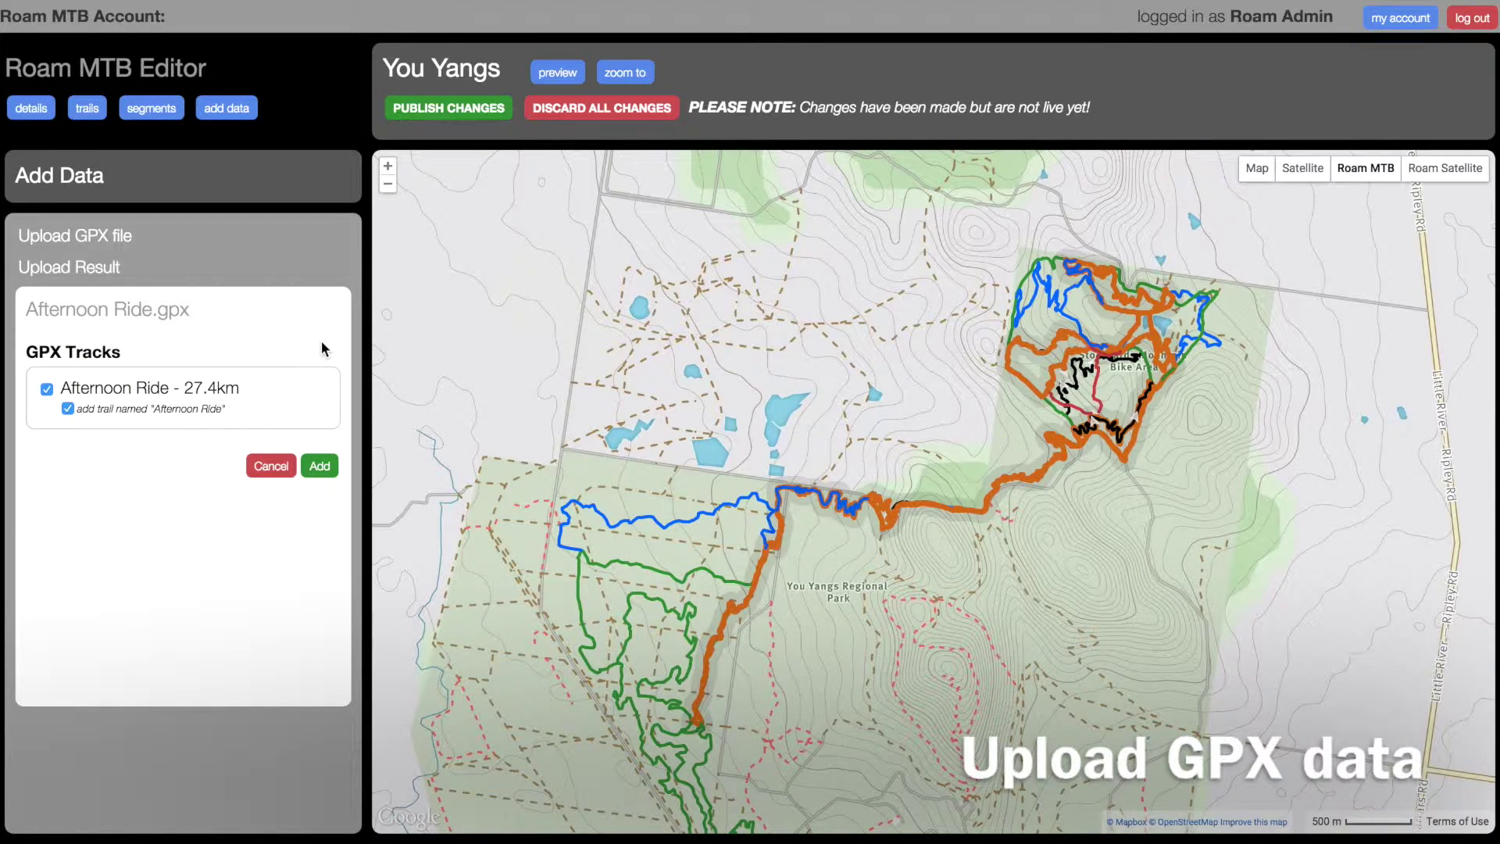
{"action": "left_click", "coordinate": [320, 467]}
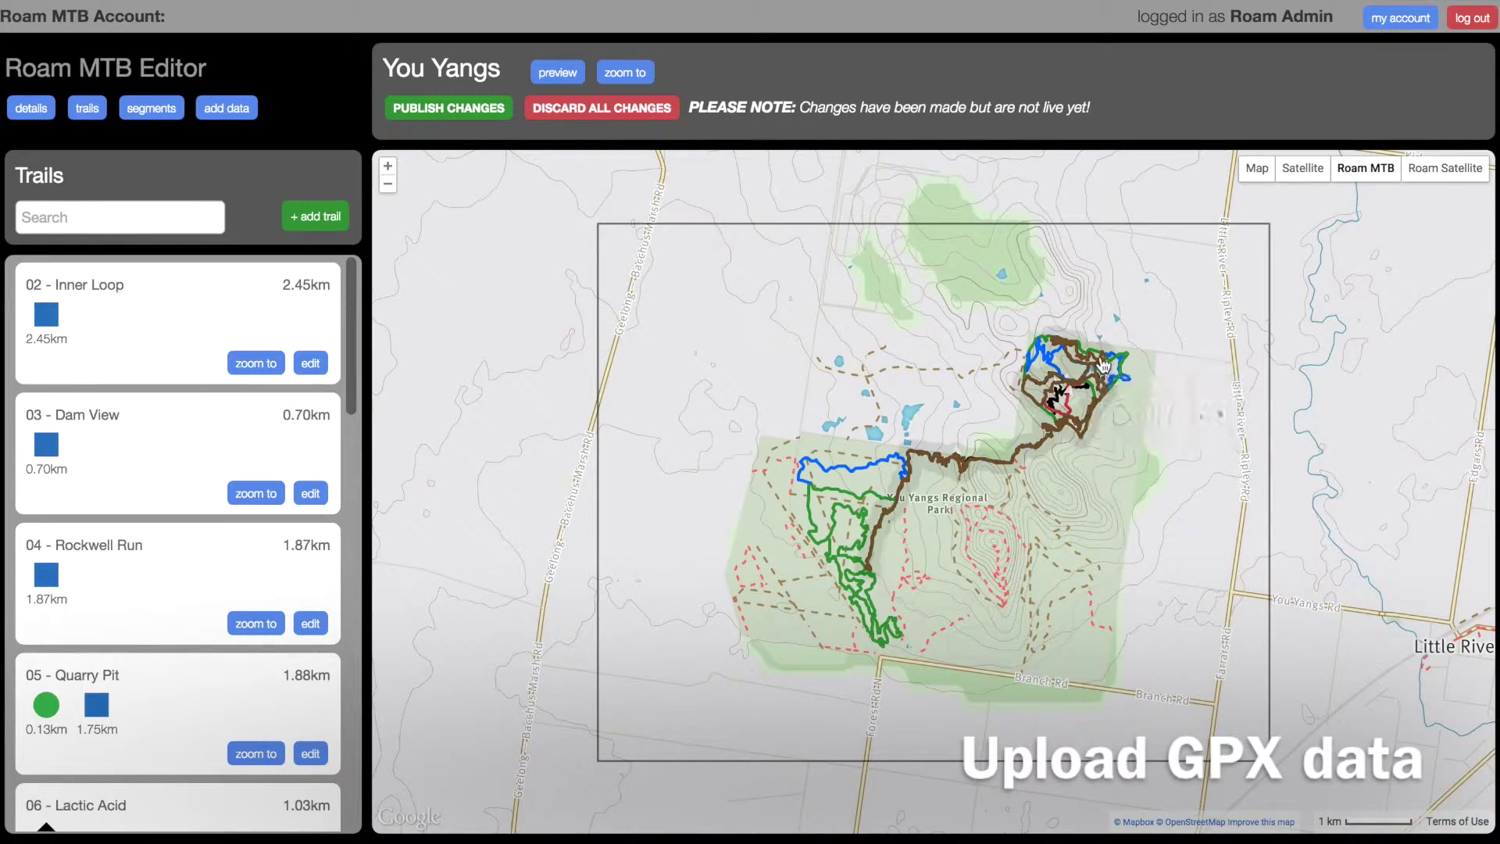
{"action": "scroll", "coordinate": [1102, 367], "scroll_direction": "up", "scroll_amount": 2}
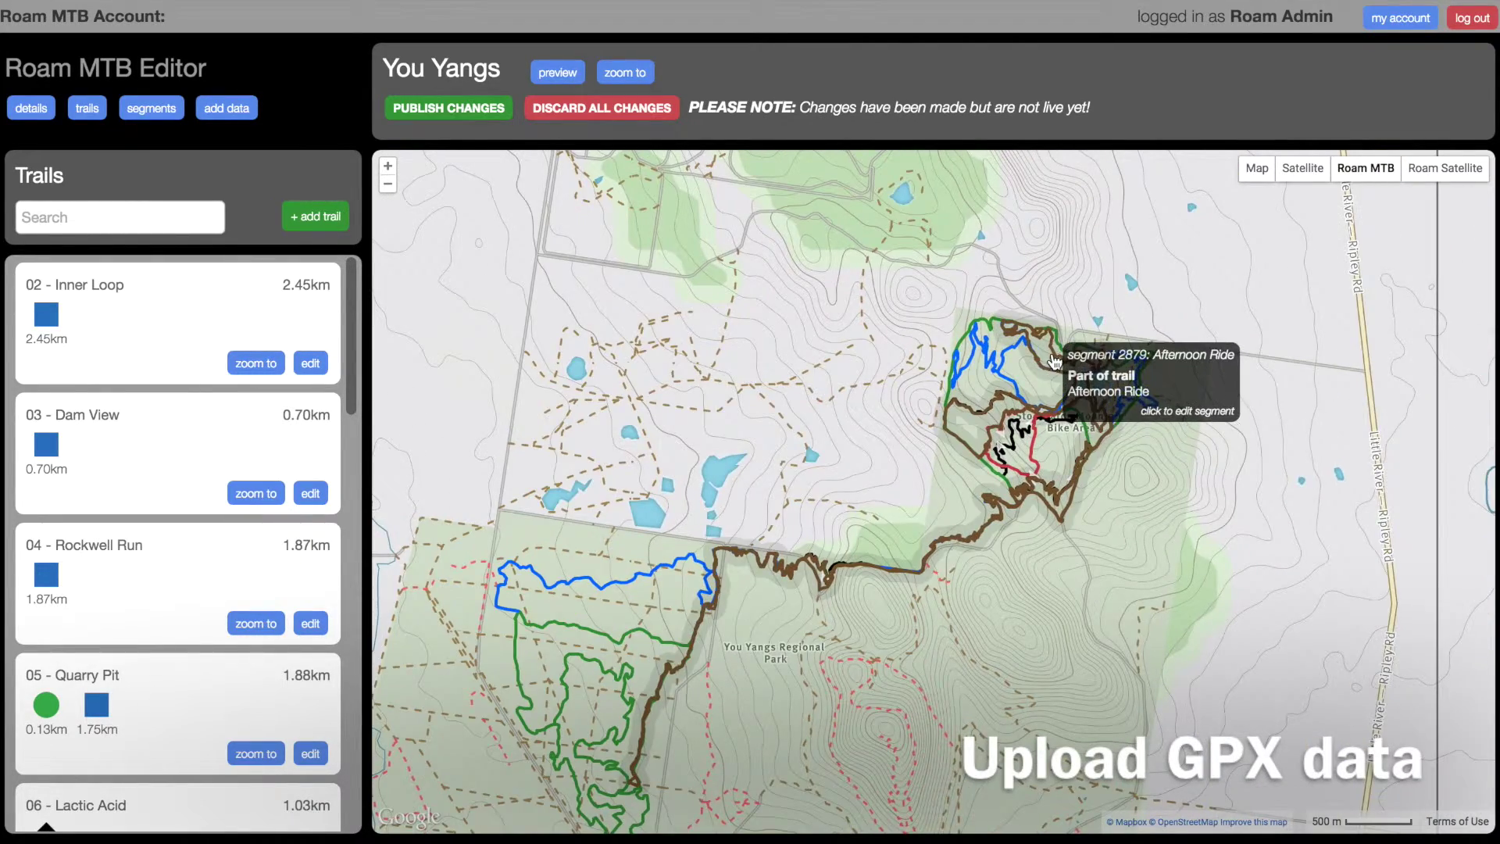
Split the Afternoon Ride segment where it leaves the small northern loop of Stockyard Loop, just west of Drysdale Rd
{"action": "scroll", "coordinate": [1054, 362], "scroll_direction": "up", "scroll_amount": 1}
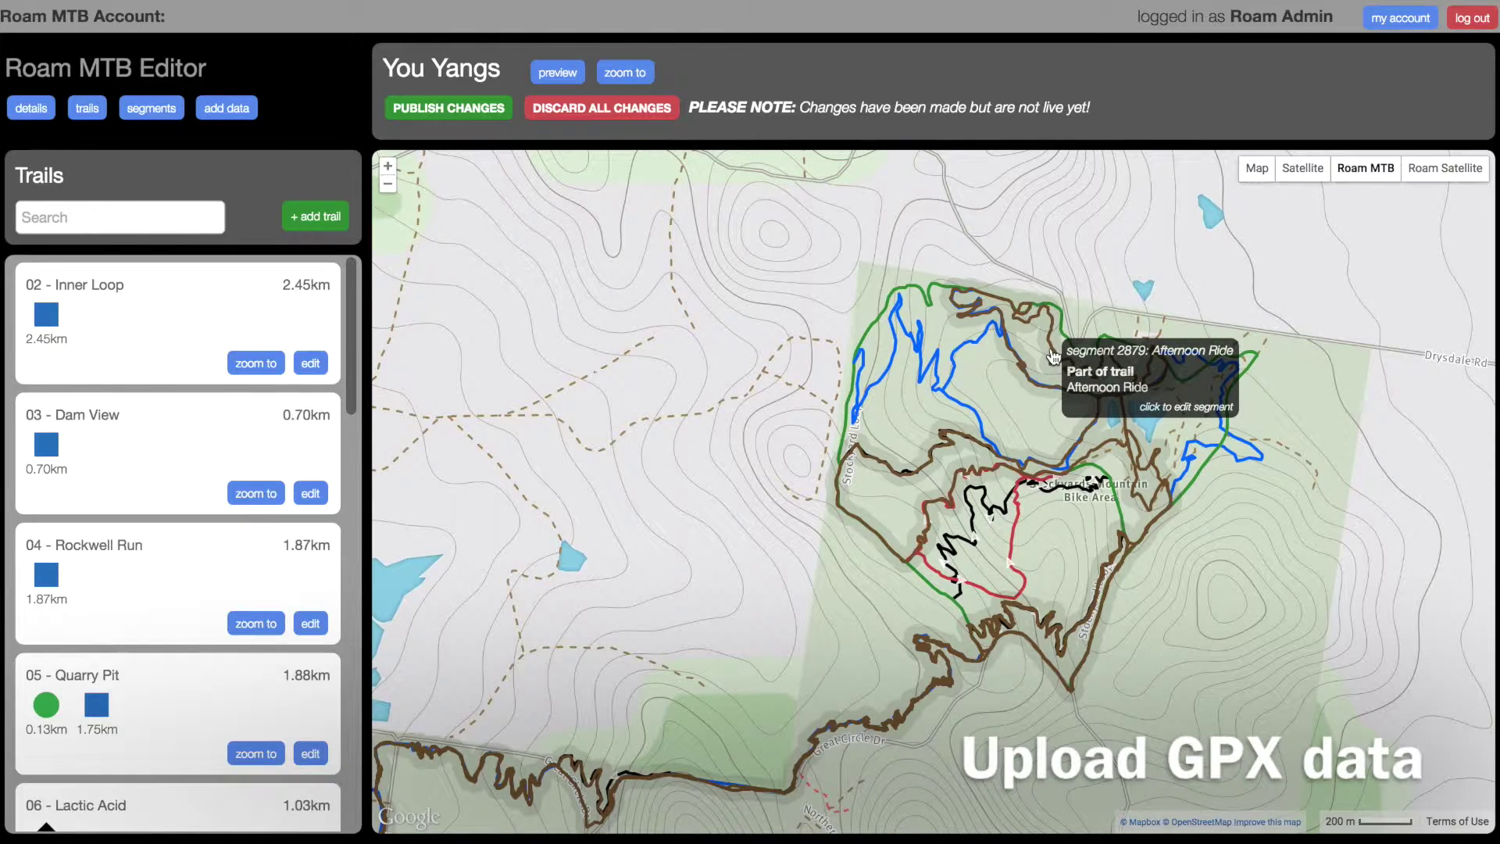
{"action": "left_click", "coordinate": [1055, 361]}
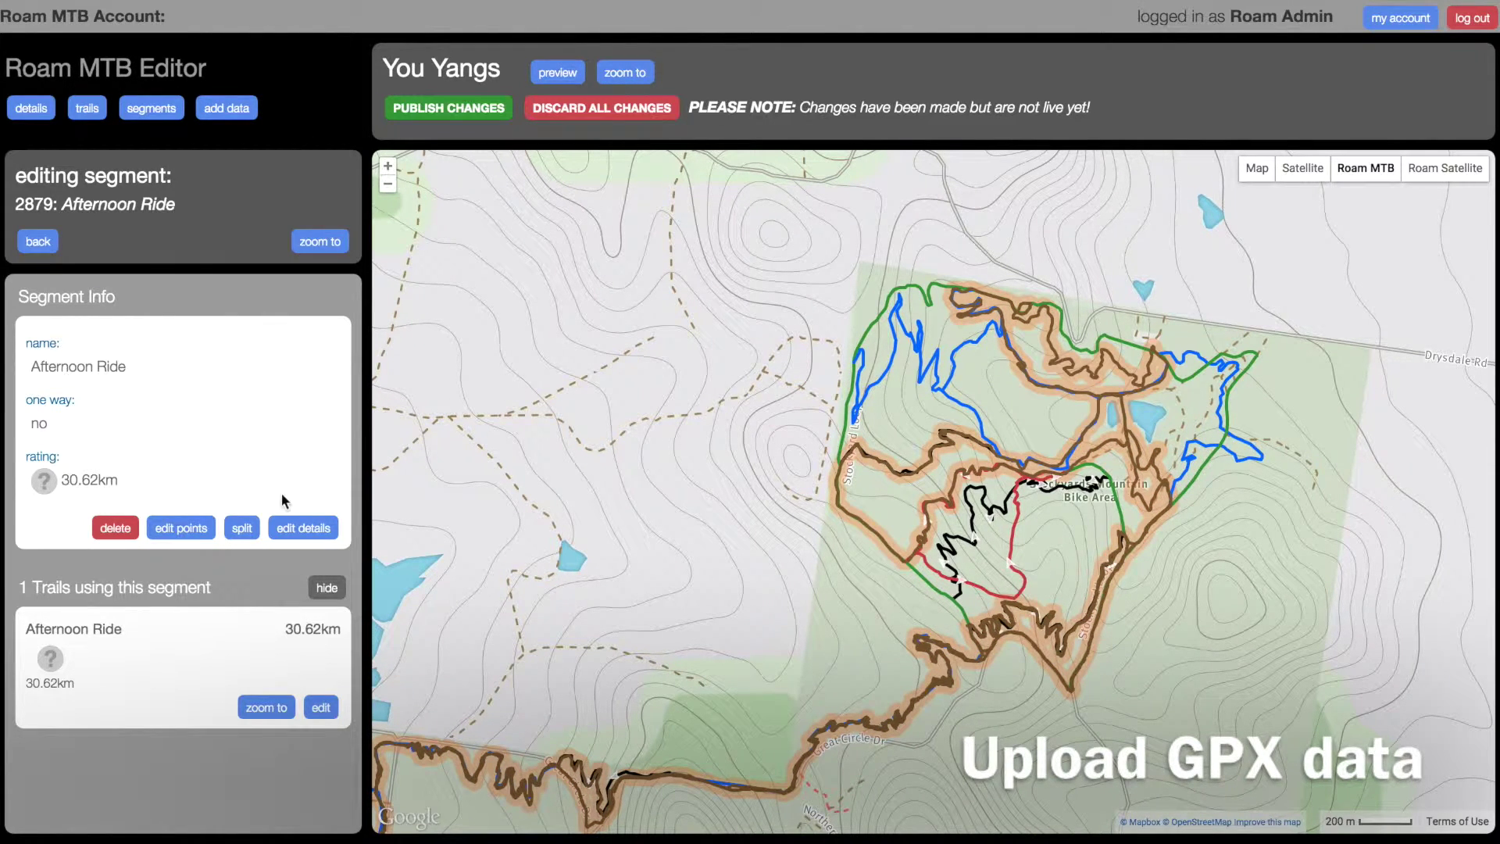
{"action": "left_click", "coordinate": [235, 533]}
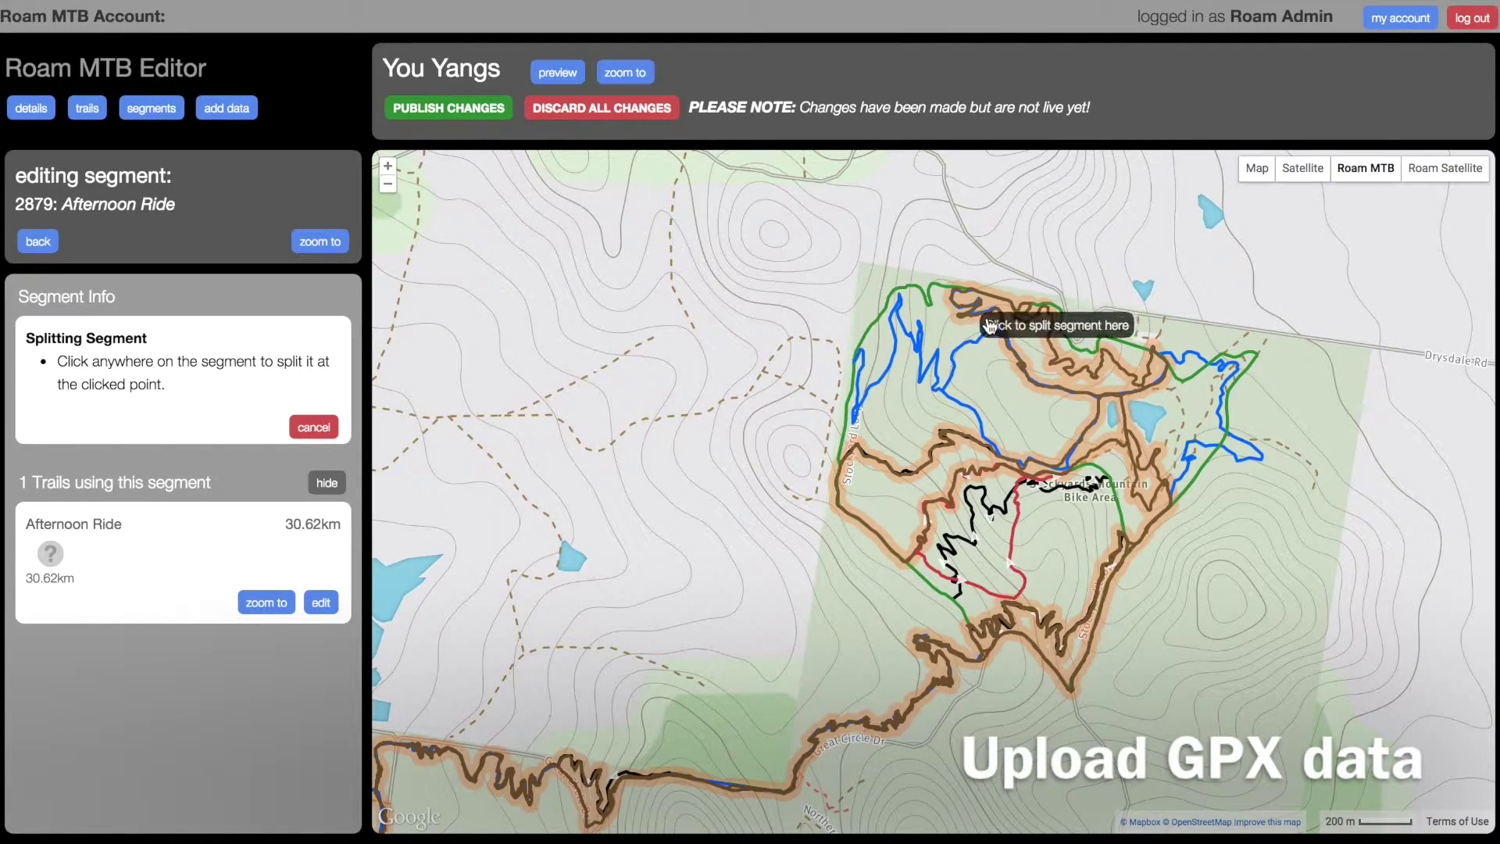
{"action": "scroll", "coordinate": [1028, 321], "scroll_direction": "up", "scroll_amount": 2}
{"action": "scroll", "coordinate": [1028, 321], "scroll_direction": "up", "scroll_amount": 2}
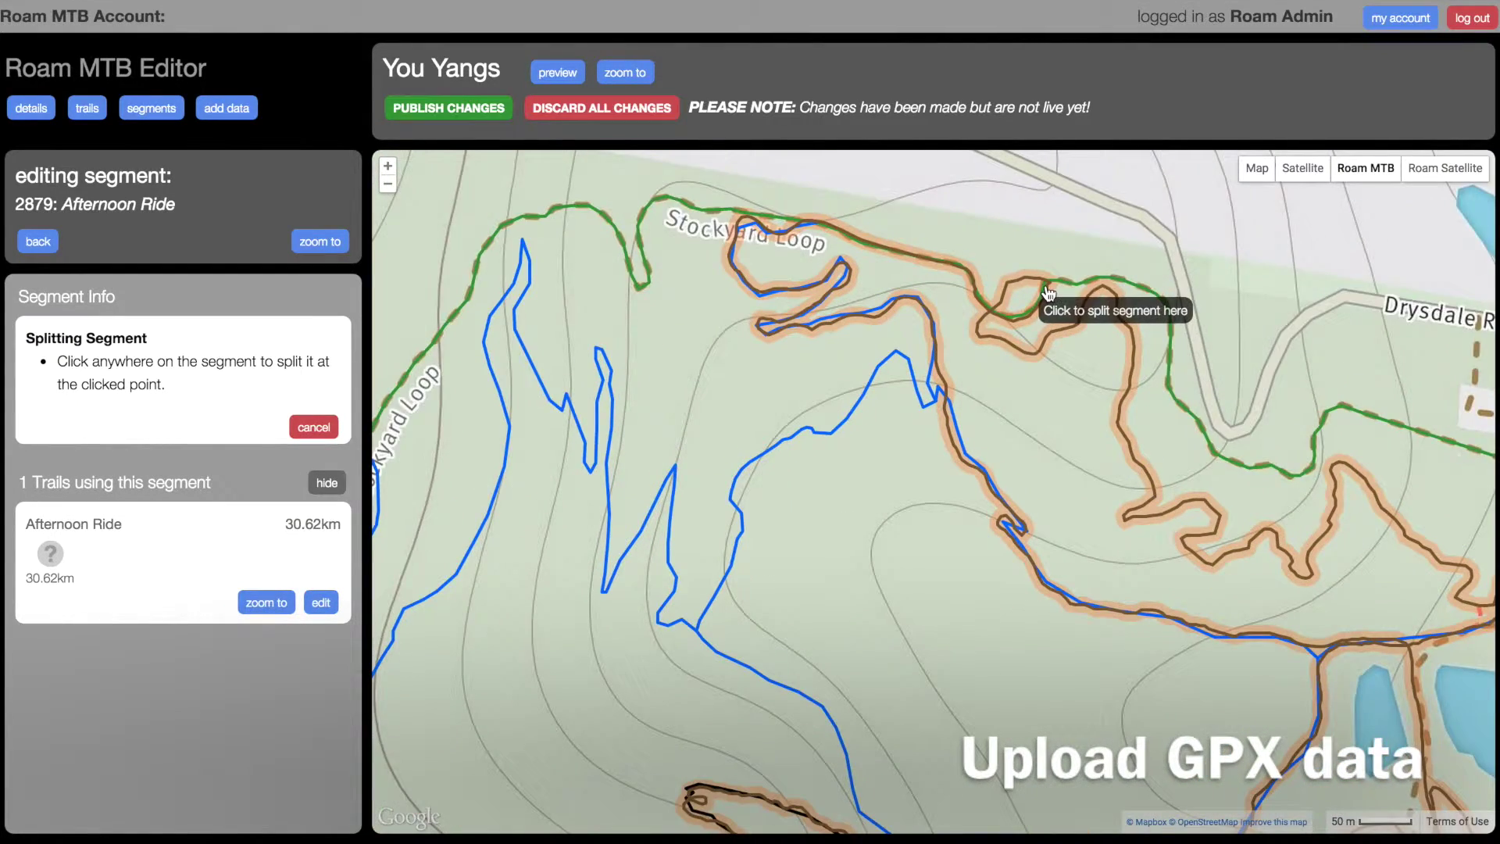
{"action": "scroll", "coordinate": [1049, 294], "scroll_direction": "up", "scroll_amount": 2}
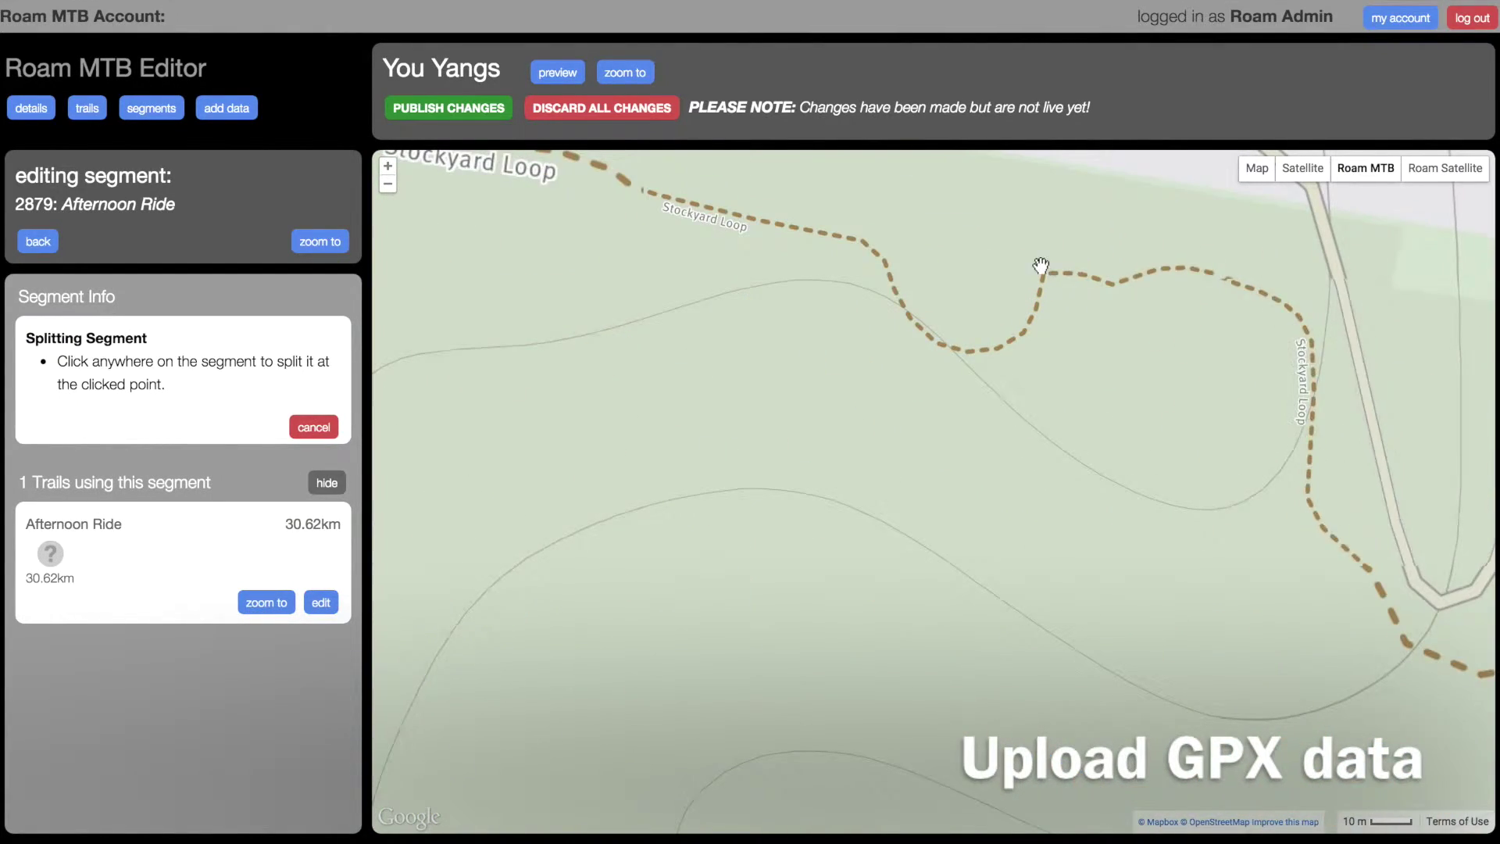
{"action": "left_click", "coordinate": [1043, 263]}
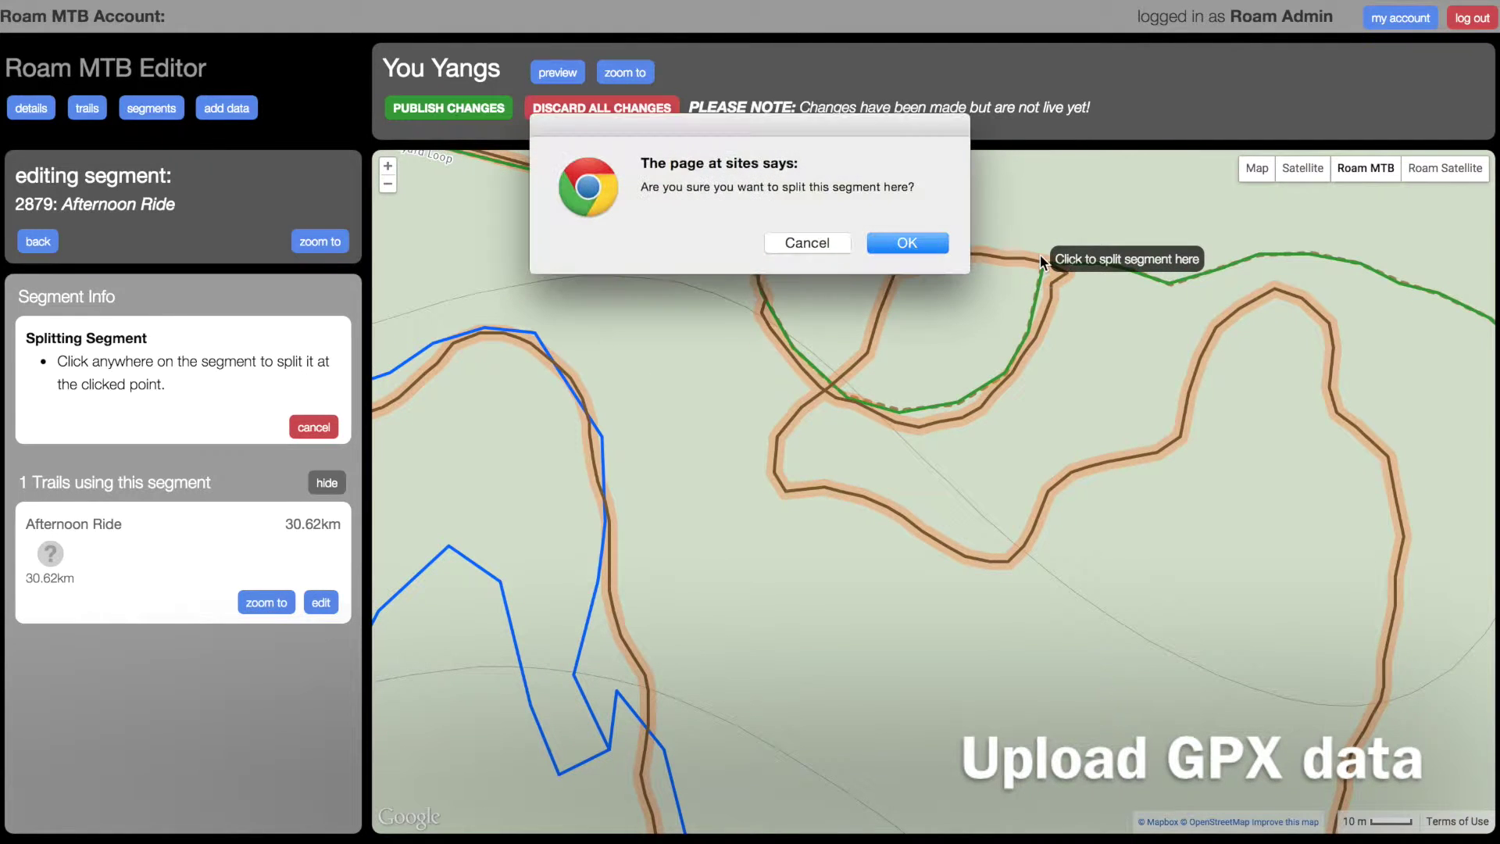
{"action": "left_click", "coordinate": [908, 243]}
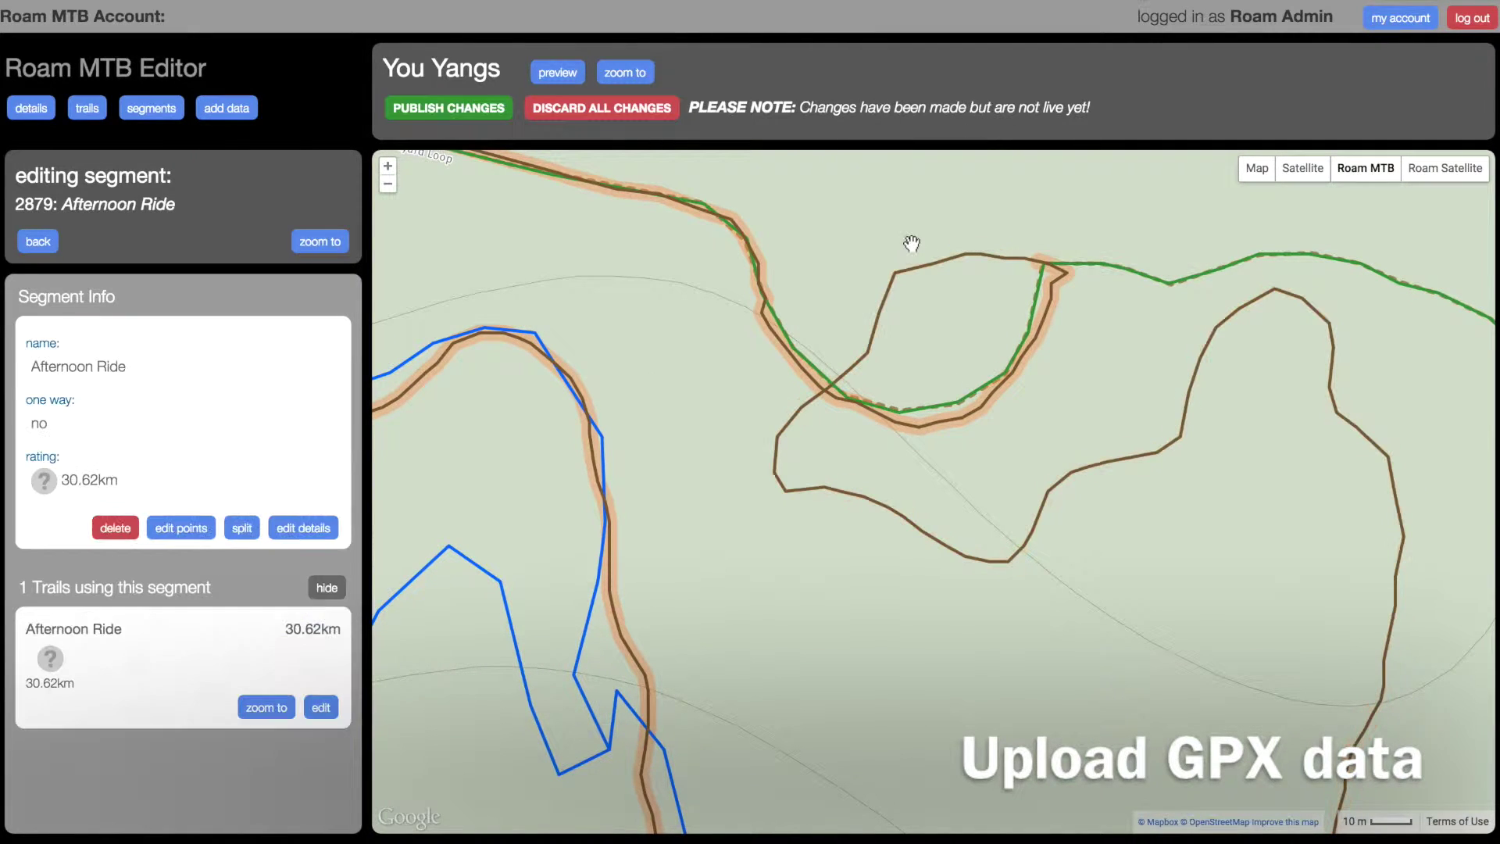
Split the Afternoon Ride part east of that cut where it meets Stockyard Loop beside the small building south of the car park
{"action": "left_click", "coordinate": [899, 517]}
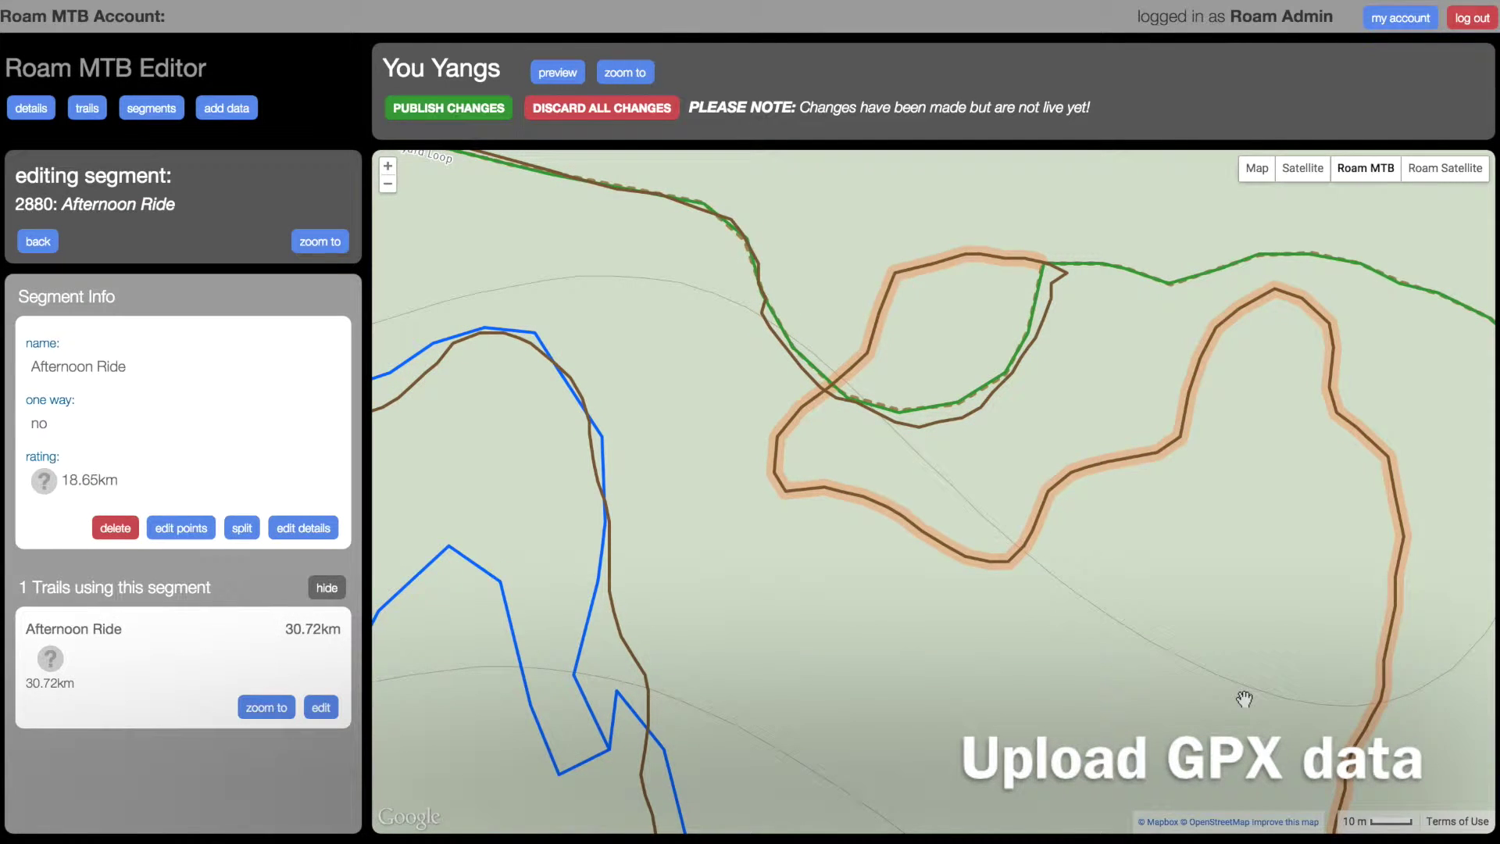
{"action": "scroll", "coordinate": [1244, 699], "scroll_direction": "up", "scroll_amount": 3}
{"action": "double_click", "coordinate": [1249, 714]}
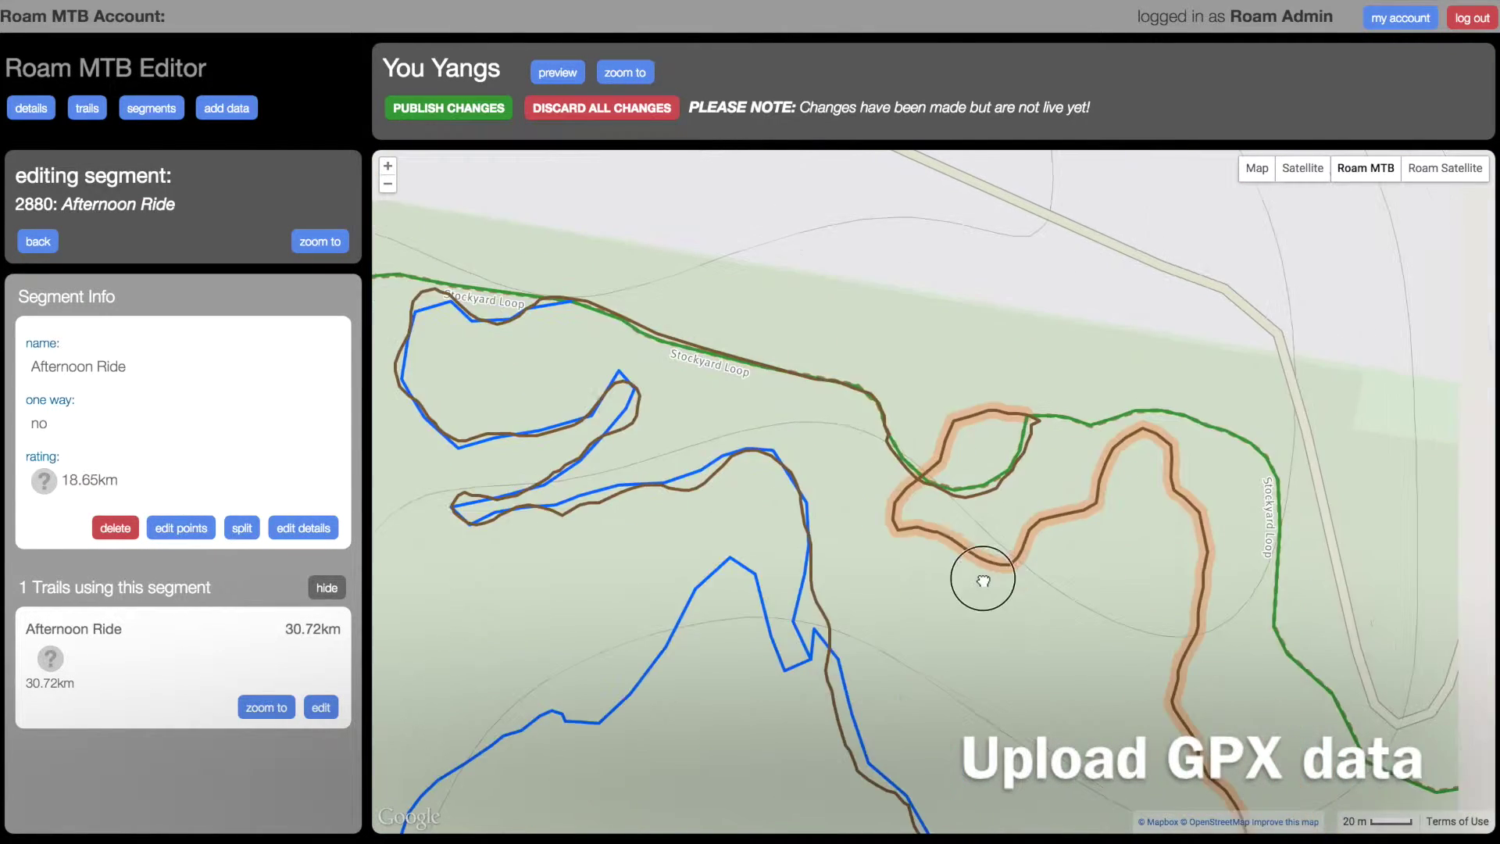
{"action": "double_click", "coordinate": [816, 491]}
{"action": "left_click_drag", "start_coordinate": [817, 490], "coordinate": [625, 387]}
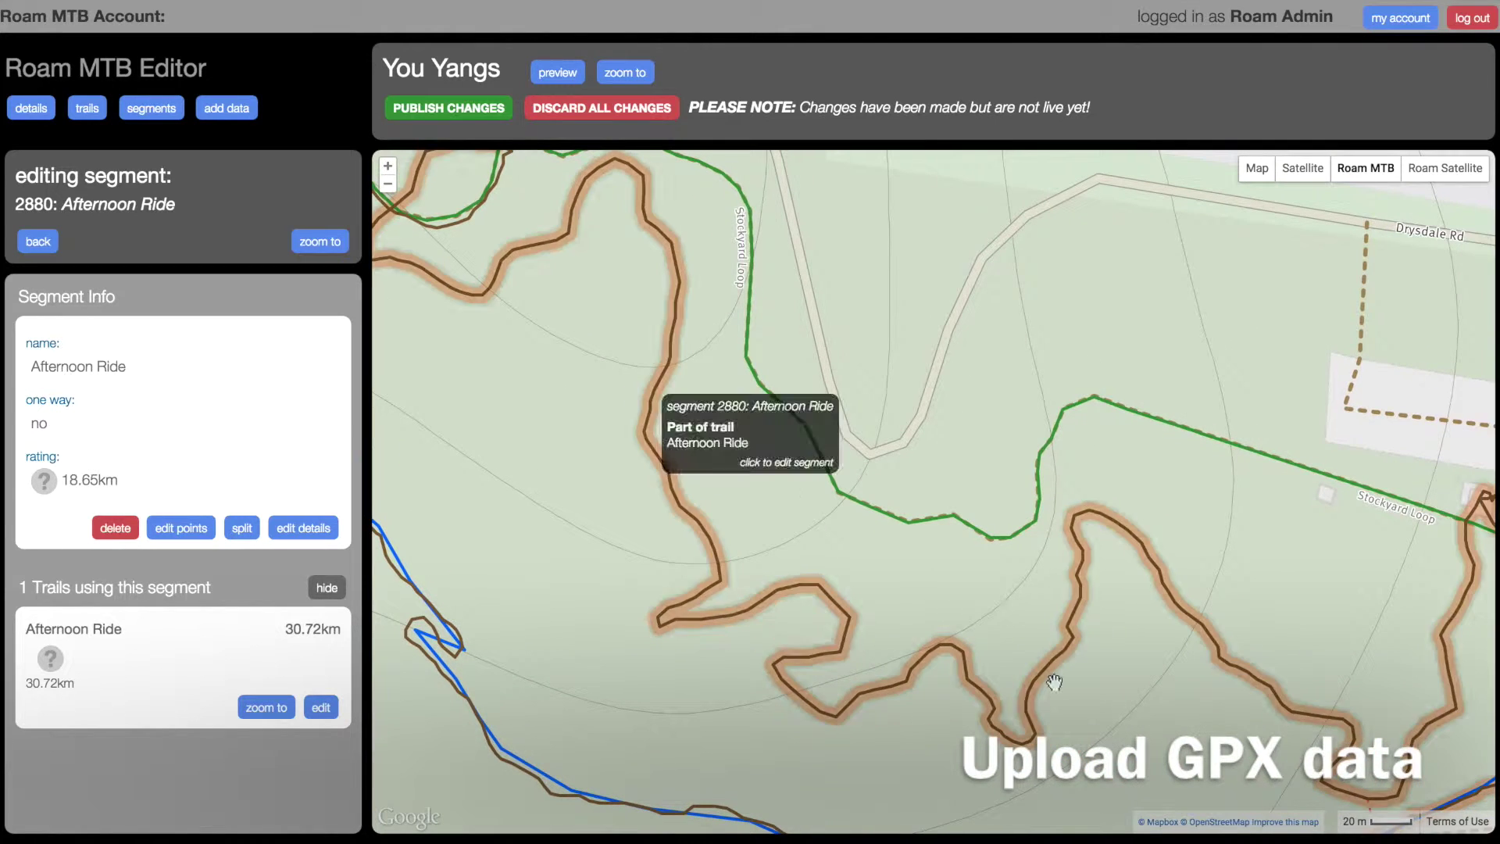
{"action": "left_click_drag", "start_coordinate": [1237, 762], "coordinate": [995, 669]}
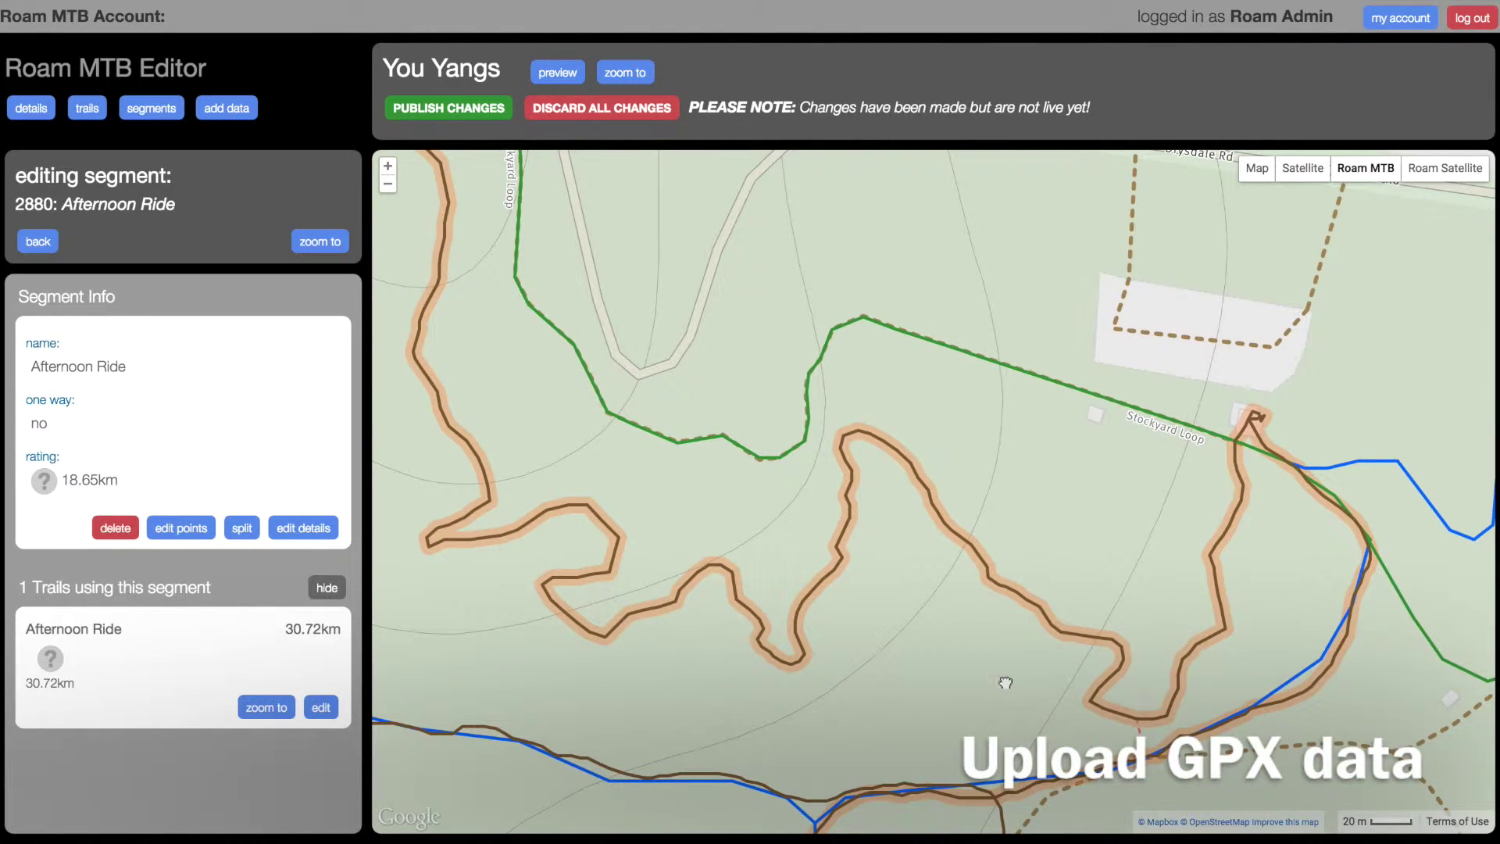
{"action": "scroll", "coordinate": [1234, 455], "scroll_direction": "up", "scroll_amount": 1}
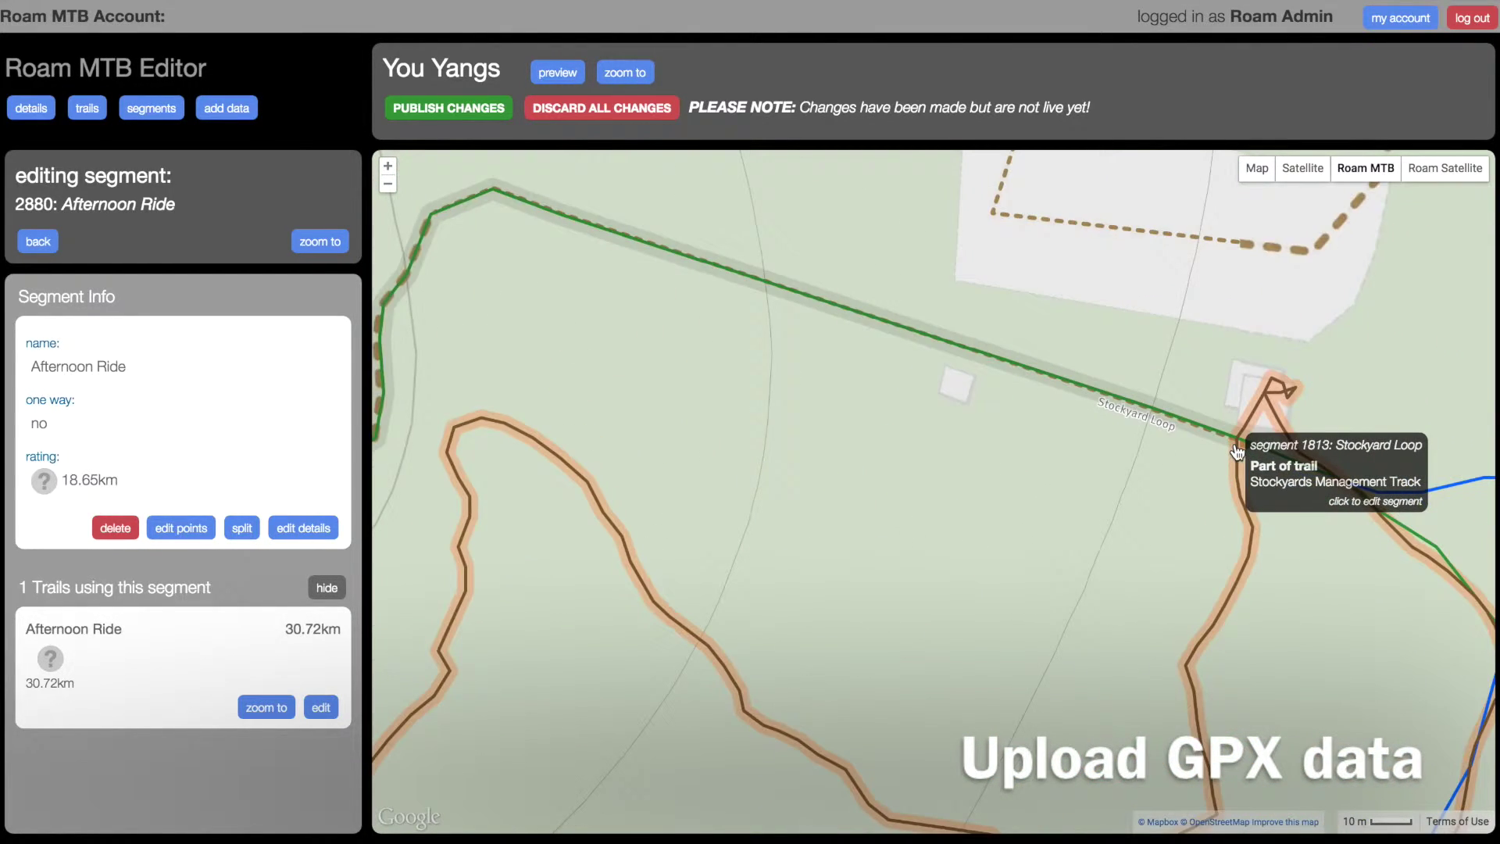
{"action": "scroll", "coordinate": [1234, 454], "scroll_direction": "up", "scroll_amount": 1}
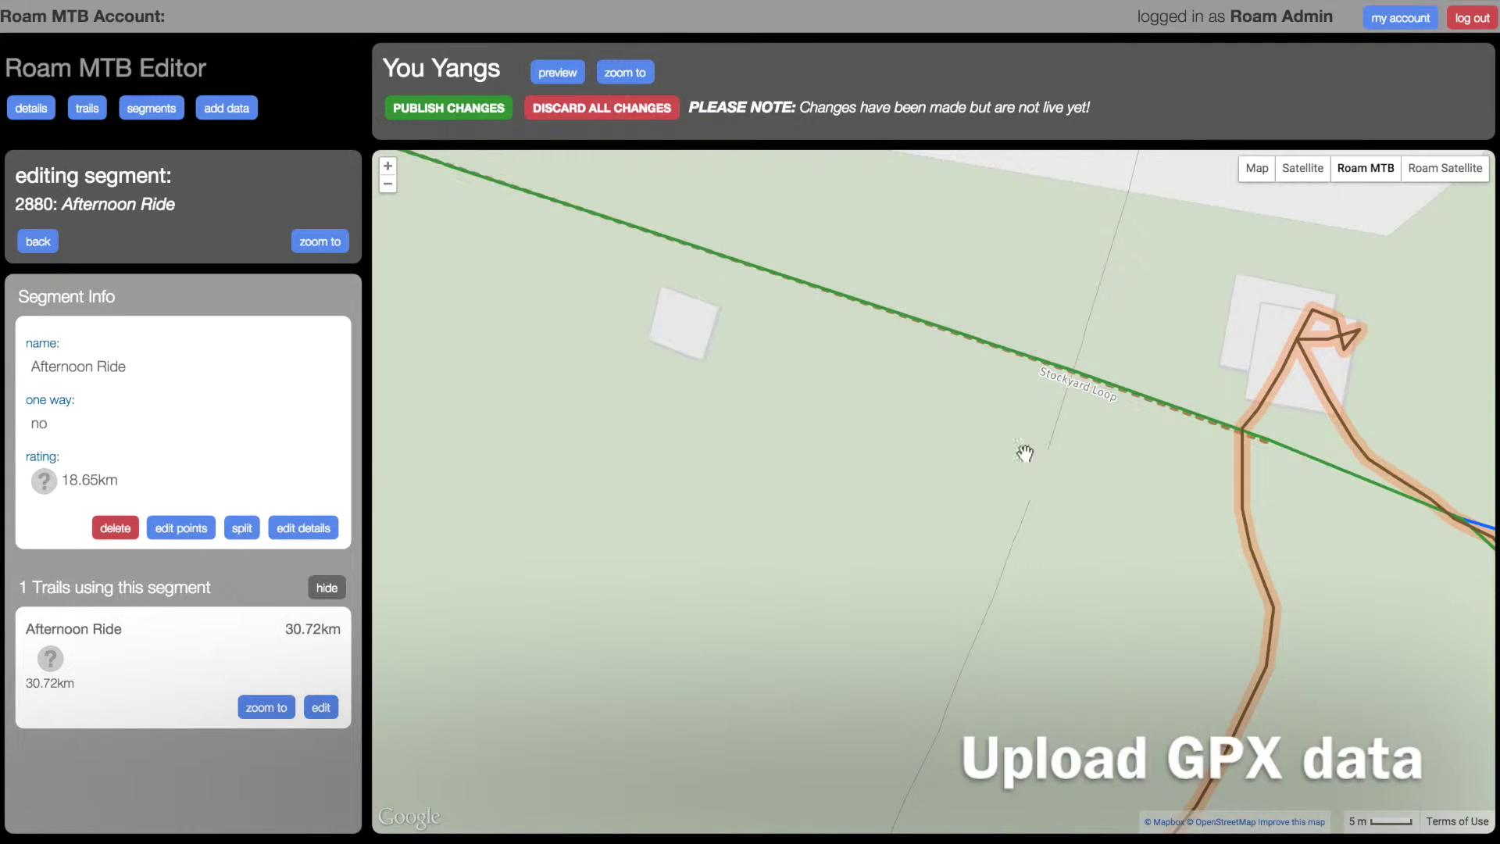
{"action": "left_click", "coordinate": [242, 528]}
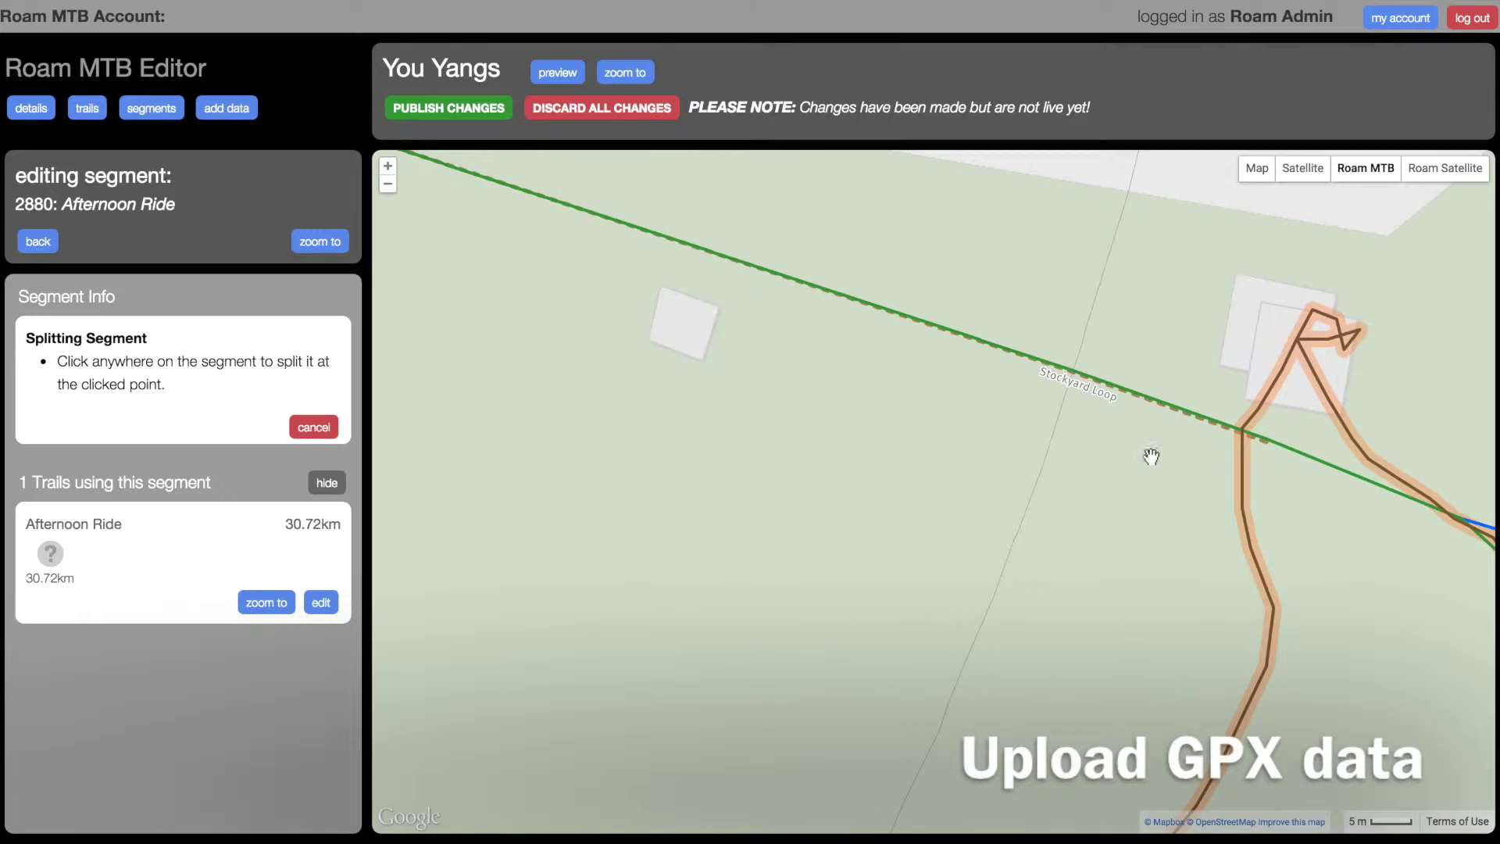
{"action": "left_click", "coordinate": [1231, 439]}
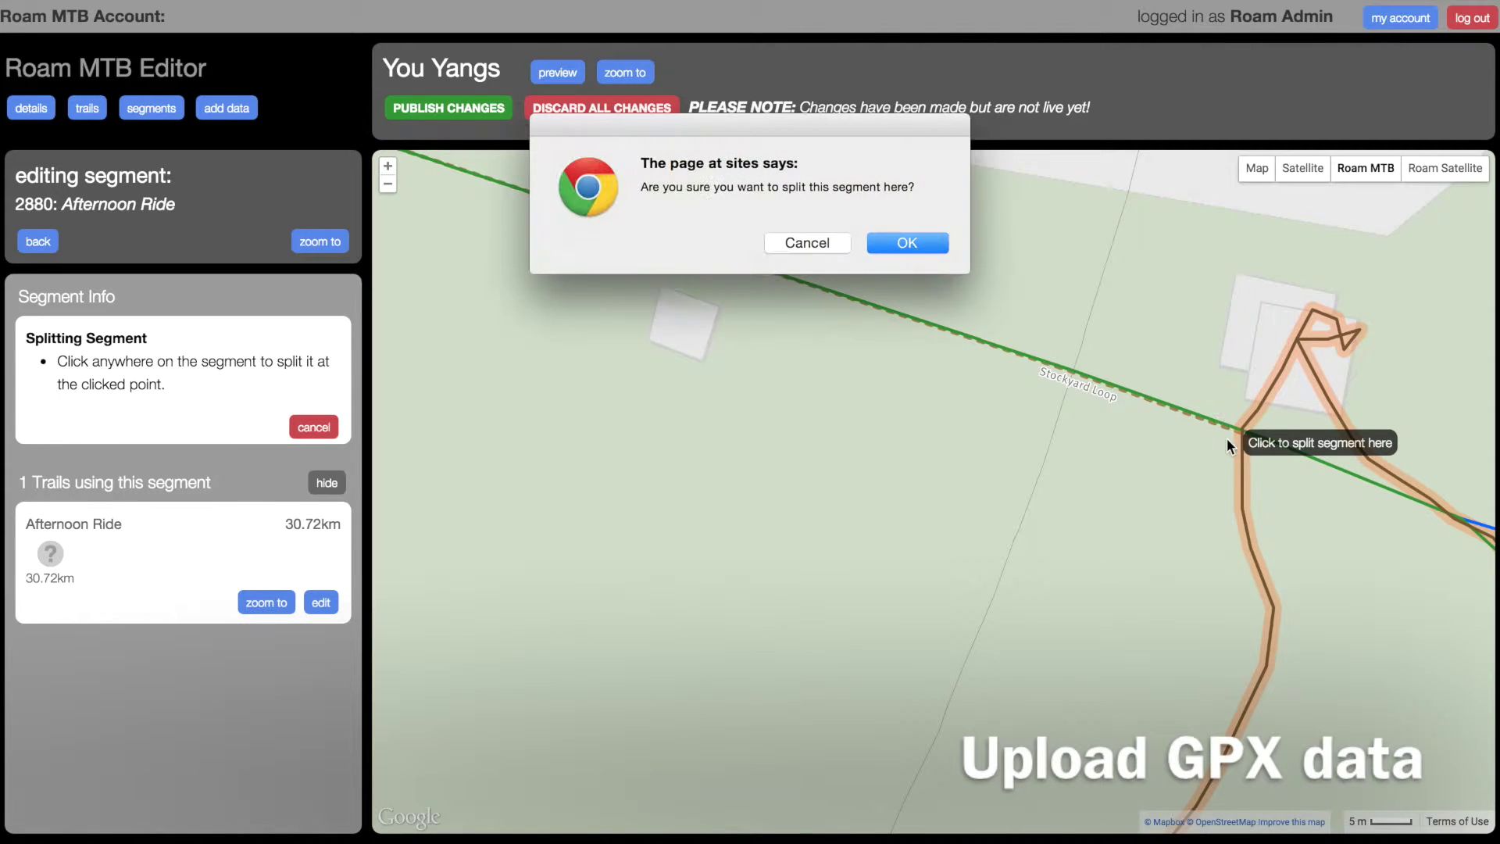
{"action": "left_click", "coordinate": [936, 247]}
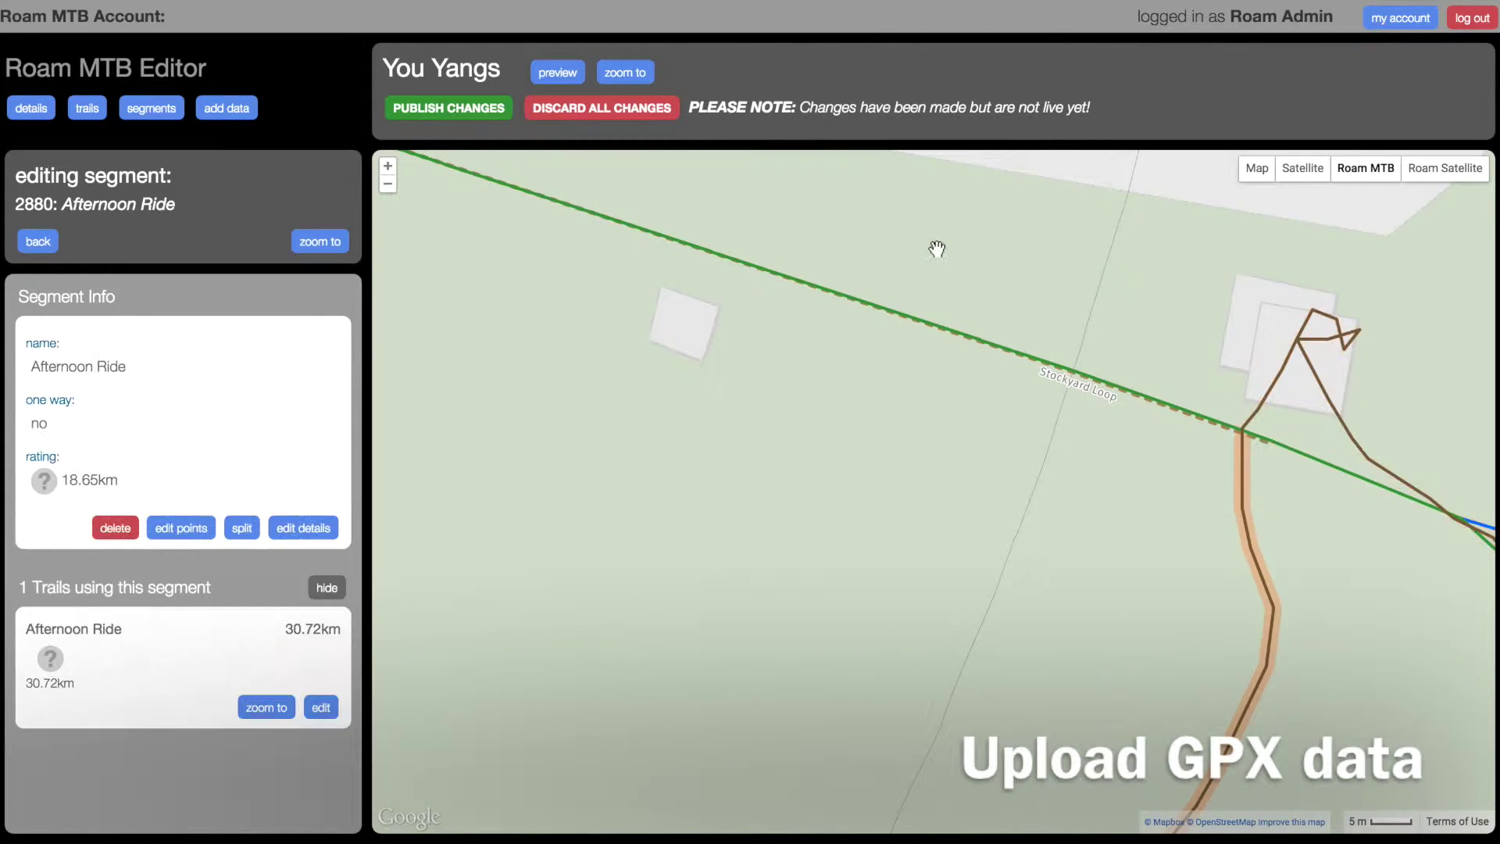
Delete the long Afternoon Ride segment that continues beyond the split beside the building
{"action": "left_click", "coordinate": [1284, 382]}
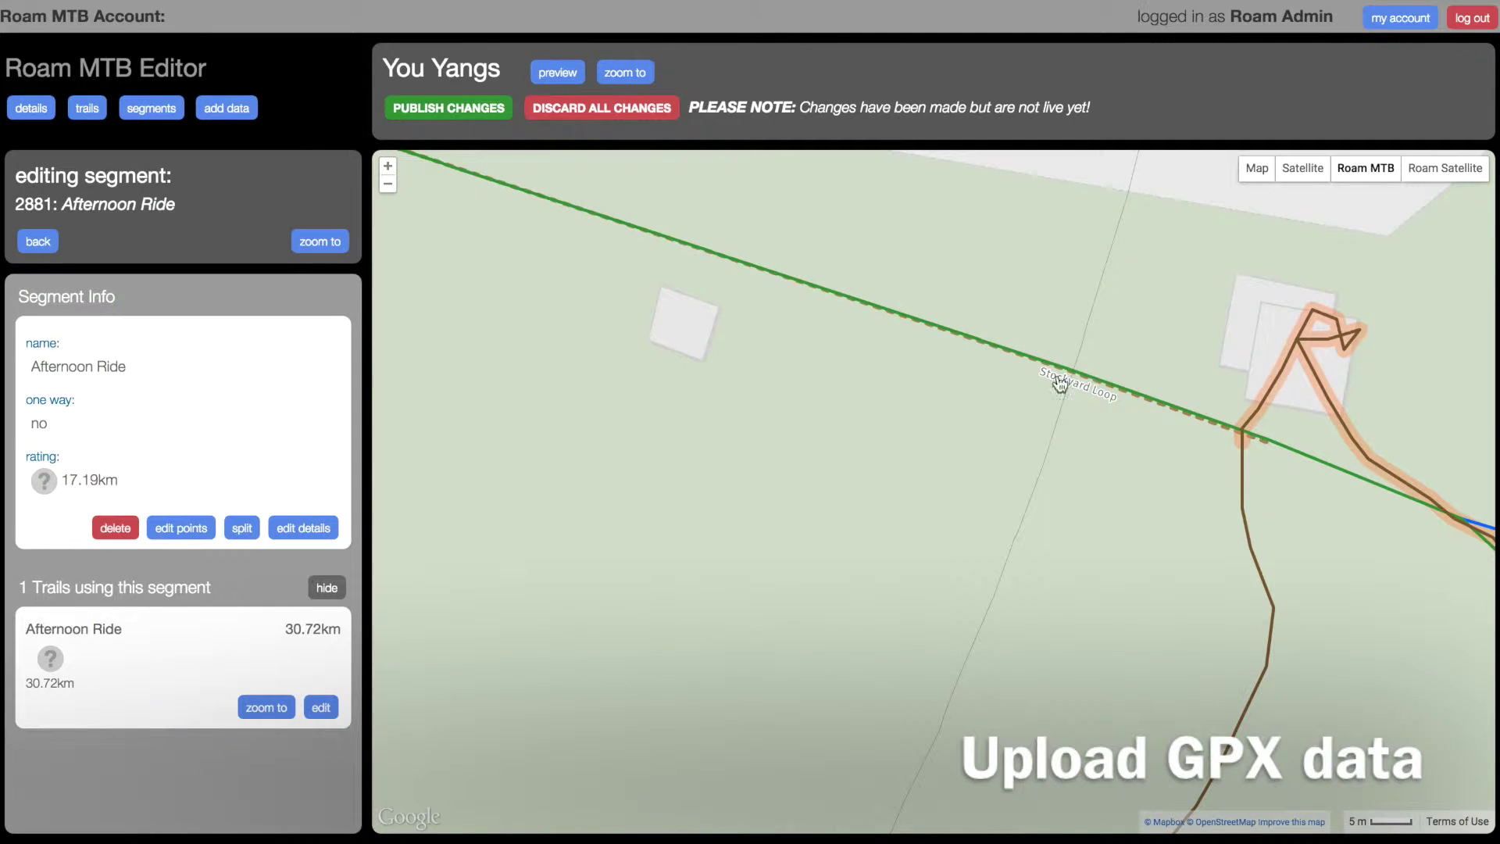
{"action": "left_click", "coordinate": [308, 243]}
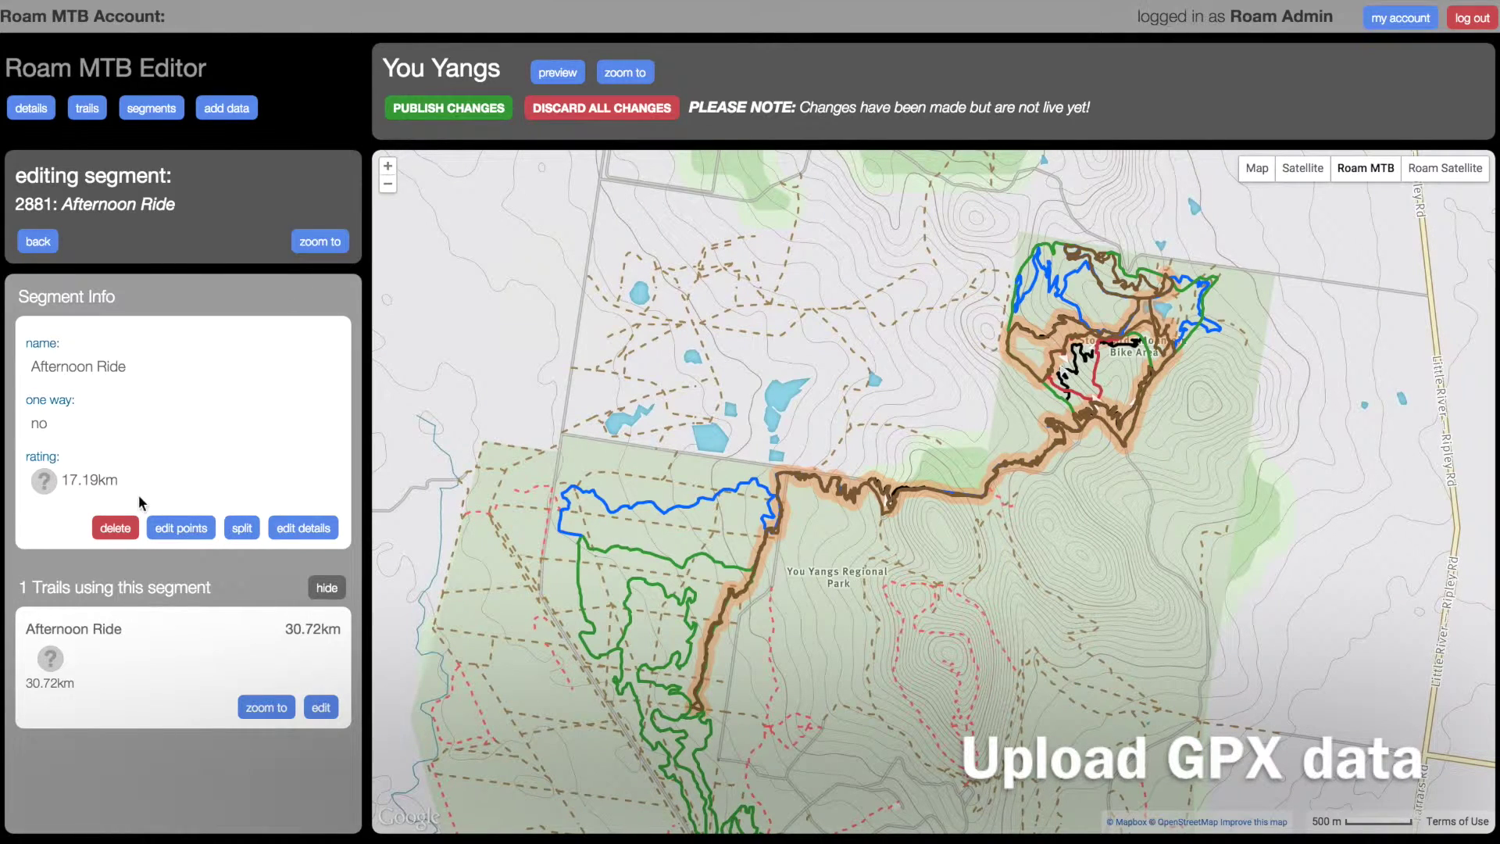
{"action": "left_click", "coordinate": [116, 529]}
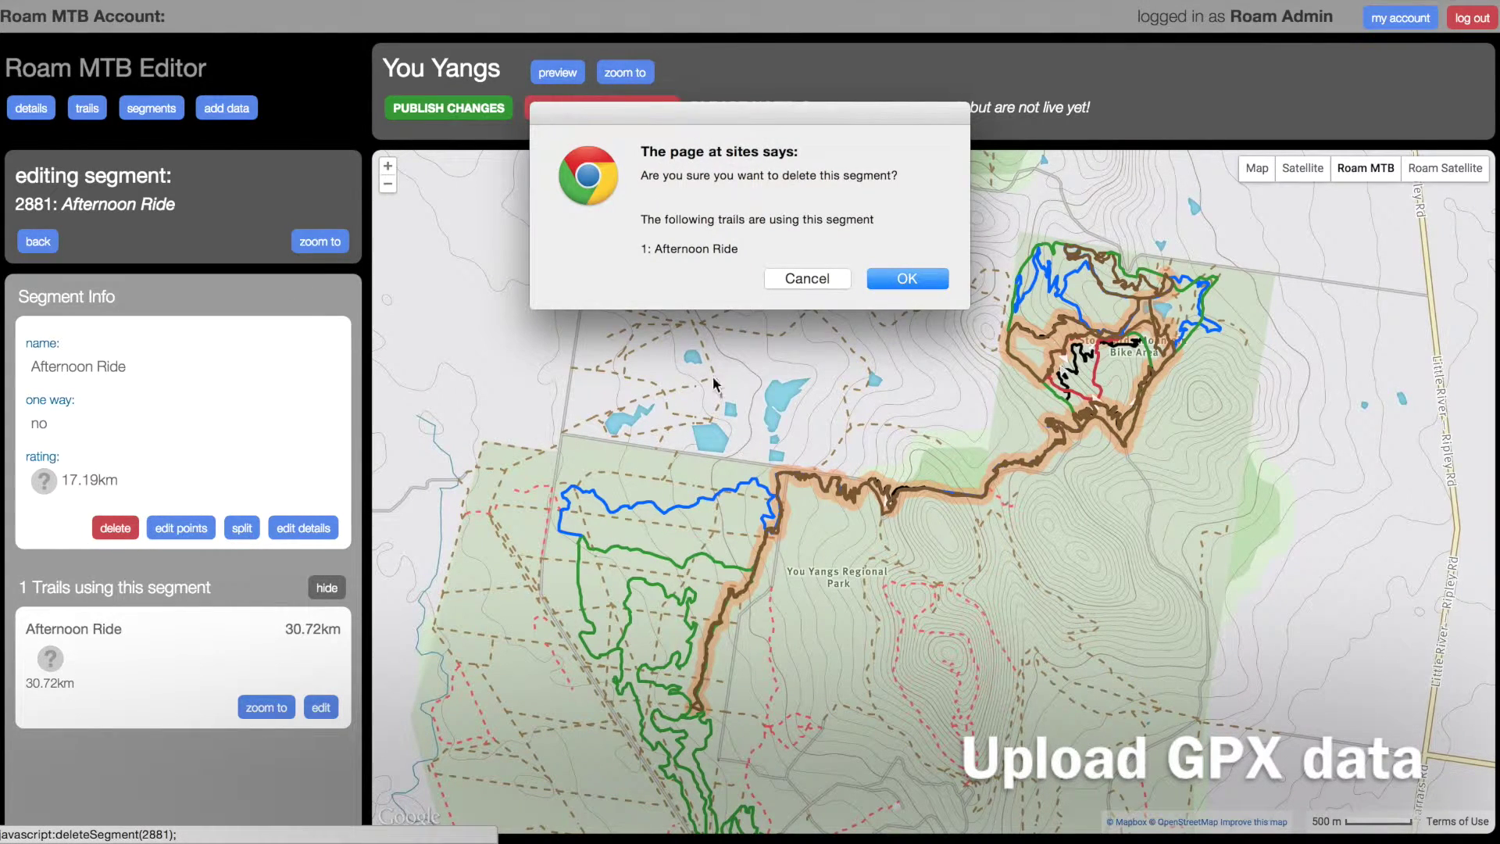
{"action": "left_click", "coordinate": [908, 280]}
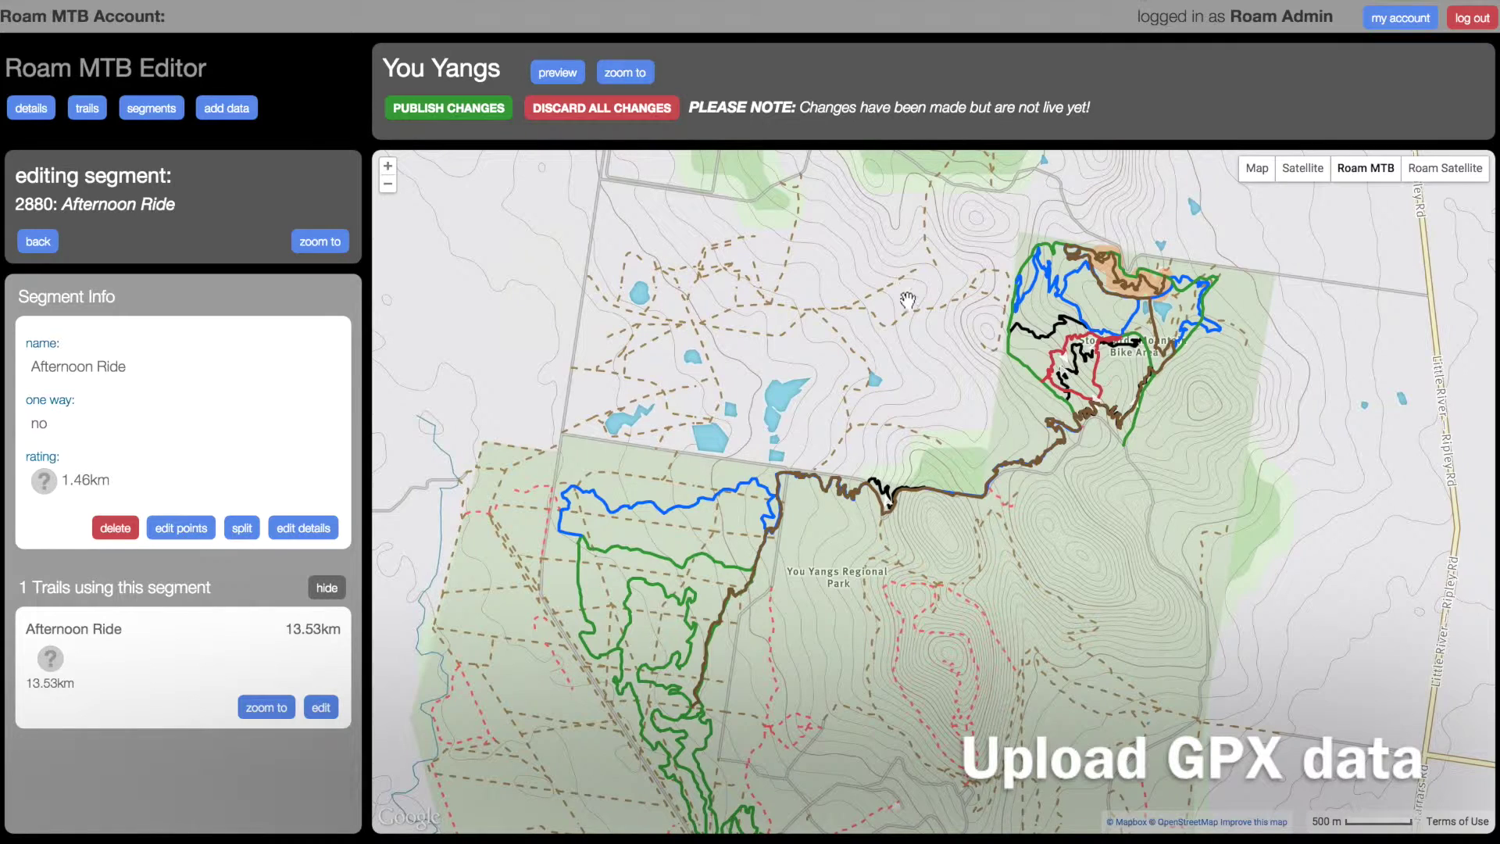
Delete the other long Afternoon Ride segment, which runs through the regional park to the first split
{"action": "left_click", "coordinate": [881, 520]}
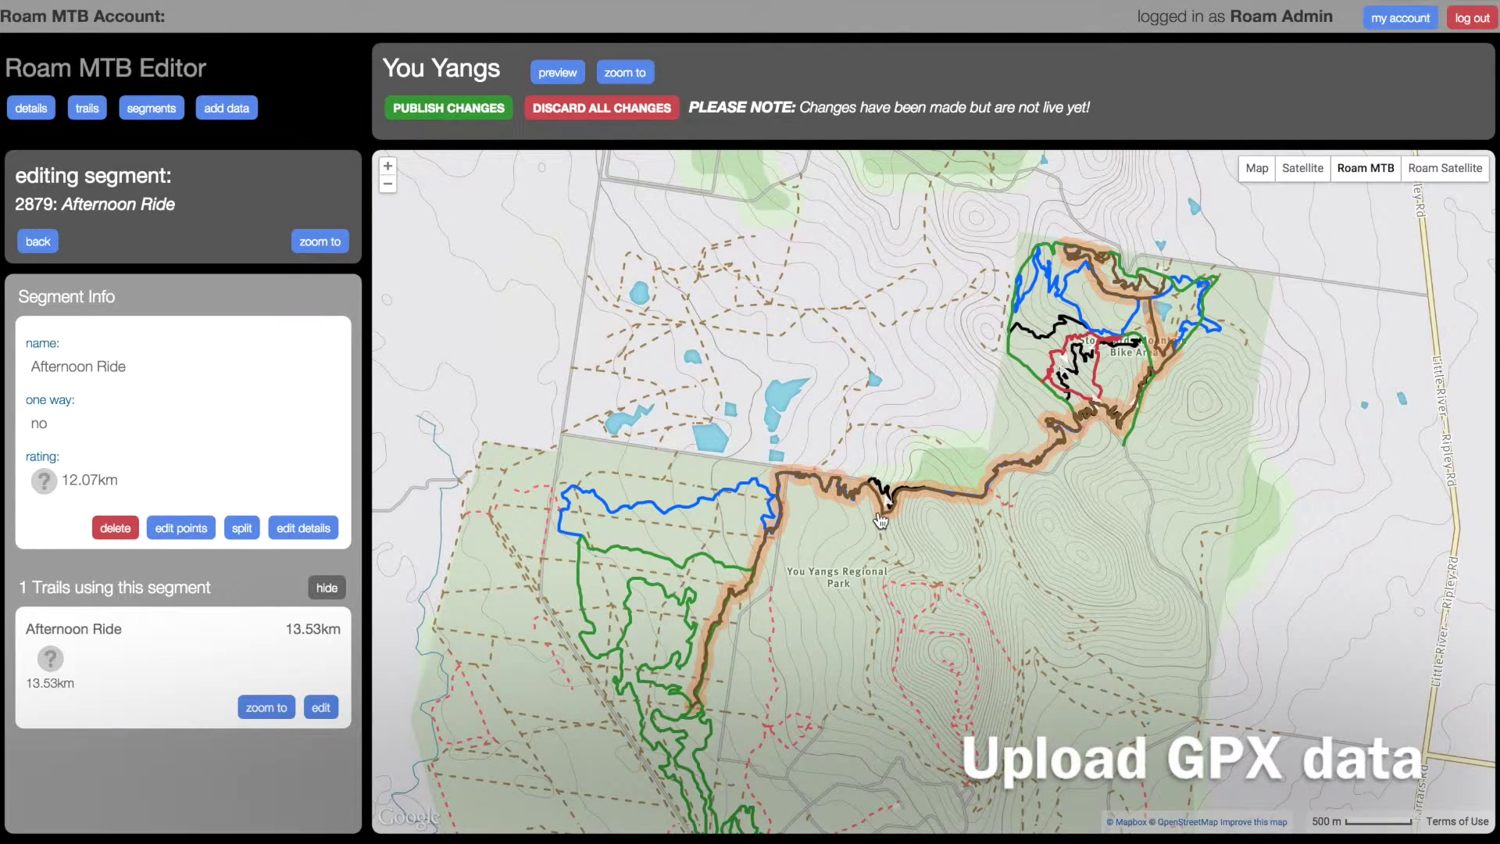
{"action": "left_click", "coordinate": [125, 531]}
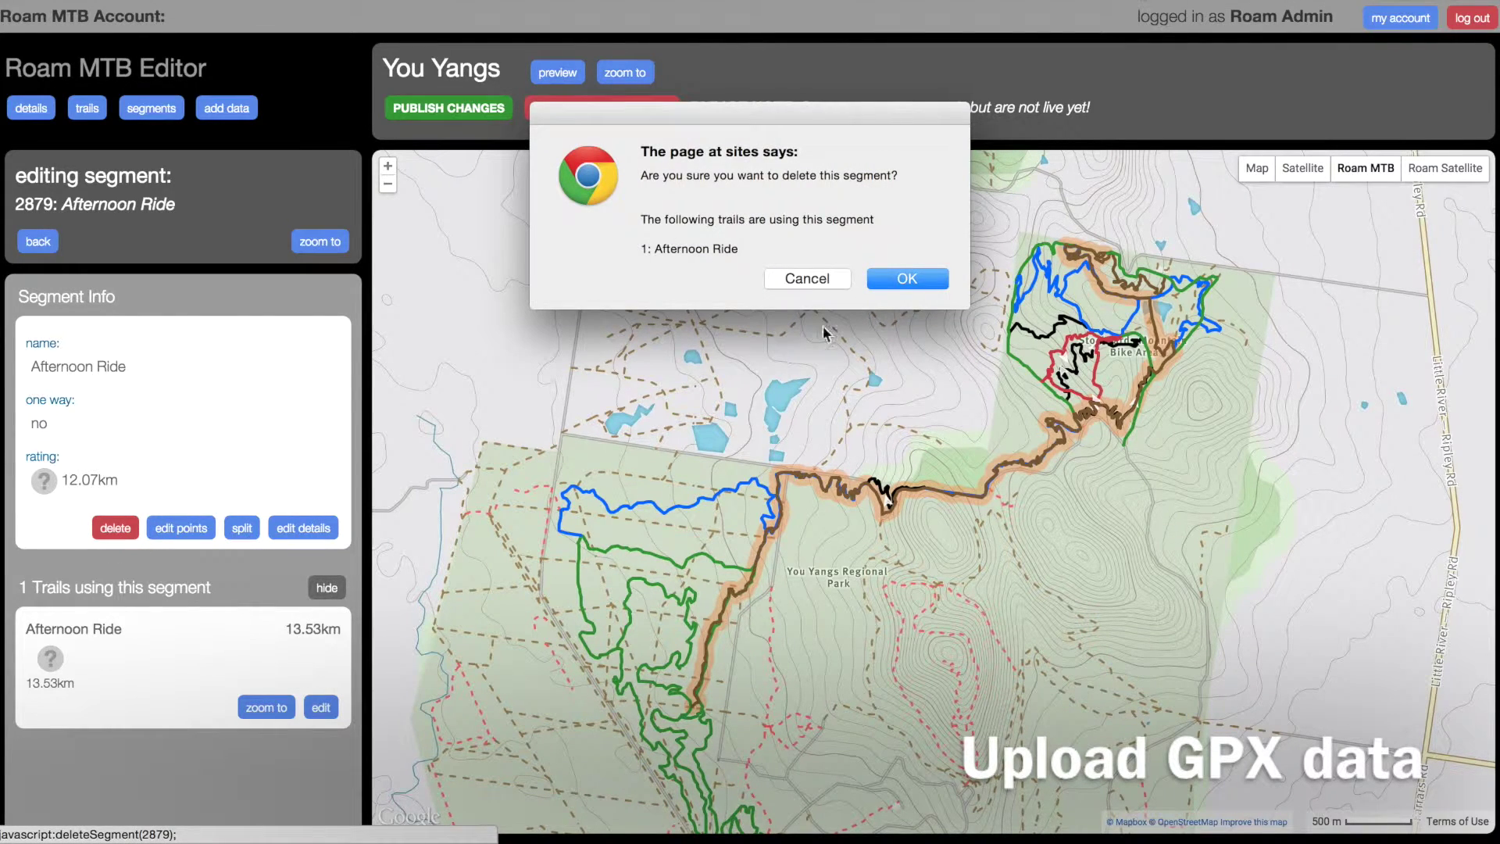
{"action": "left_click", "coordinate": [902, 279]}
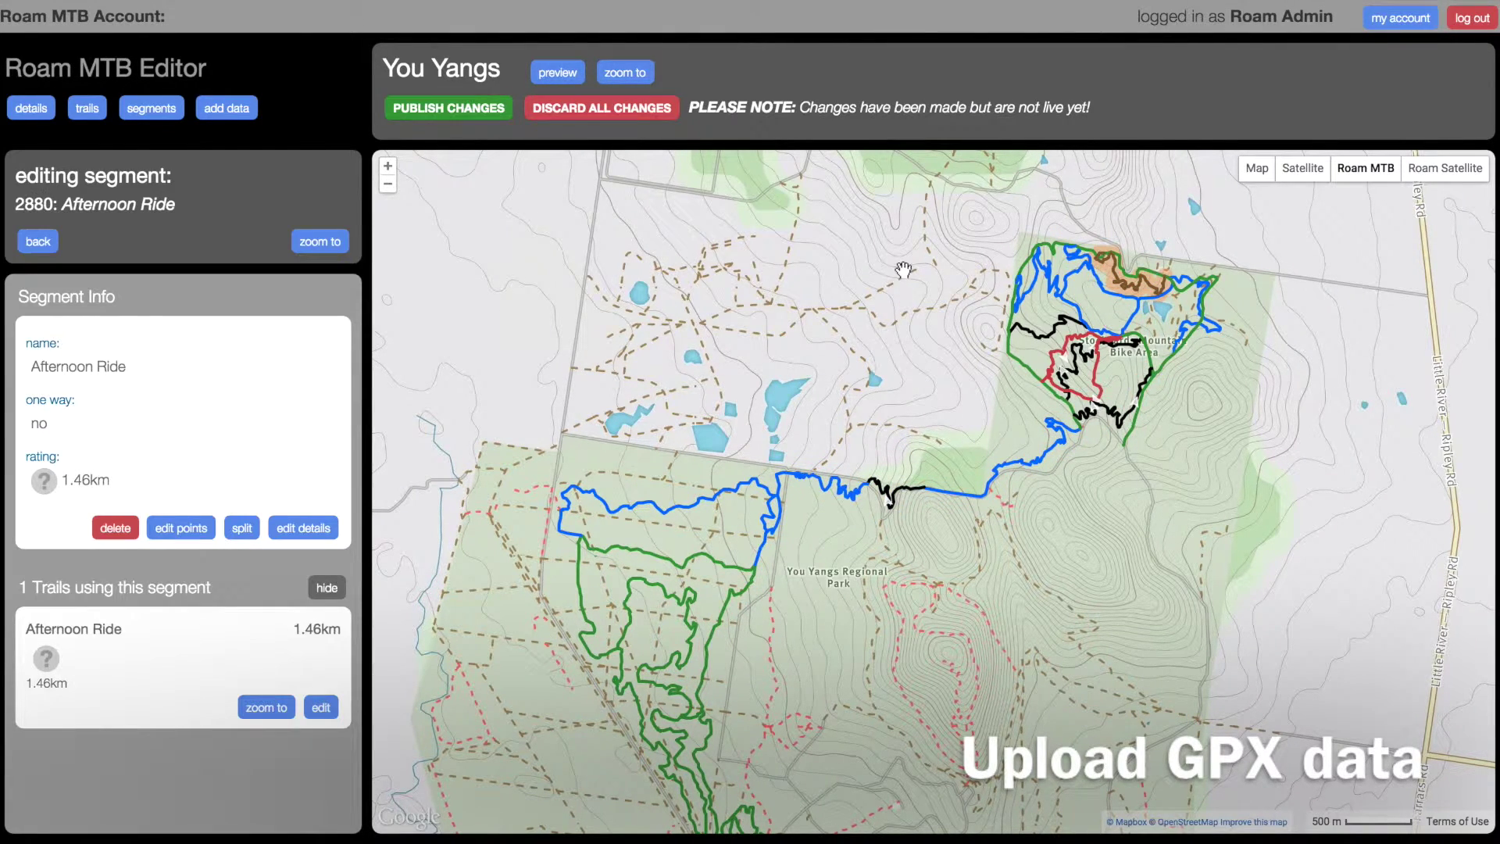
Rename the remaining segment "Afternoon Ride - bouler track", make it one way with a single black diamond rating, and save its details
{"action": "left_click", "coordinate": [1143, 296]}
{"action": "left_click", "coordinate": [305, 254]}
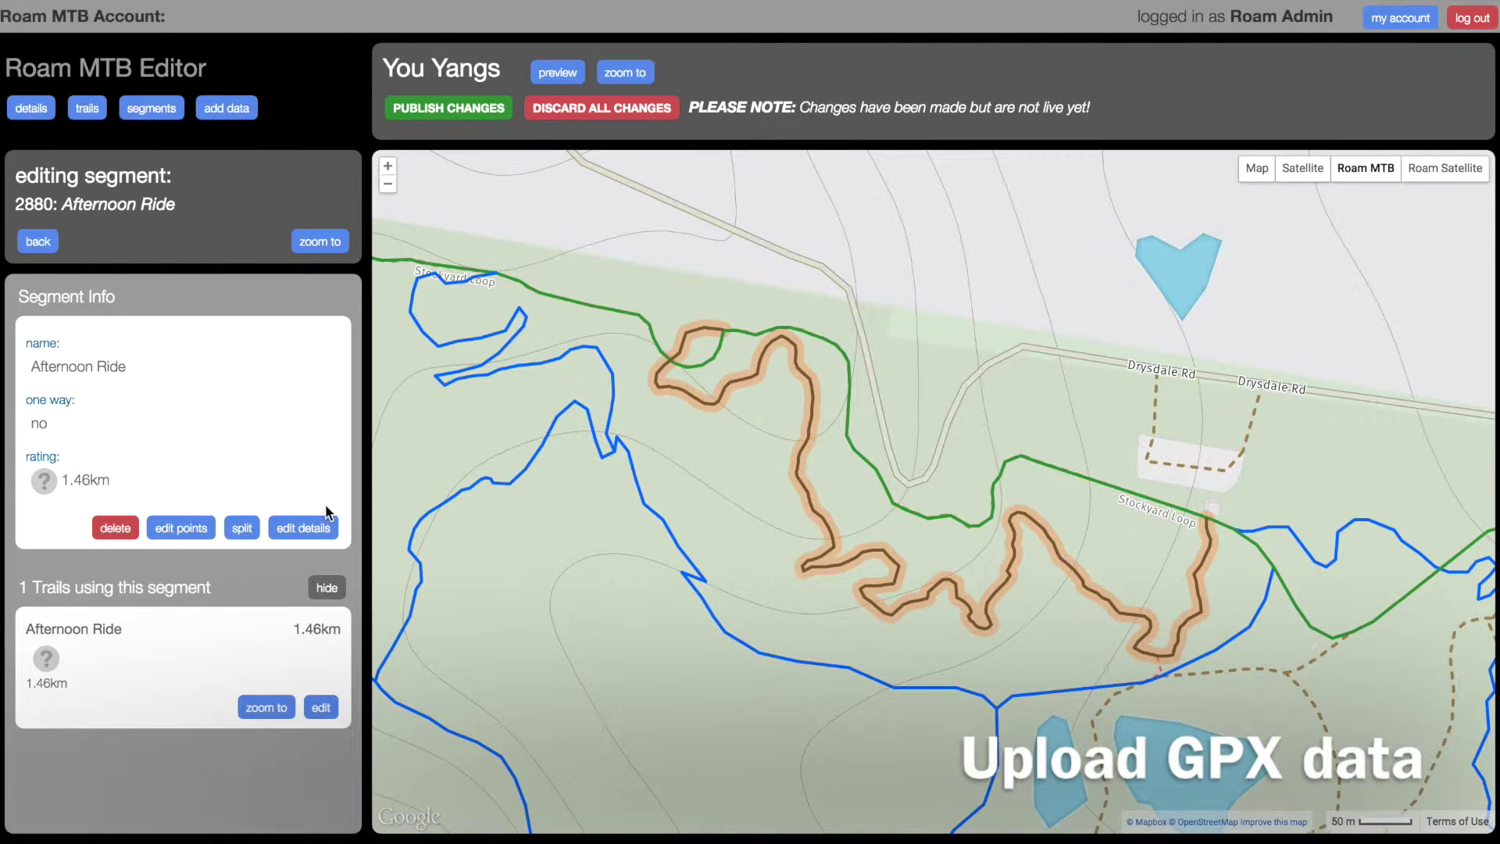
{"action": "left_click", "coordinate": [312, 530]}
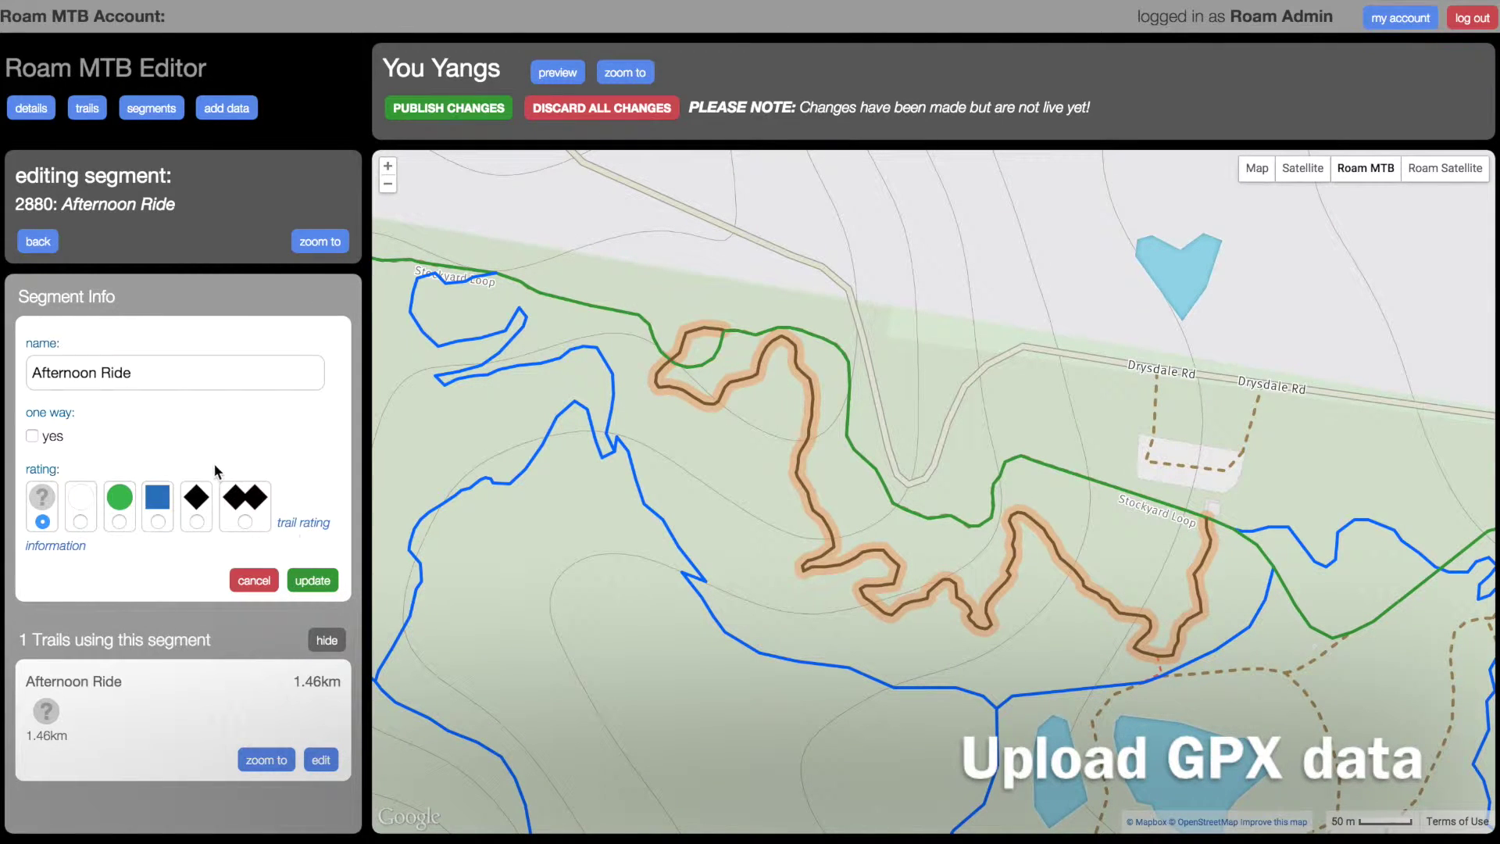
{"action": "left_click", "coordinate": [177, 379]}
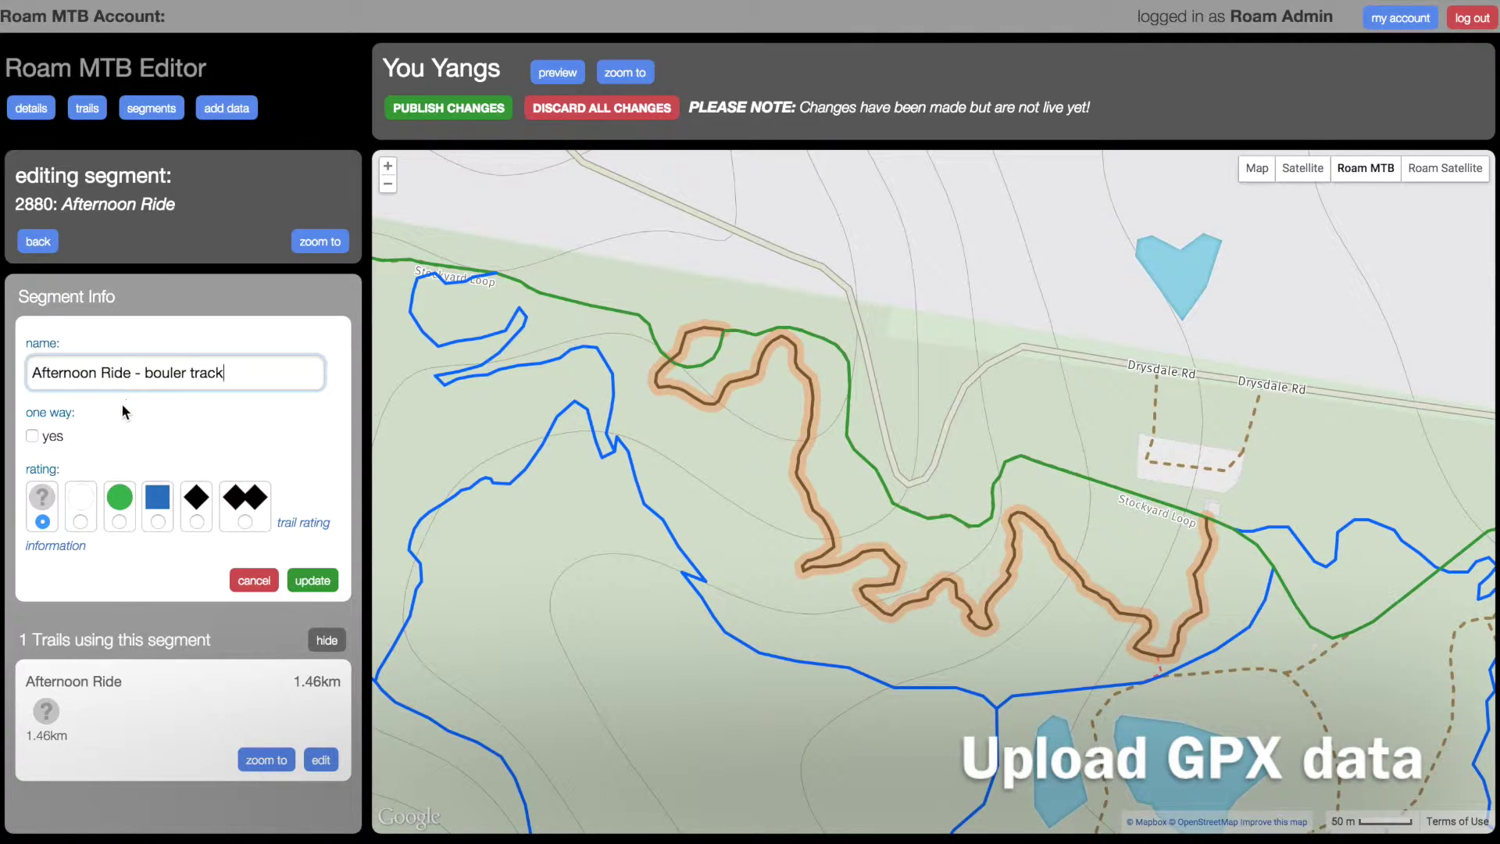
{"action": "left_click", "coordinate": [44, 439]}
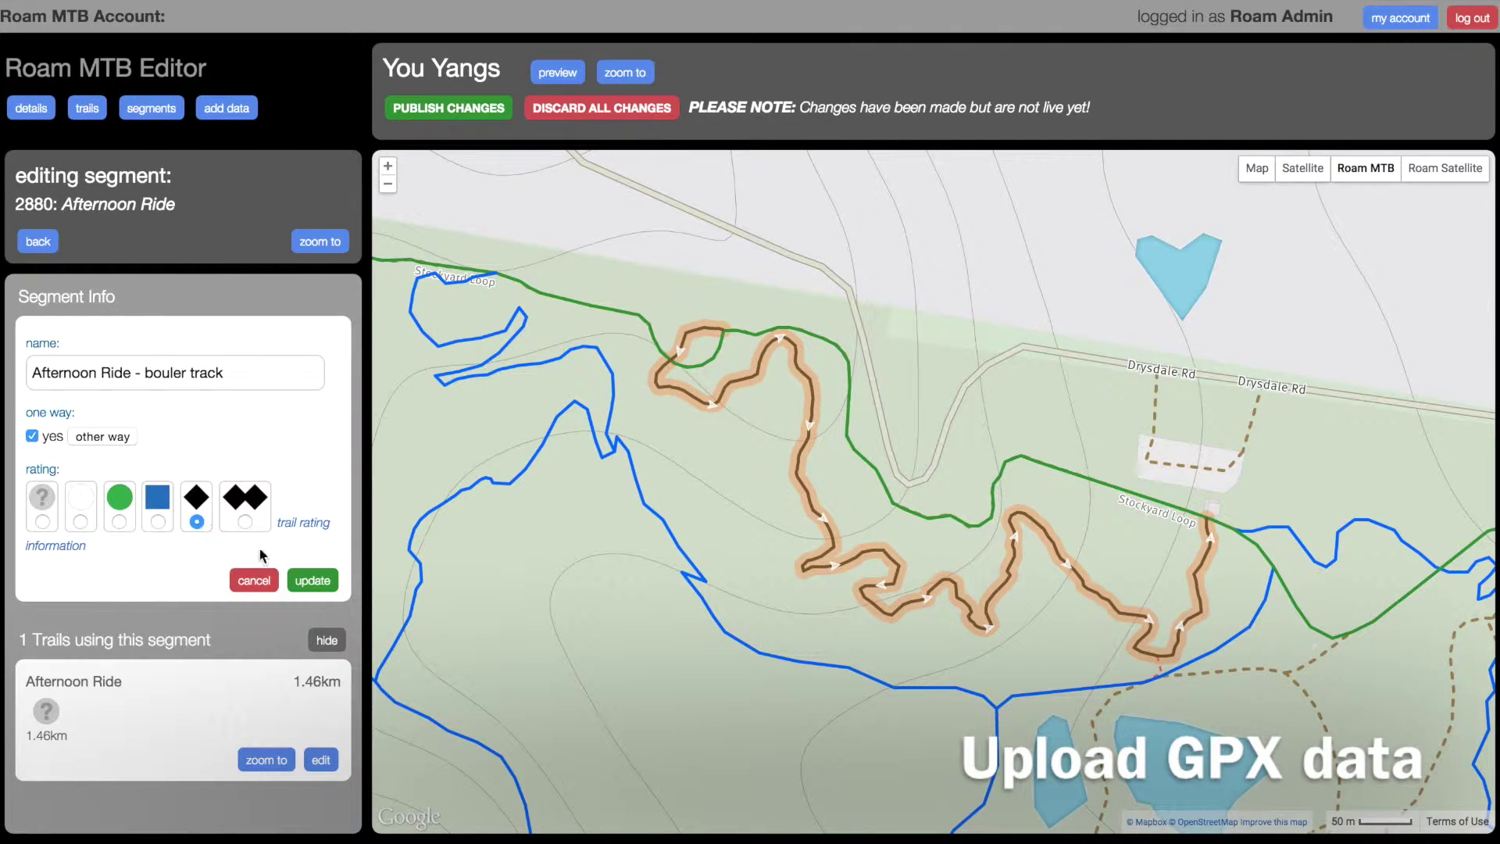
{"action": "left_click", "coordinate": [317, 583]}
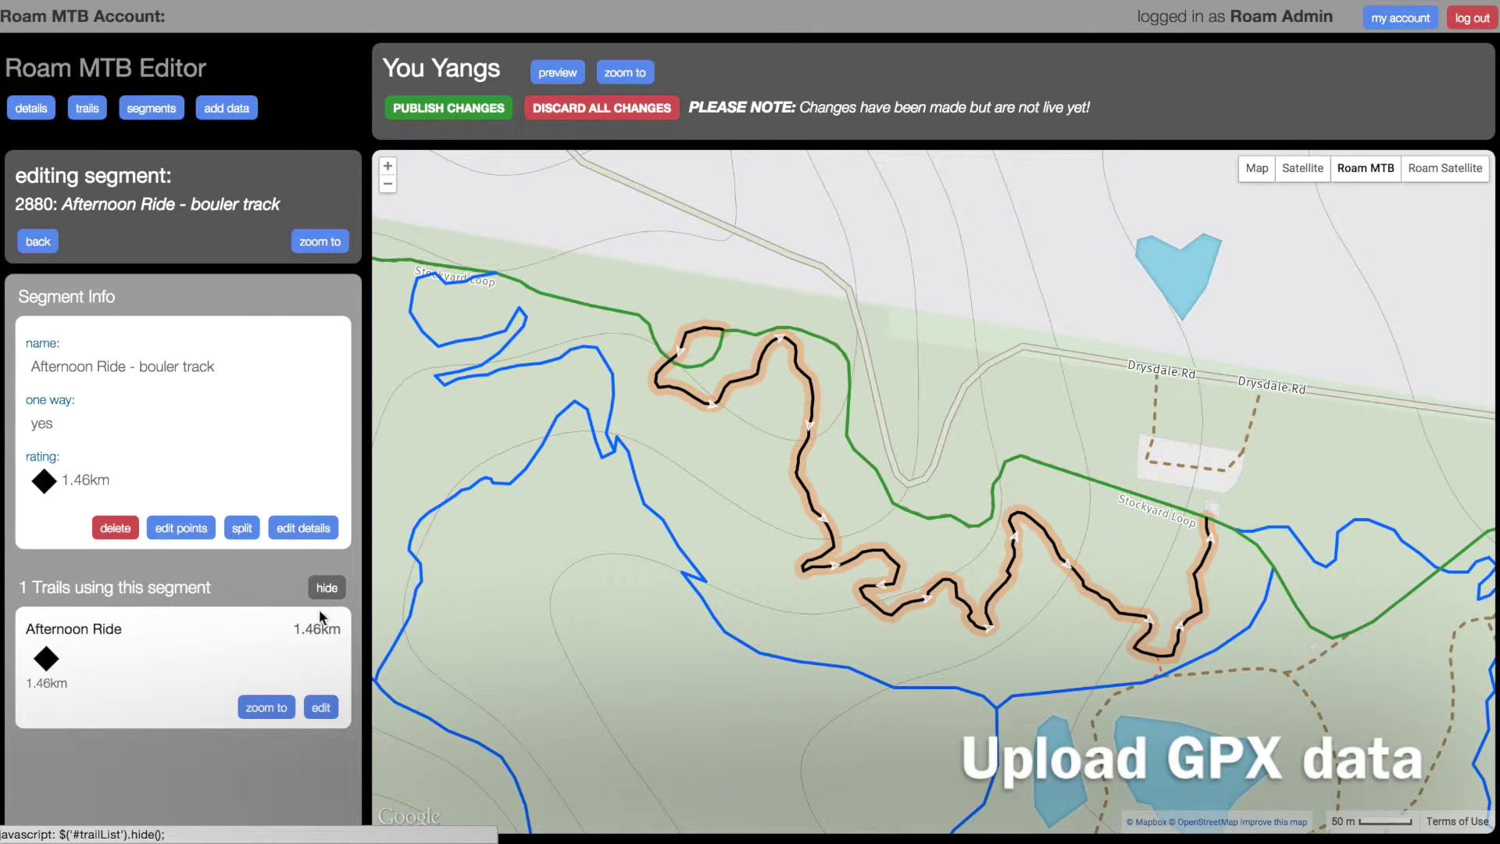
Open the Afternoon Ride trail that uses this segment and rename it "Boulder Track"
{"action": "left_click", "coordinate": [321, 708]}
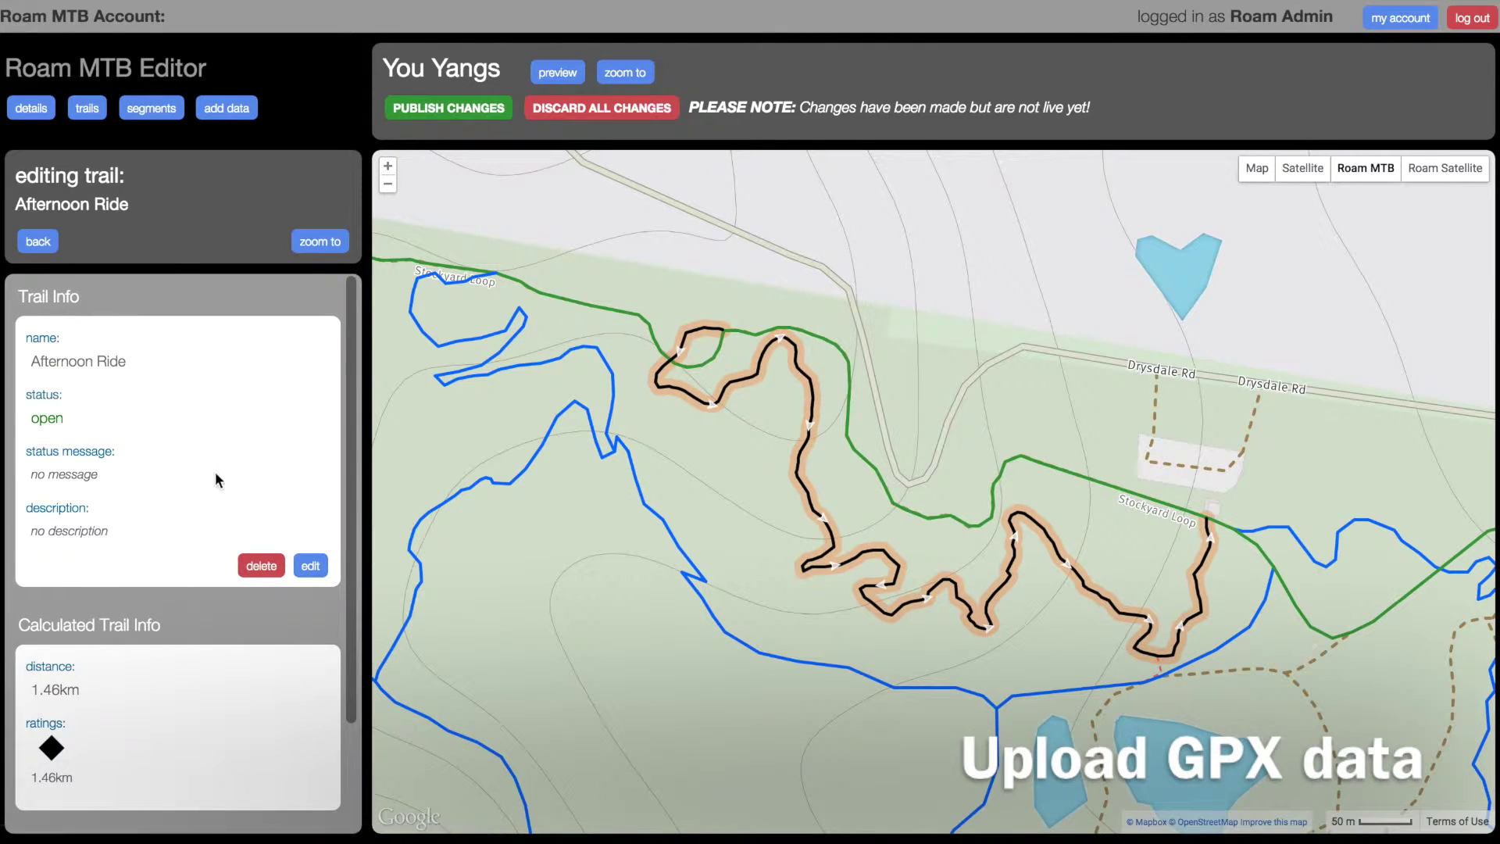
{"action": "left_click", "coordinate": [310, 566]}
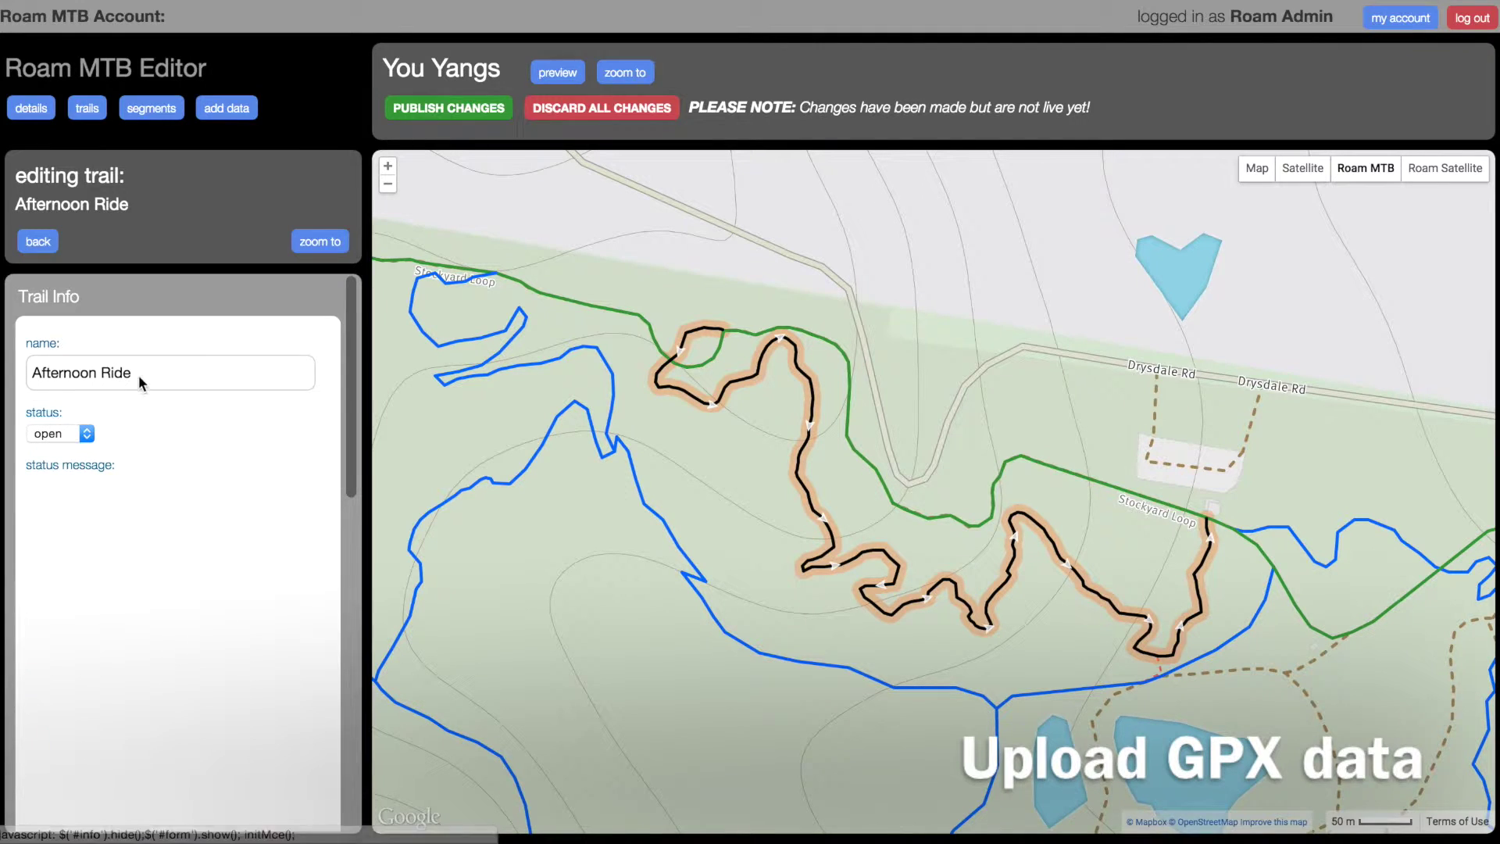
{"action": "left_click", "coordinate": [147, 373]}
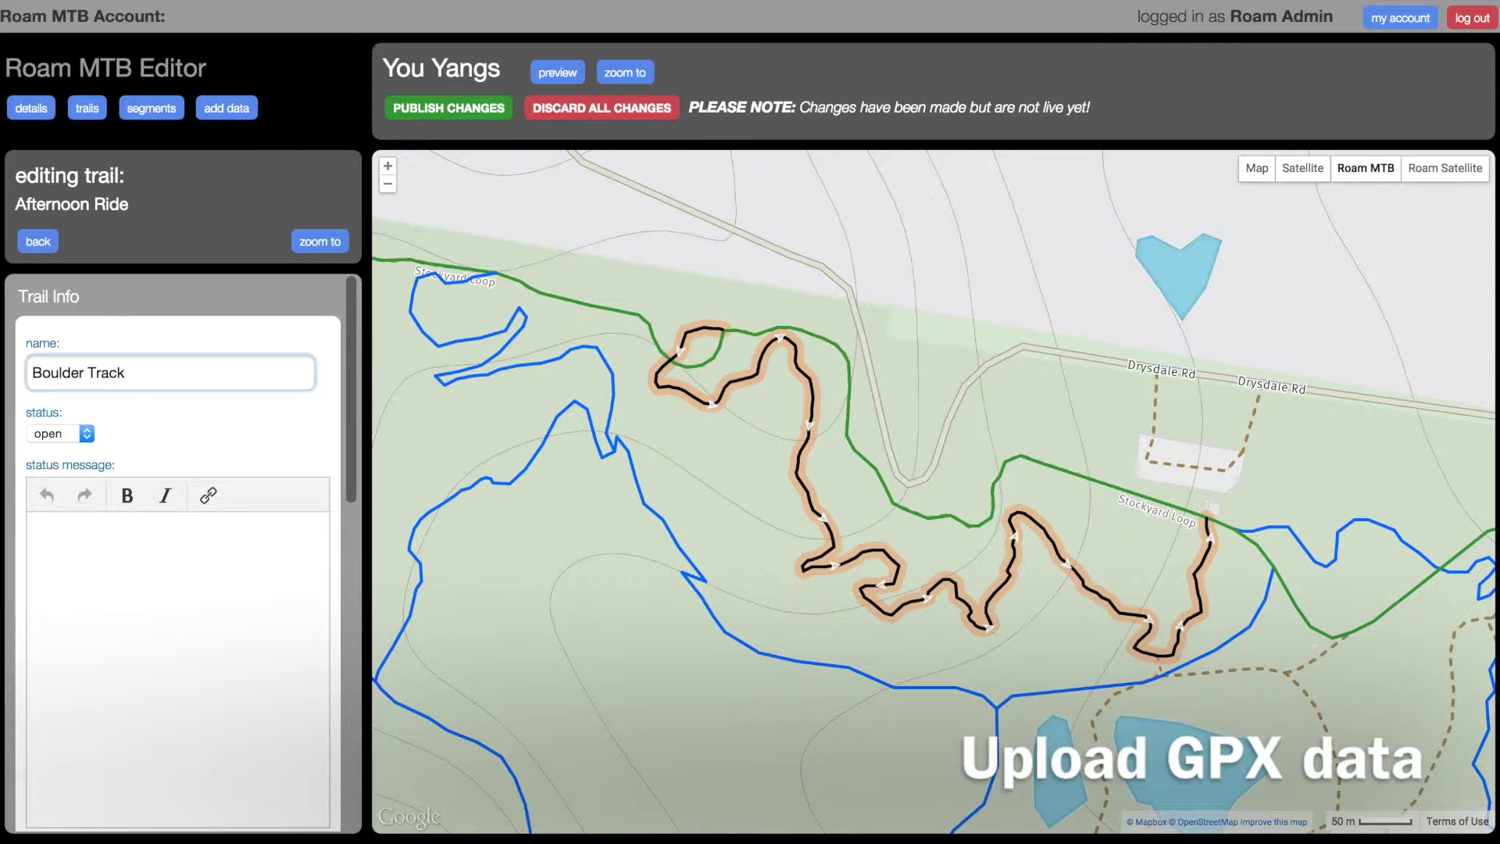
Set the Boulder Track trail's status to other with the custom text "NEW" and save the trail info
{"action": "left_click", "coordinate": [82, 435]}
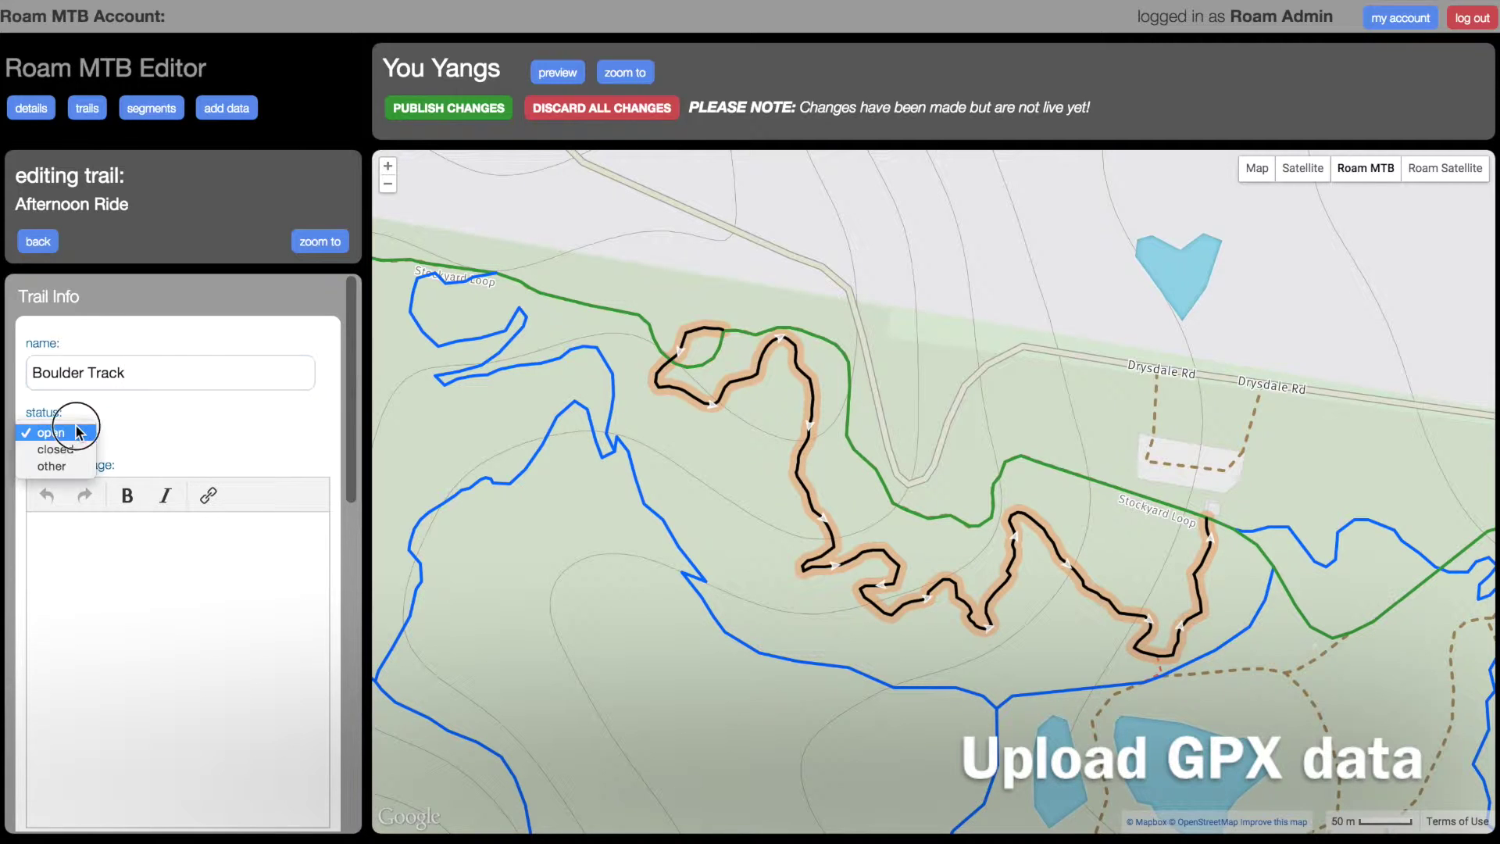
{"action": "left_click", "coordinate": [51, 466]}
{"action": "left_click", "coordinate": [57, 465]}
{"action": "type", "text": "NEW"}
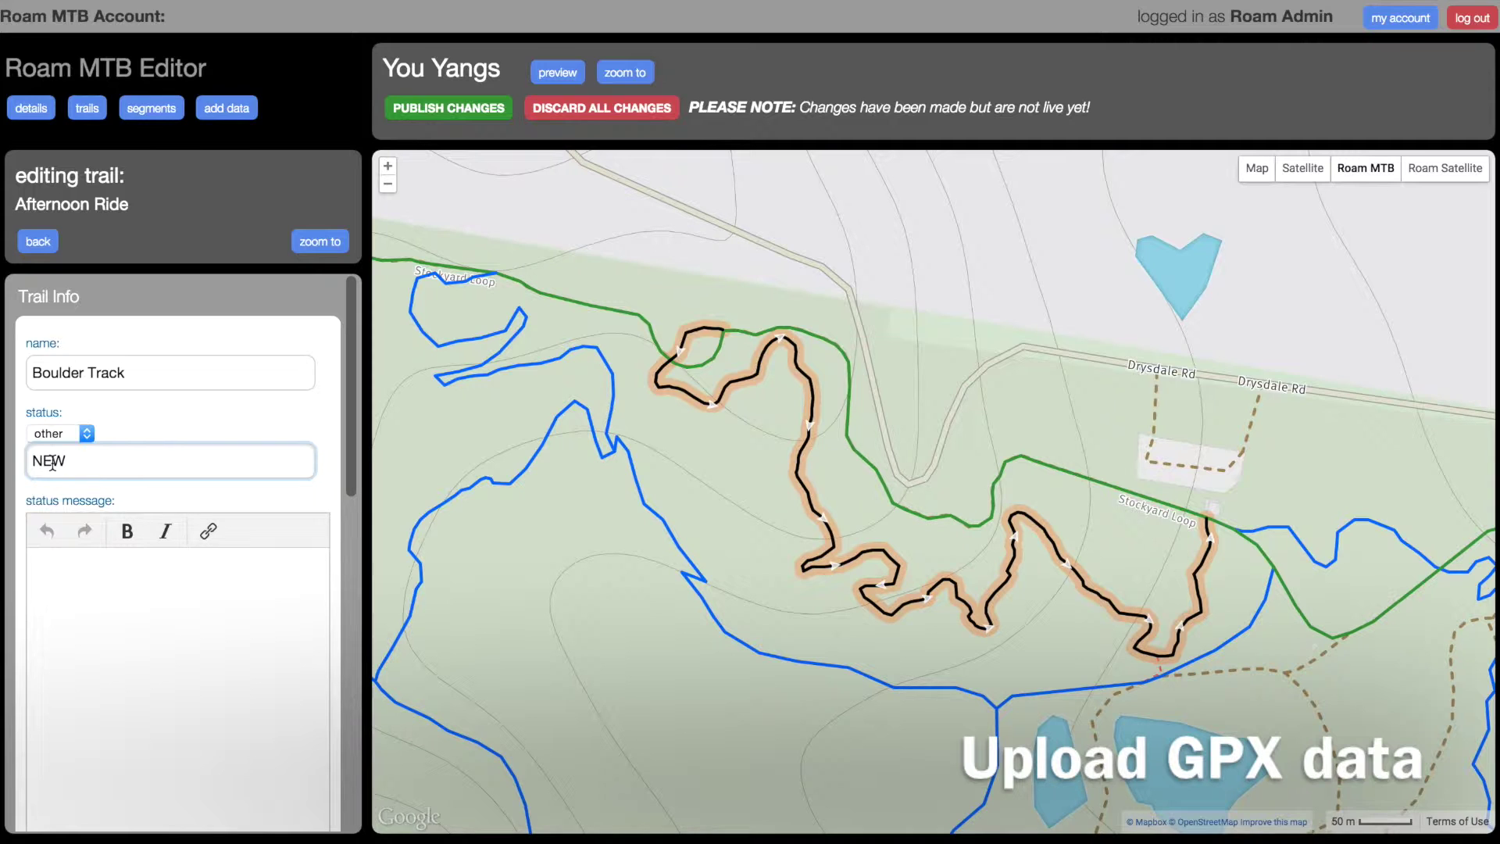
{"action": "scroll", "coordinate": [258, 508], "scroll_direction": "down", "scroll_amount": 2}
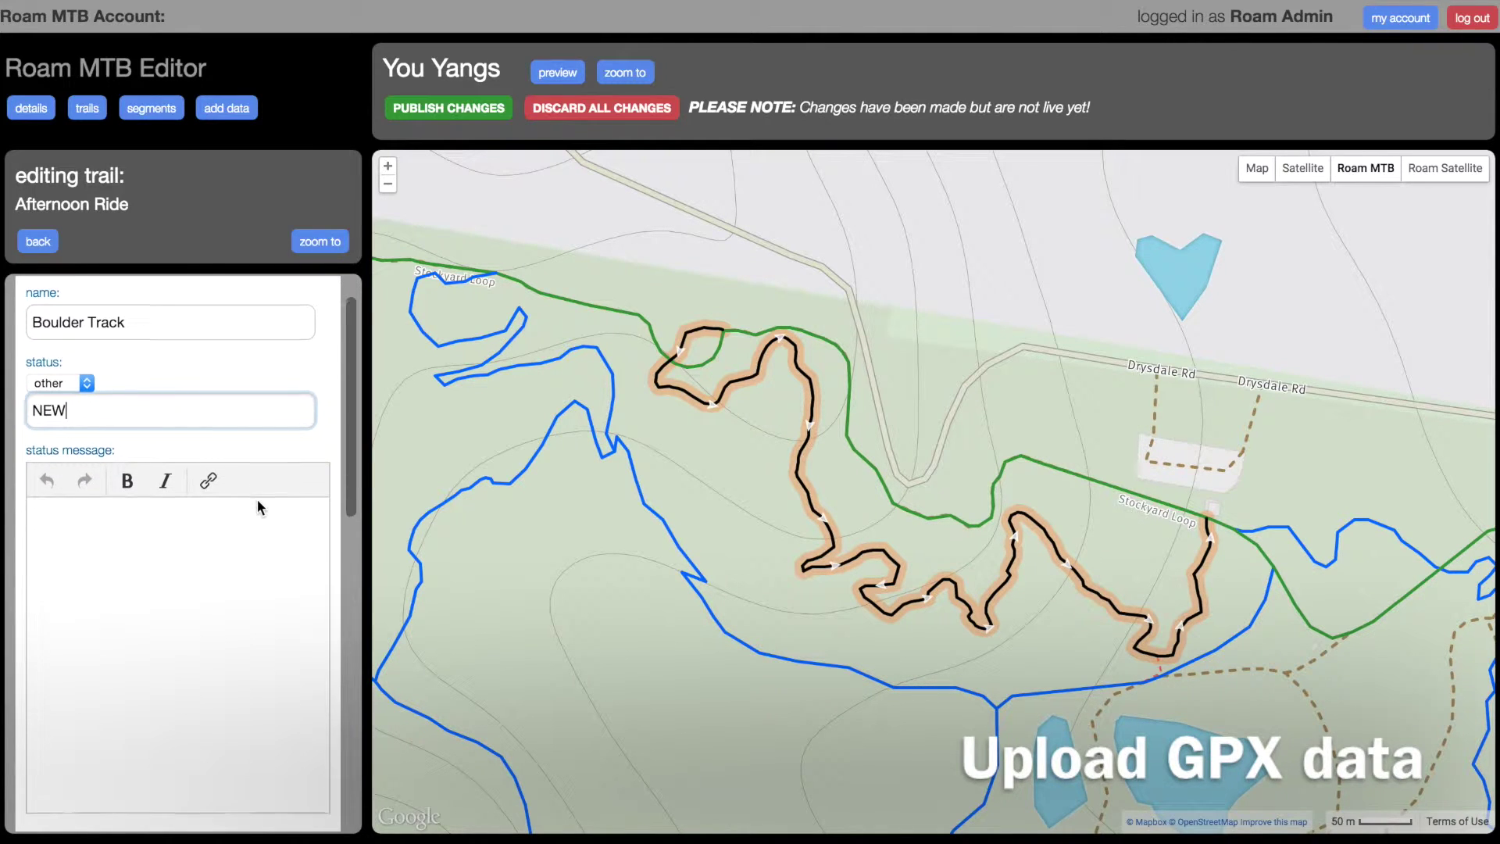
{"action": "scroll", "coordinate": [297, 659], "scroll_direction": "down", "scroll_amount": 6}
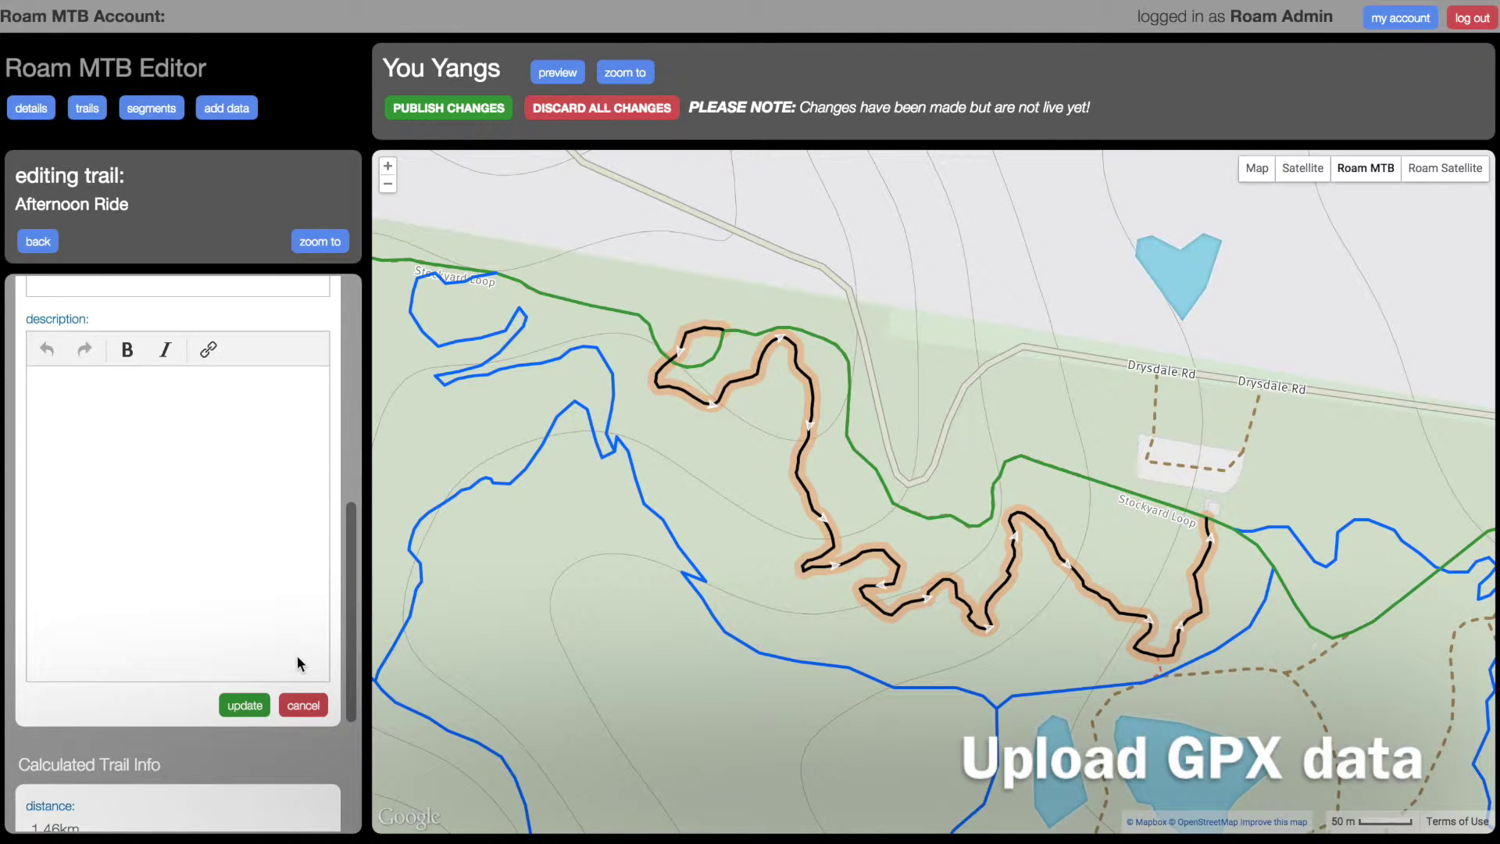
{"action": "left_click", "coordinate": [244, 705]}
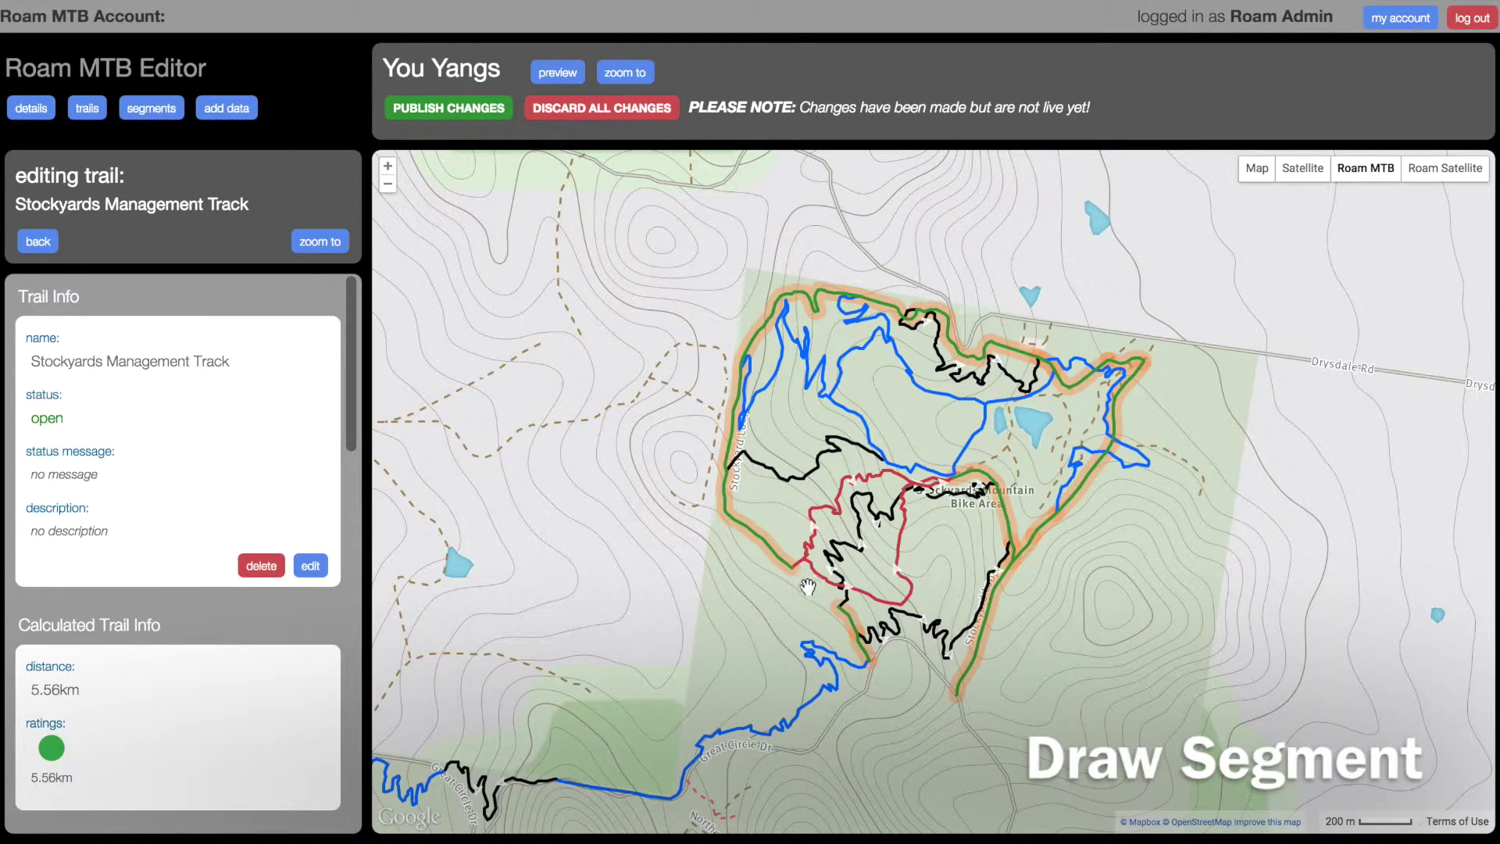
Draw a new segment over Roam Satellite imagery along the dirt road, bridging the southwest gap in the Stockyards Management Track, and submit it
{"action": "scroll", "coordinate": [810, 588], "scroll_direction": "up", "scroll_amount": 1}
{"action": "scroll", "coordinate": [810, 587], "scroll_direction": "up", "scroll_amount": 2}
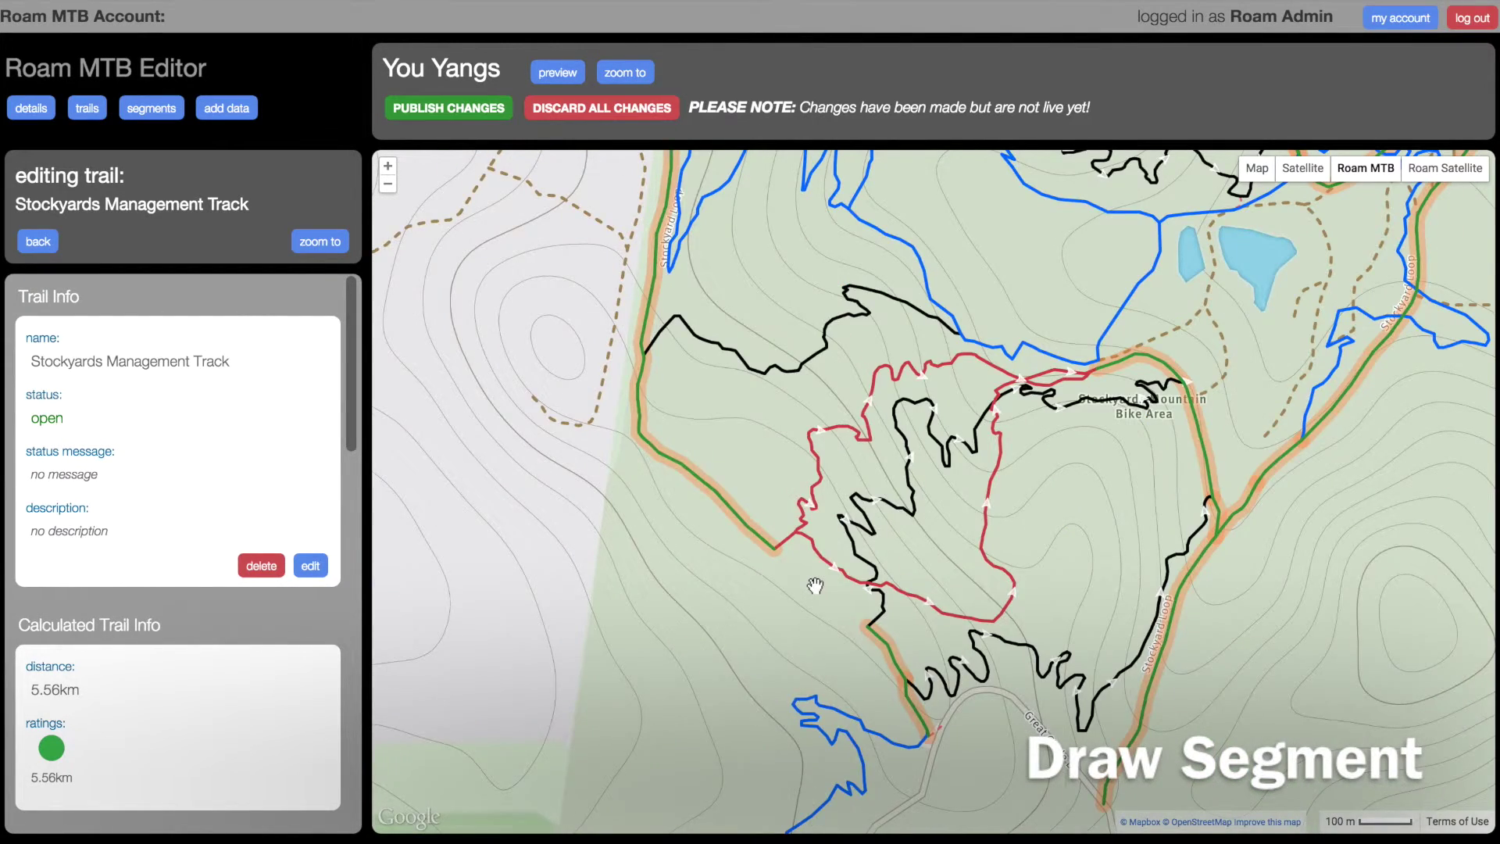
{"action": "scroll", "coordinate": [812, 586], "scroll_direction": "up", "scroll_amount": 1}
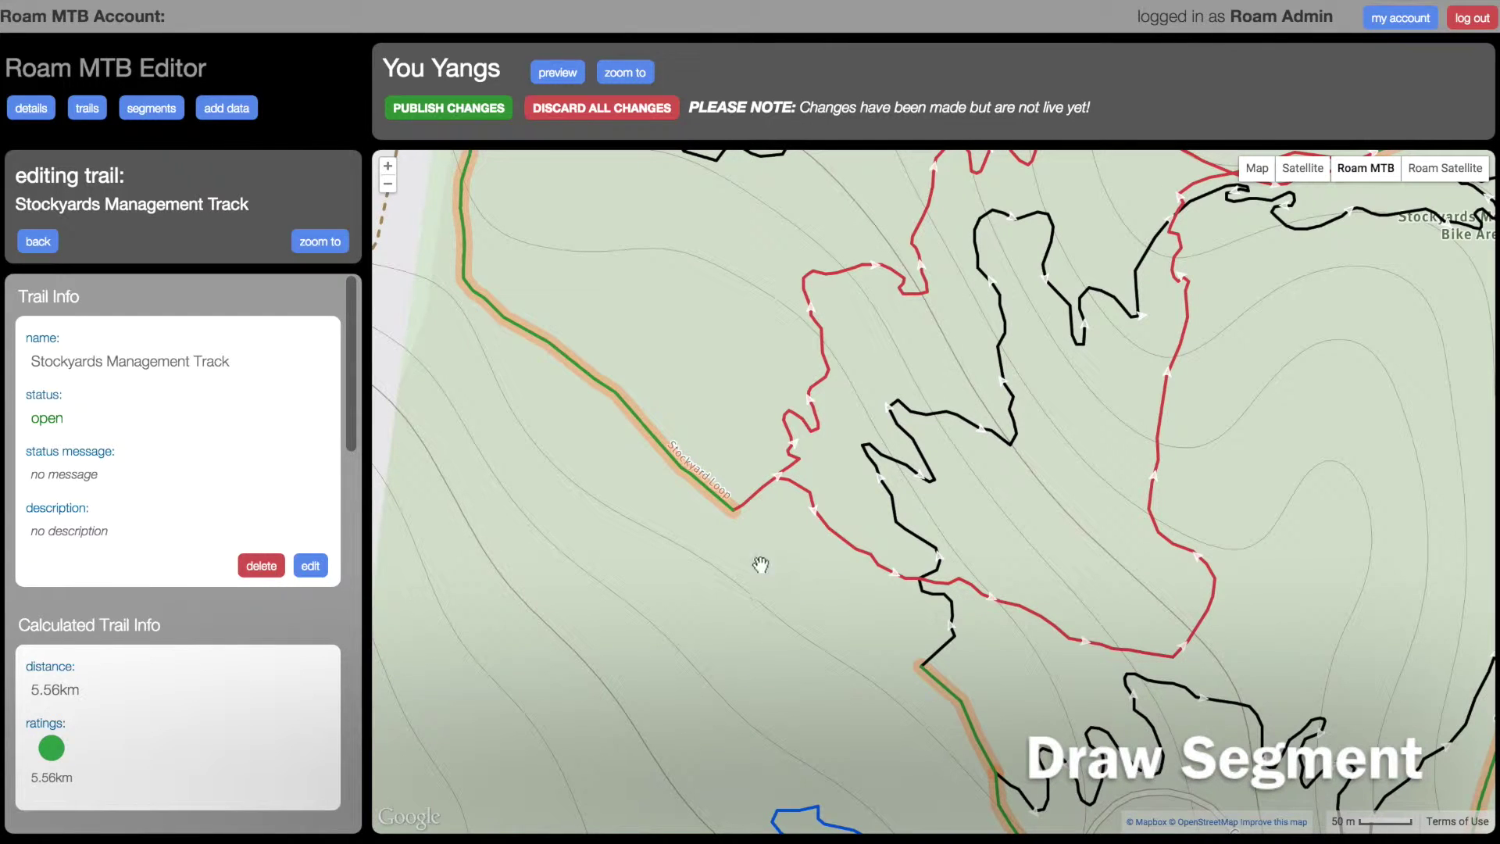
{"action": "left_click", "coordinate": [237, 113]}
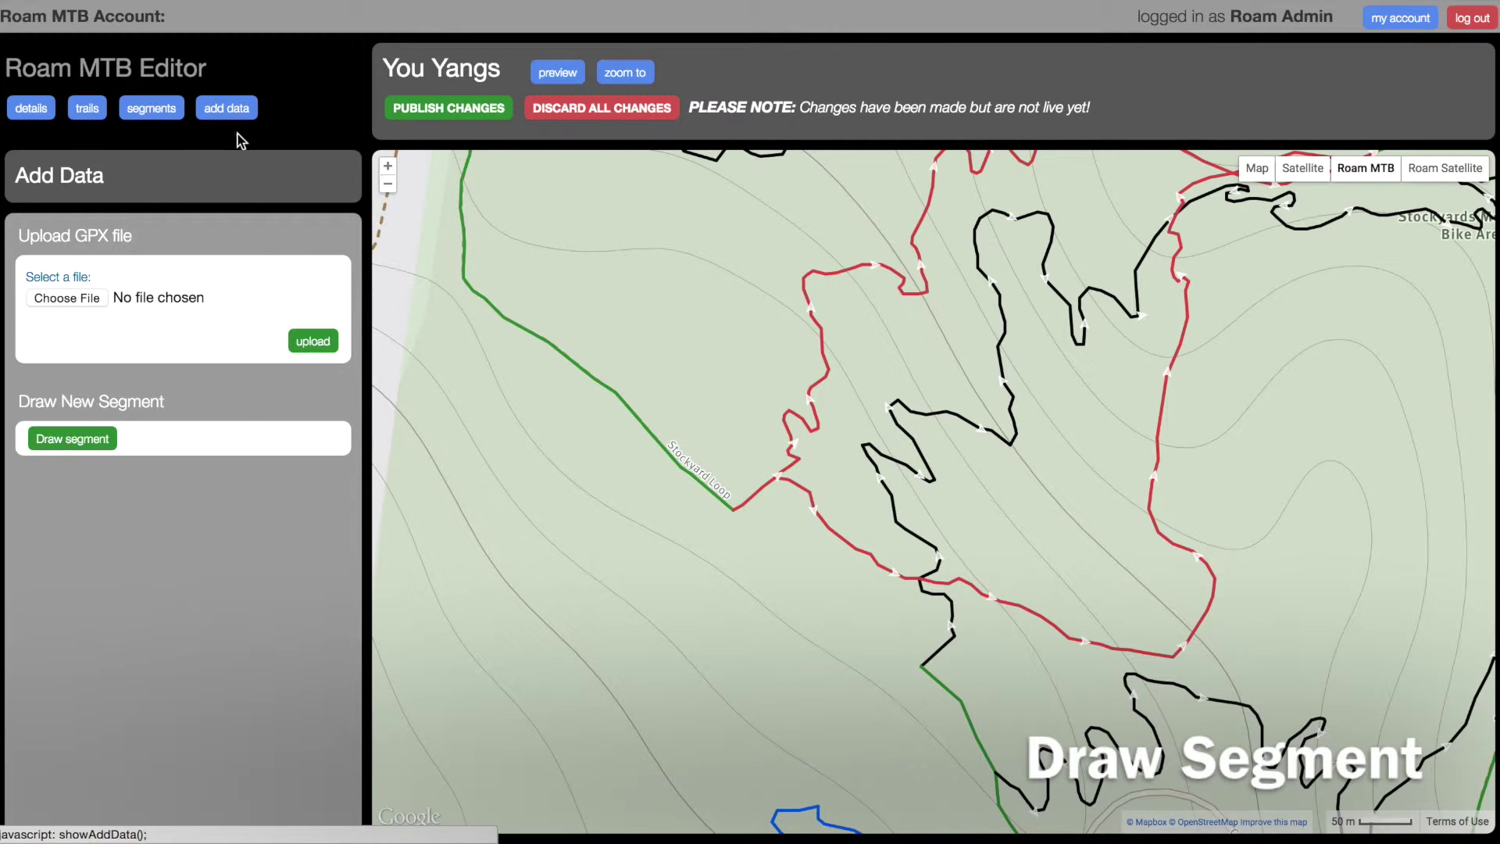
{"action": "left_click", "coordinate": [82, 447]}
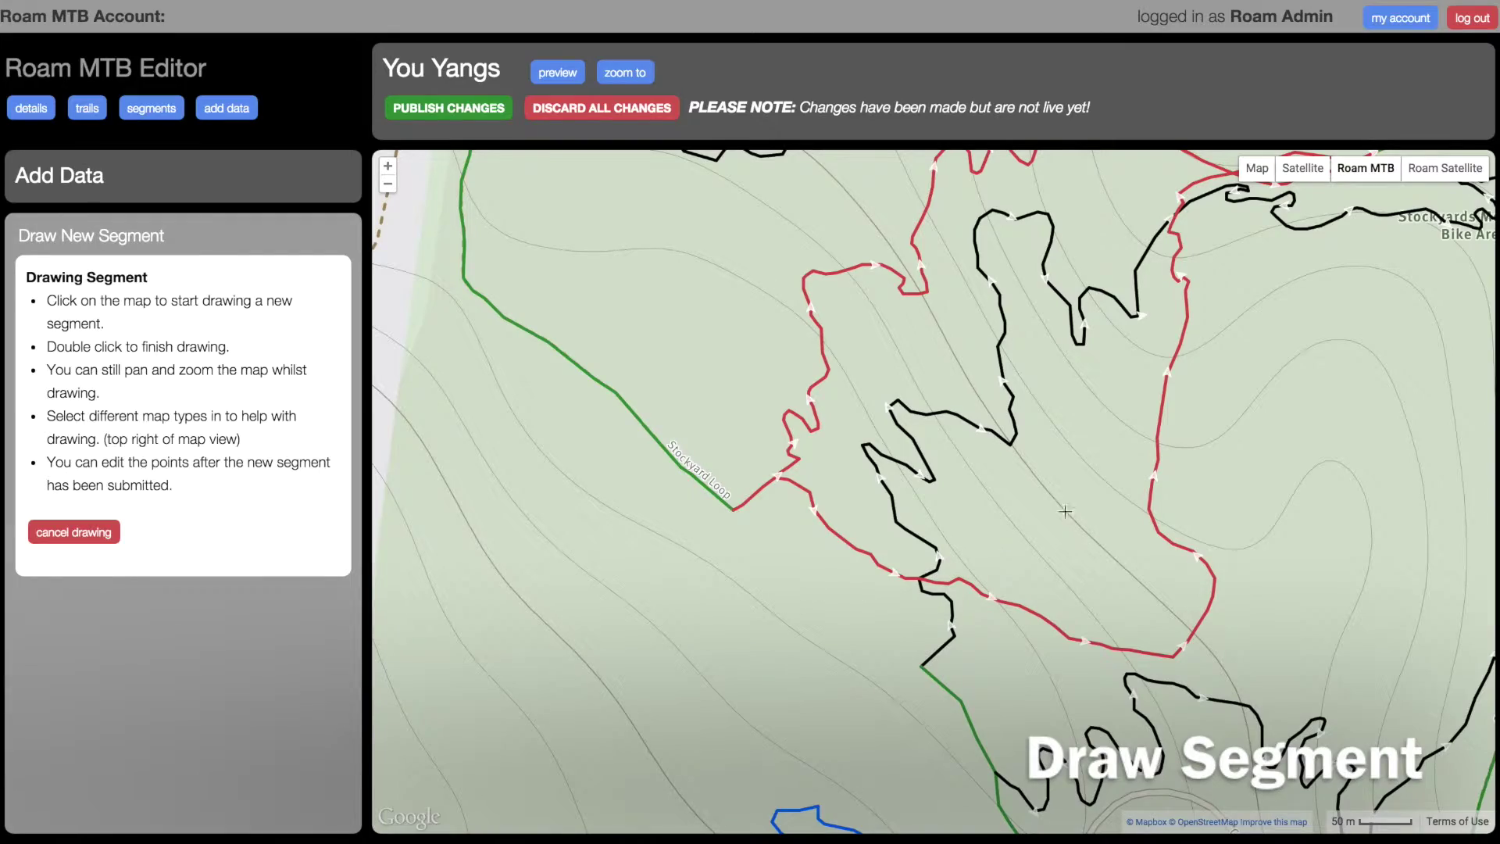
{"action": "left_click", "coordinate": [1442, 170]}
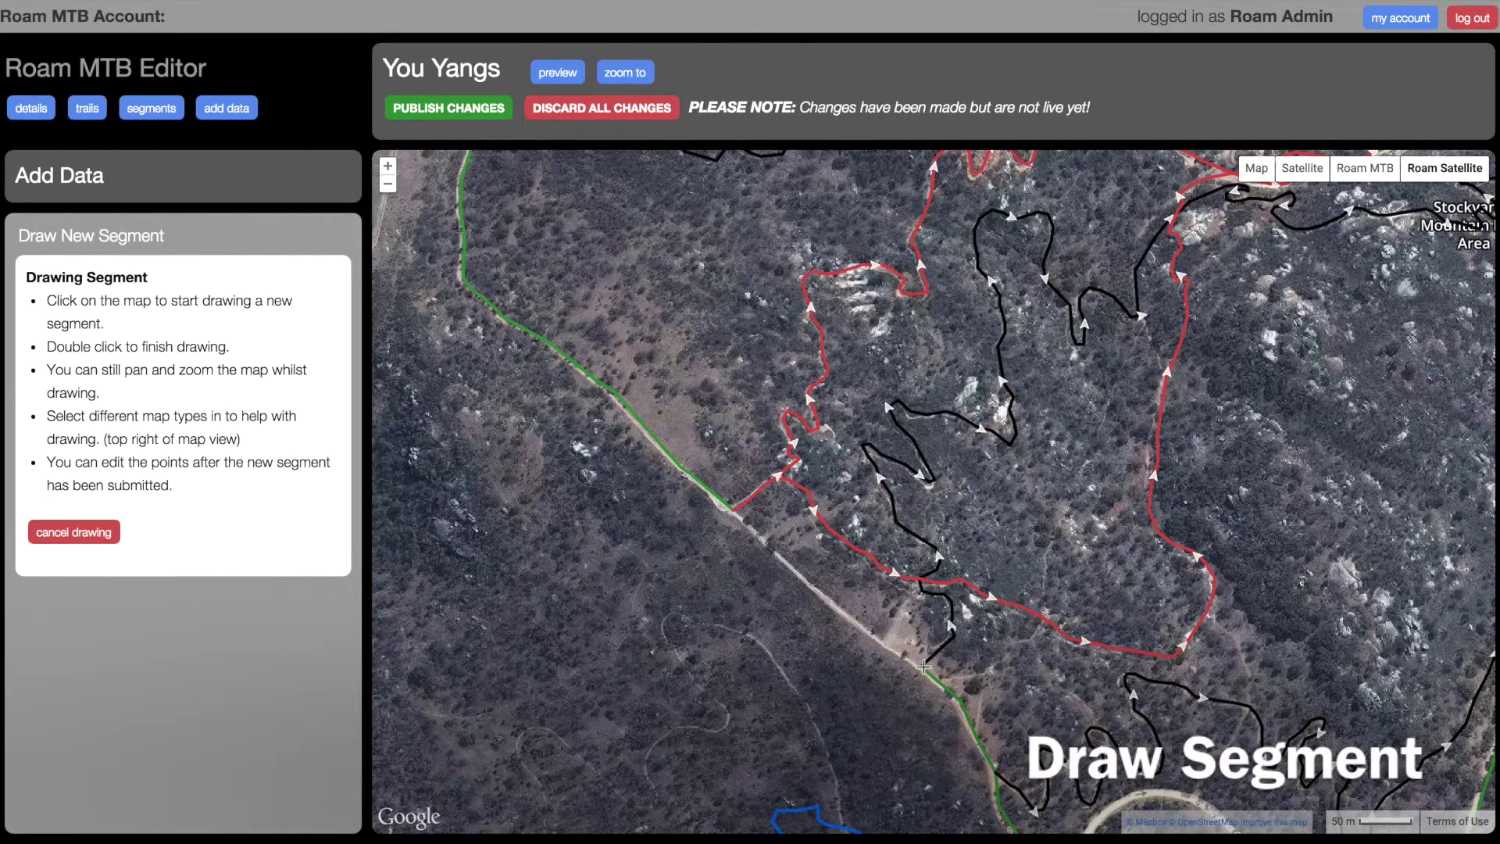
{"action": "left_click", "coordinate": [883, 646]}
{"action": "left_click", "coordinate": [809, 585]}
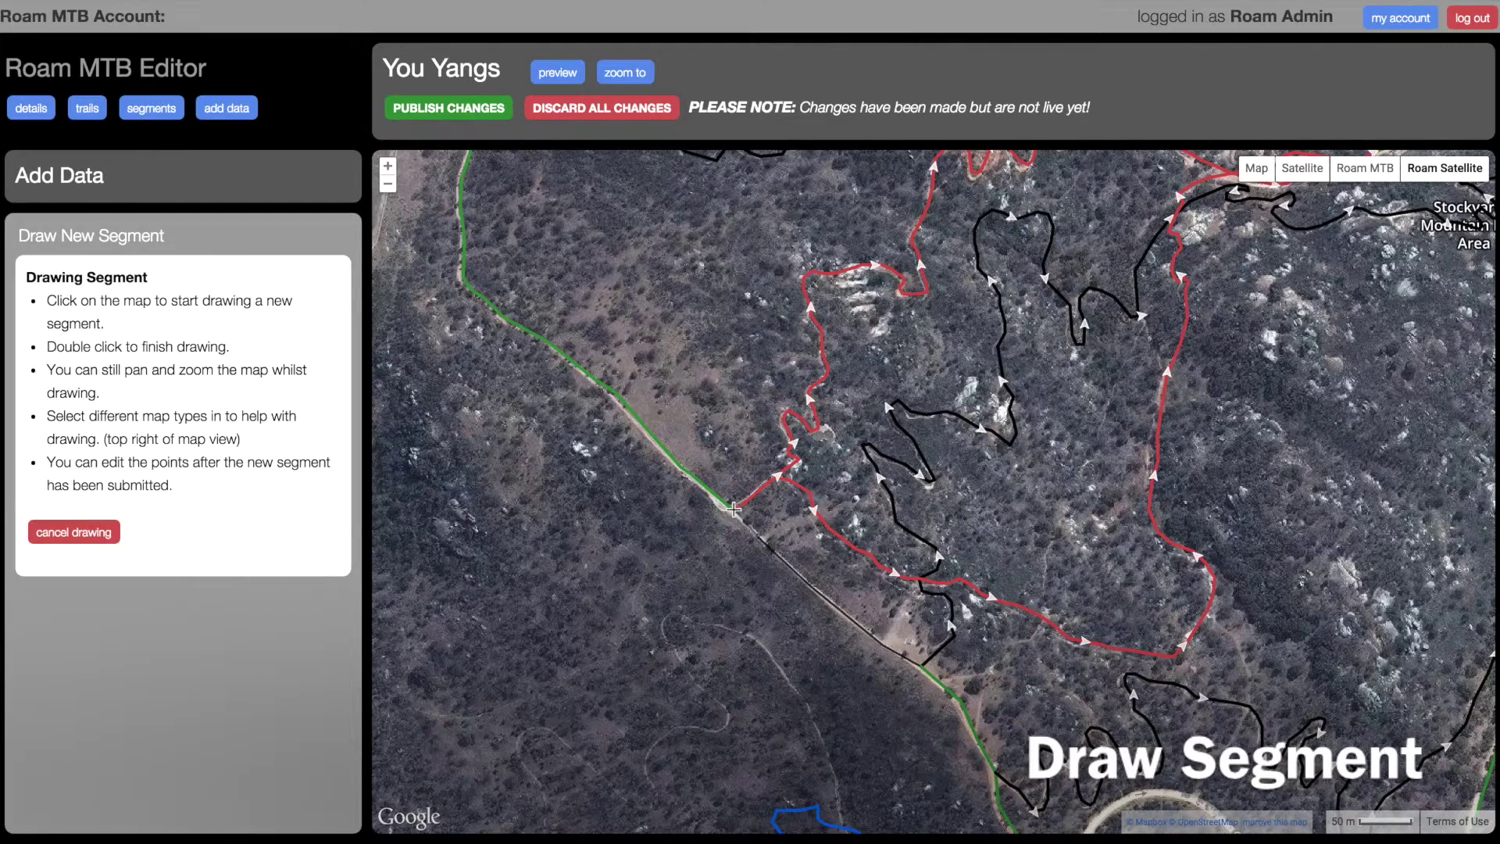
{"action": "double_click", "coordinate": [733, 509]}
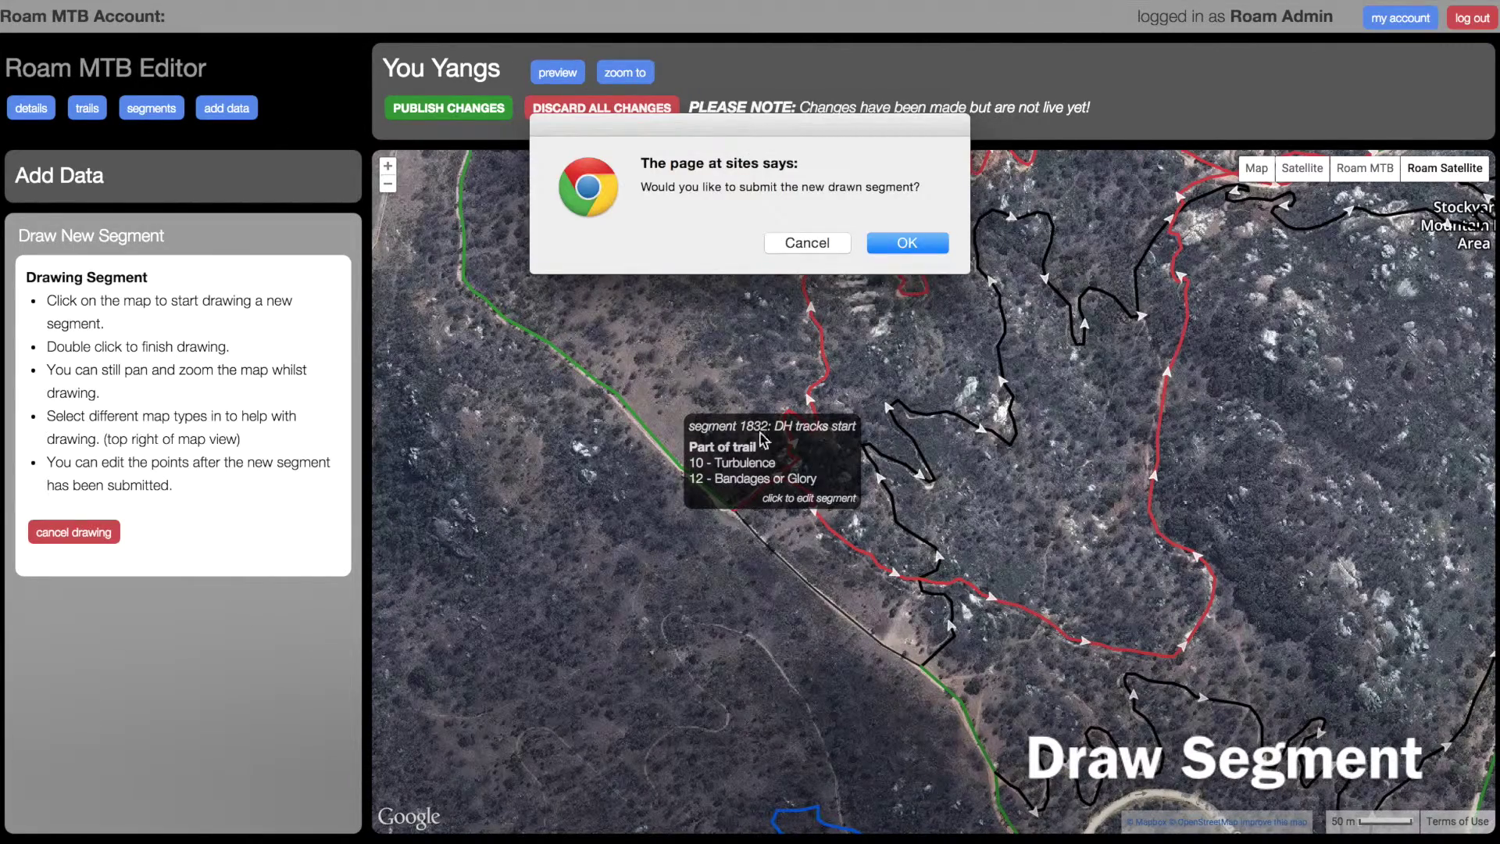
{"action": "left_click", "coordinate": [908, 243]}
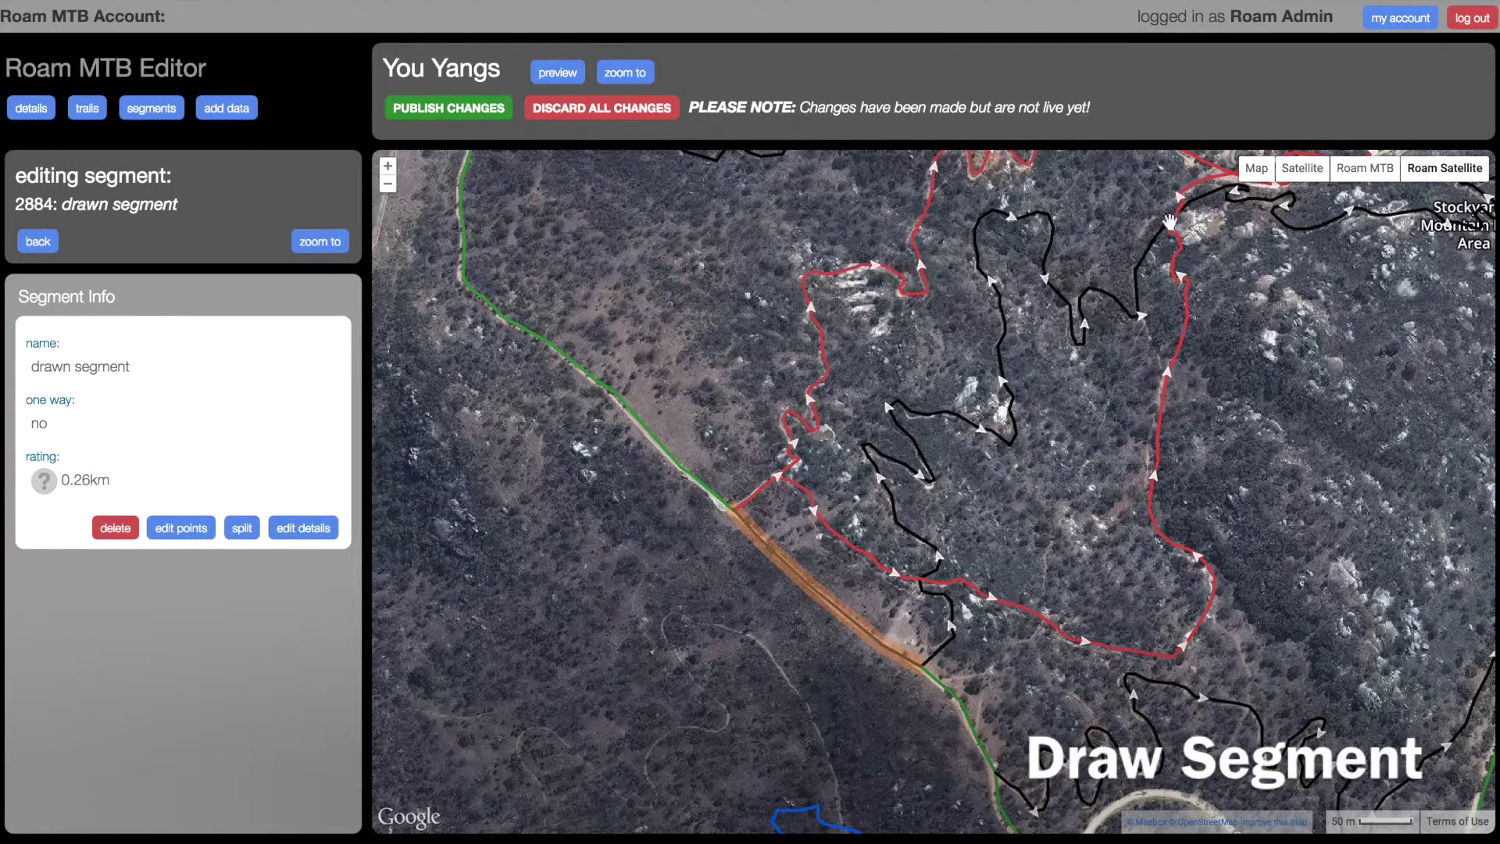
Return to the Roam MTB map, rename the drawn segment "drawn segment - stockyard mgmt", give it a green circle rating, and save it
{"action": "left_click", "coordinate": [1358, 178]}
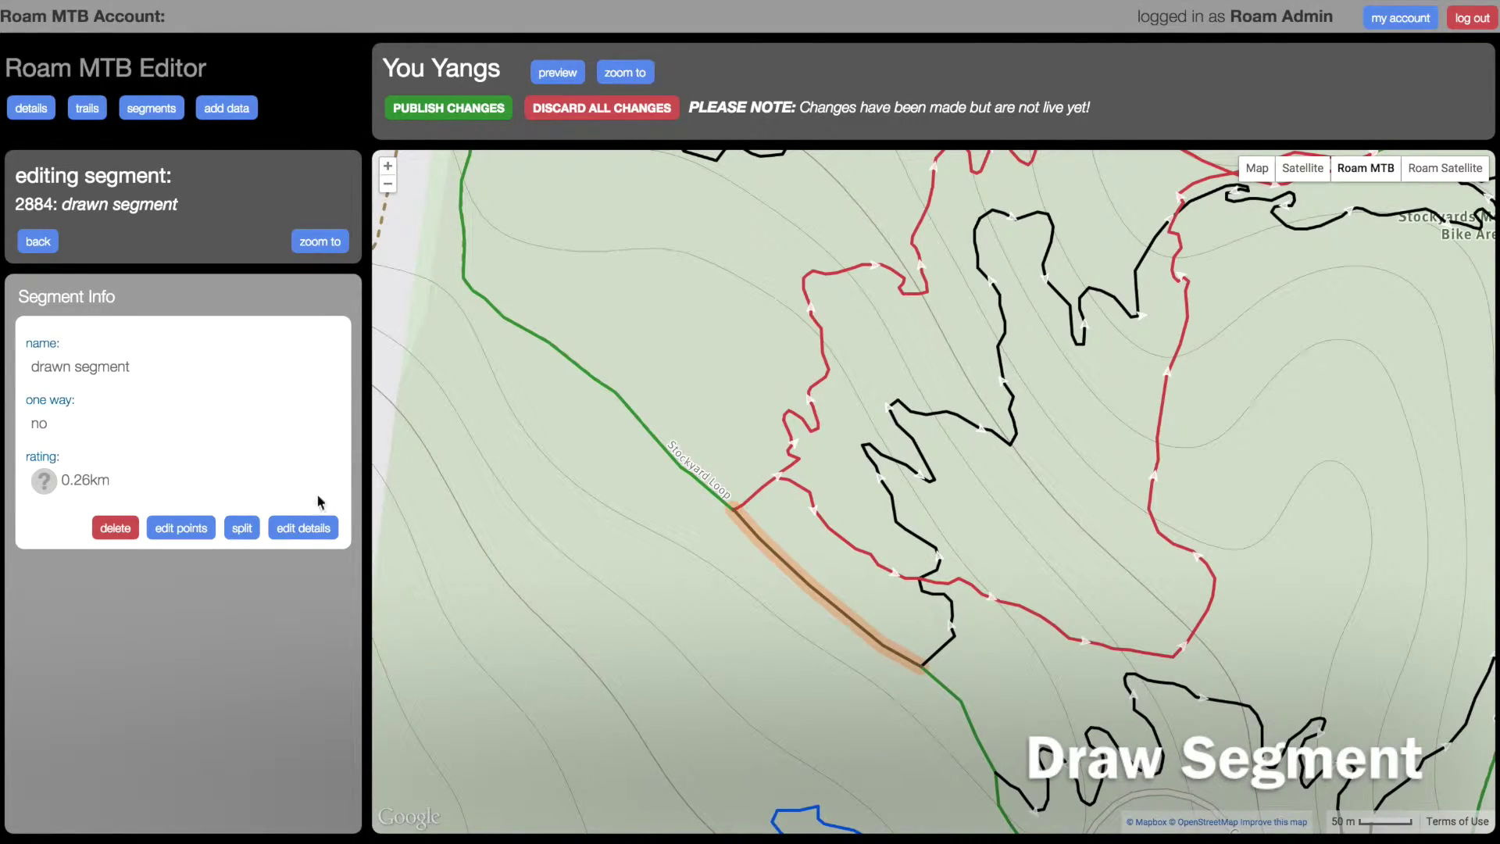
{"action": "left_click", "coordinate": [299, 529]}
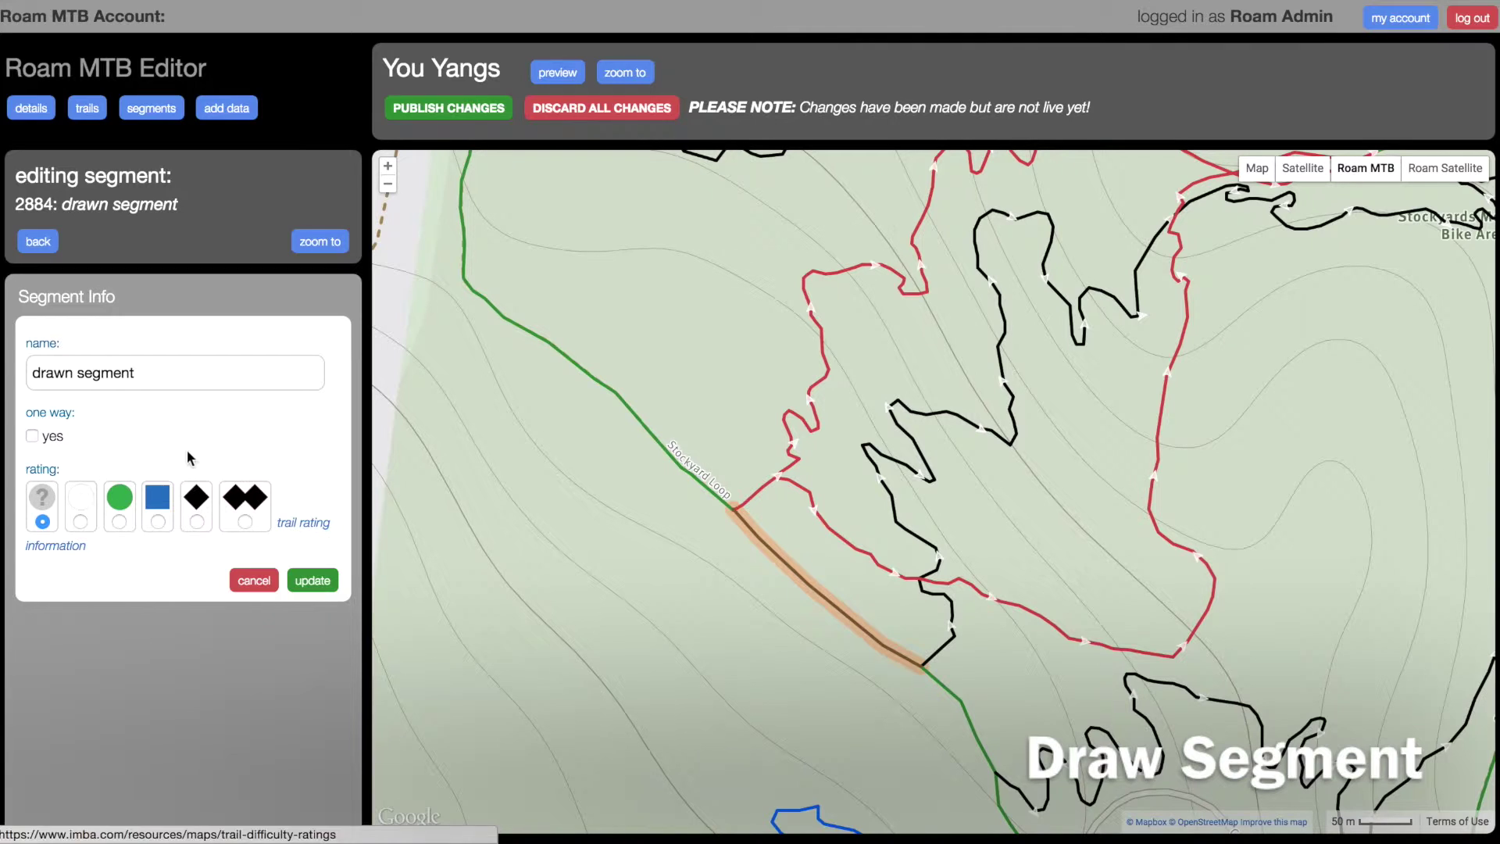
{"action": "left_click", "coordinate": [156, 379]}
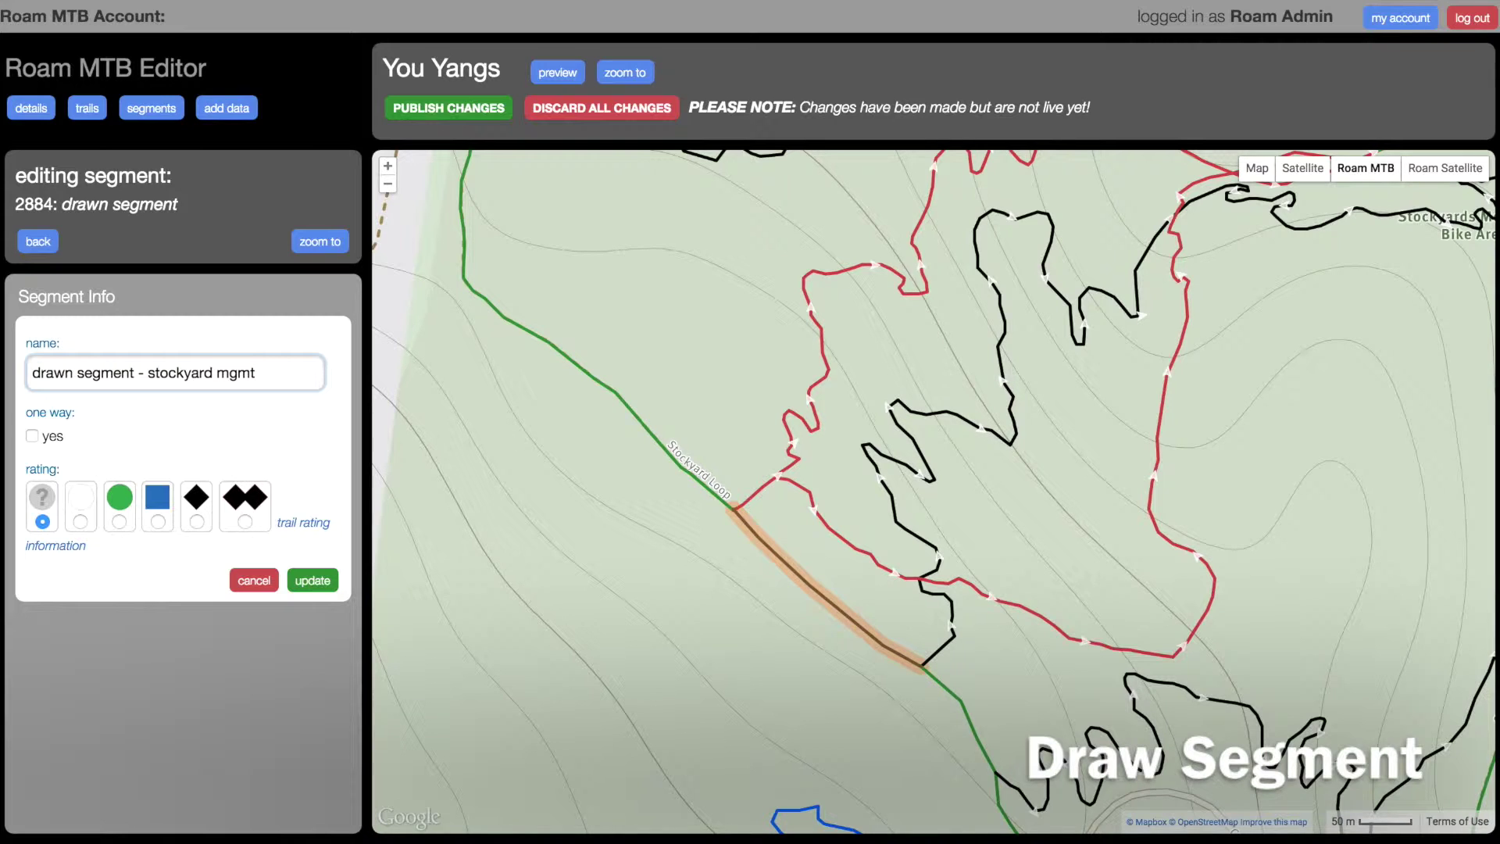
{"action": "type", "text": "- stockyard mgmt"}
{"action": "left_click", "coordinate": [119, 521]}
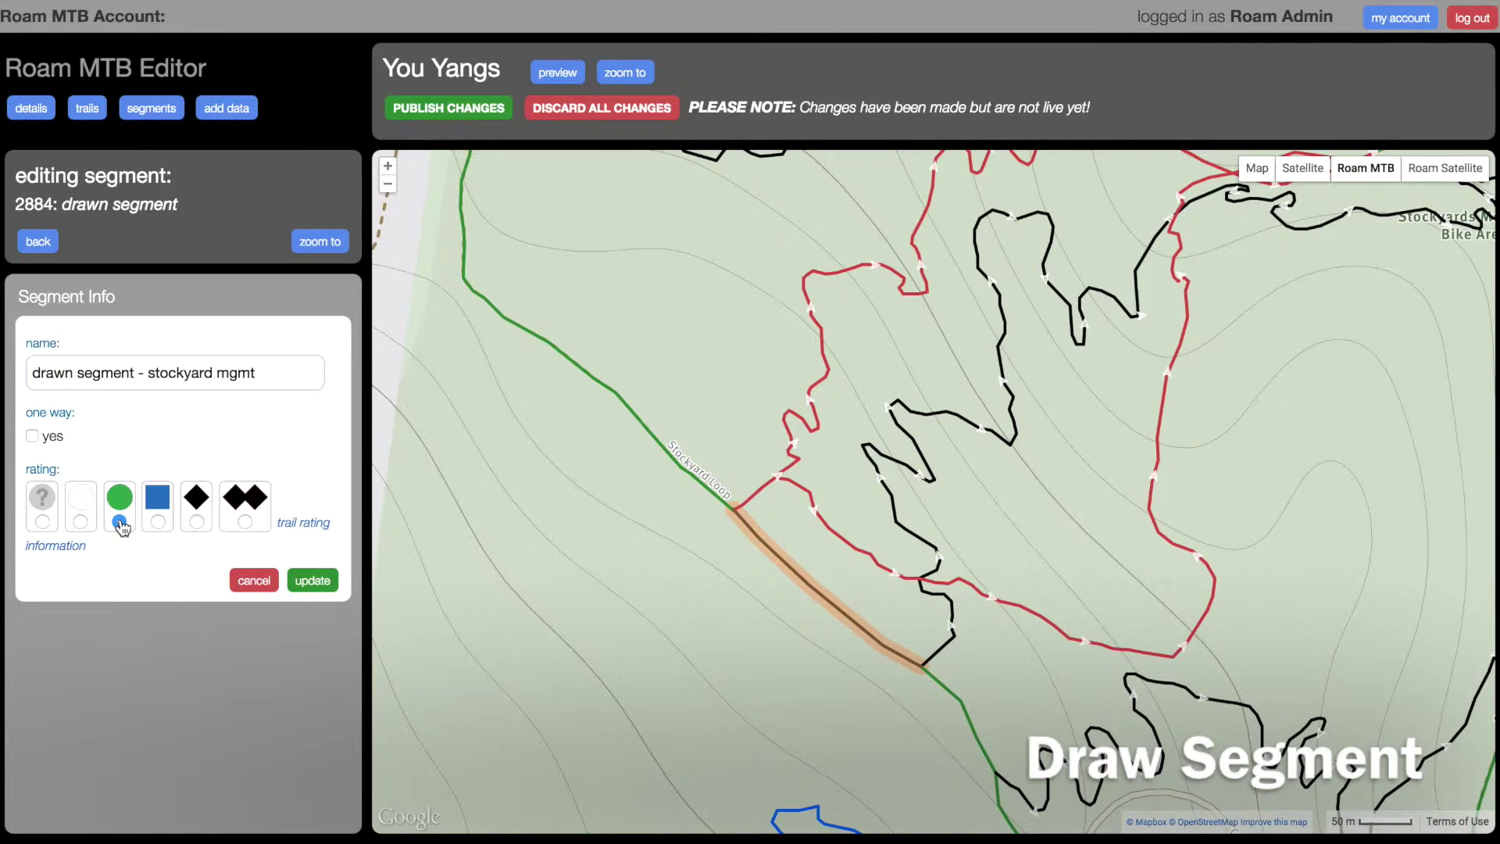
{"action": "left_click", "coordinate": [311, 582]}
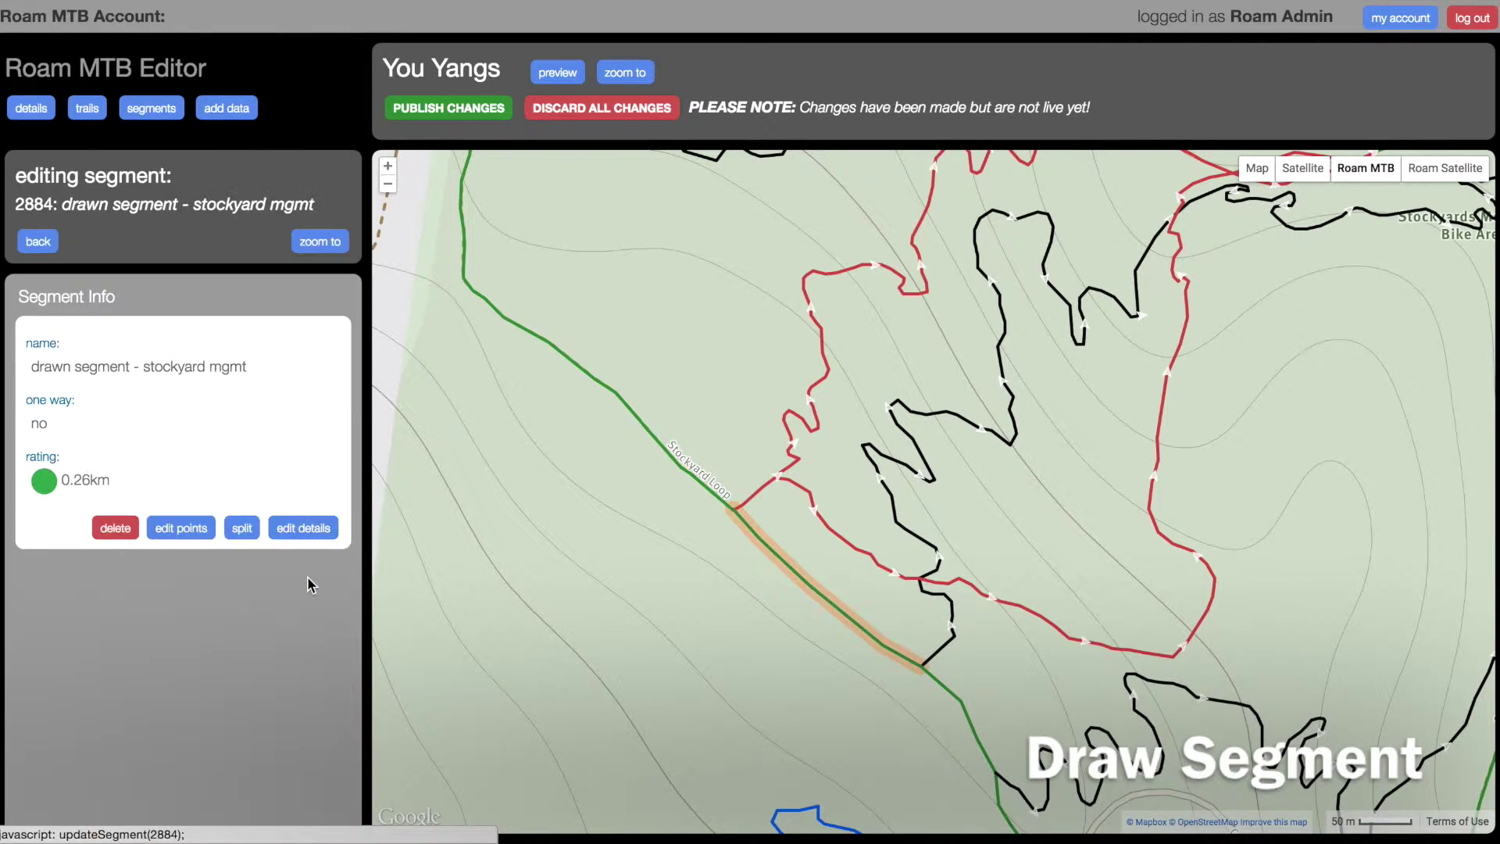
Open the Stockyards Management Track from its adjoining Stockyard Loop segment, show the whole trail, and start editing its segment list
{"action": "left_click", "coordinate": [692, 482]}
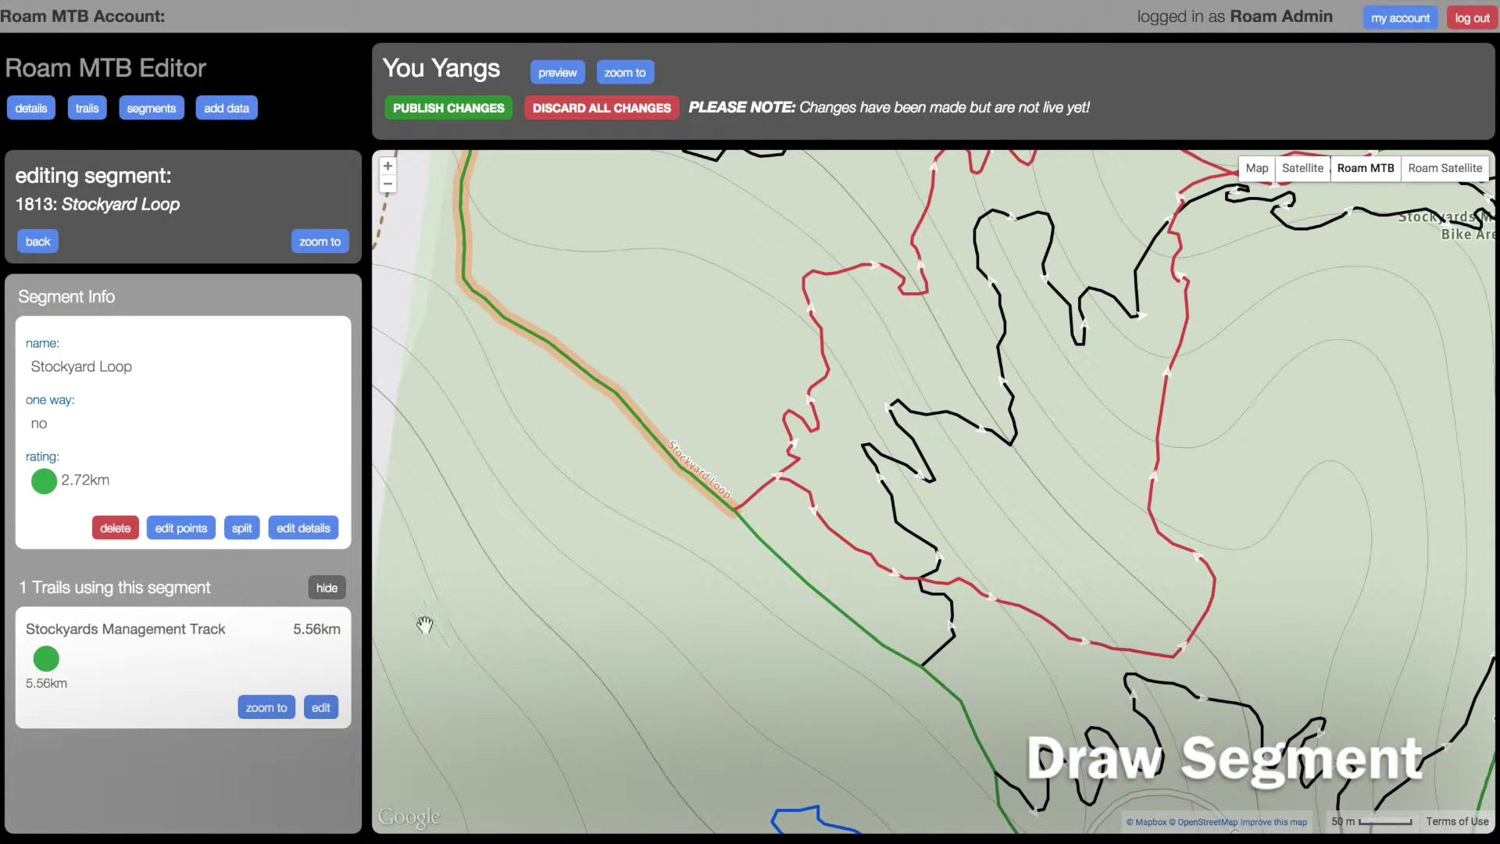
{"action": "left_click", "coordinate": [328, 703]}
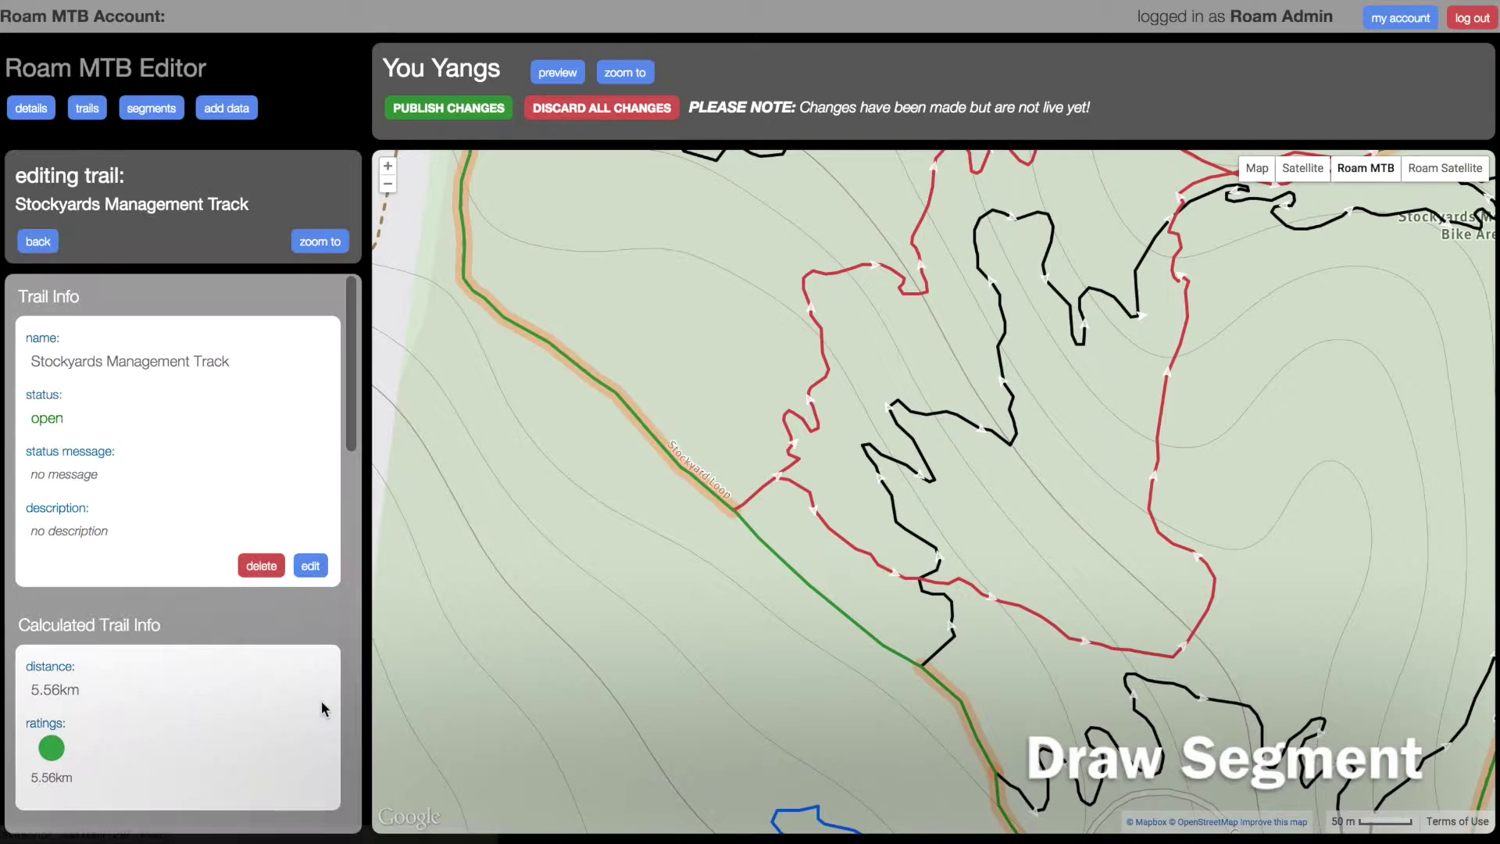
{"action": "left_click", "coordinate": [327, 243]}
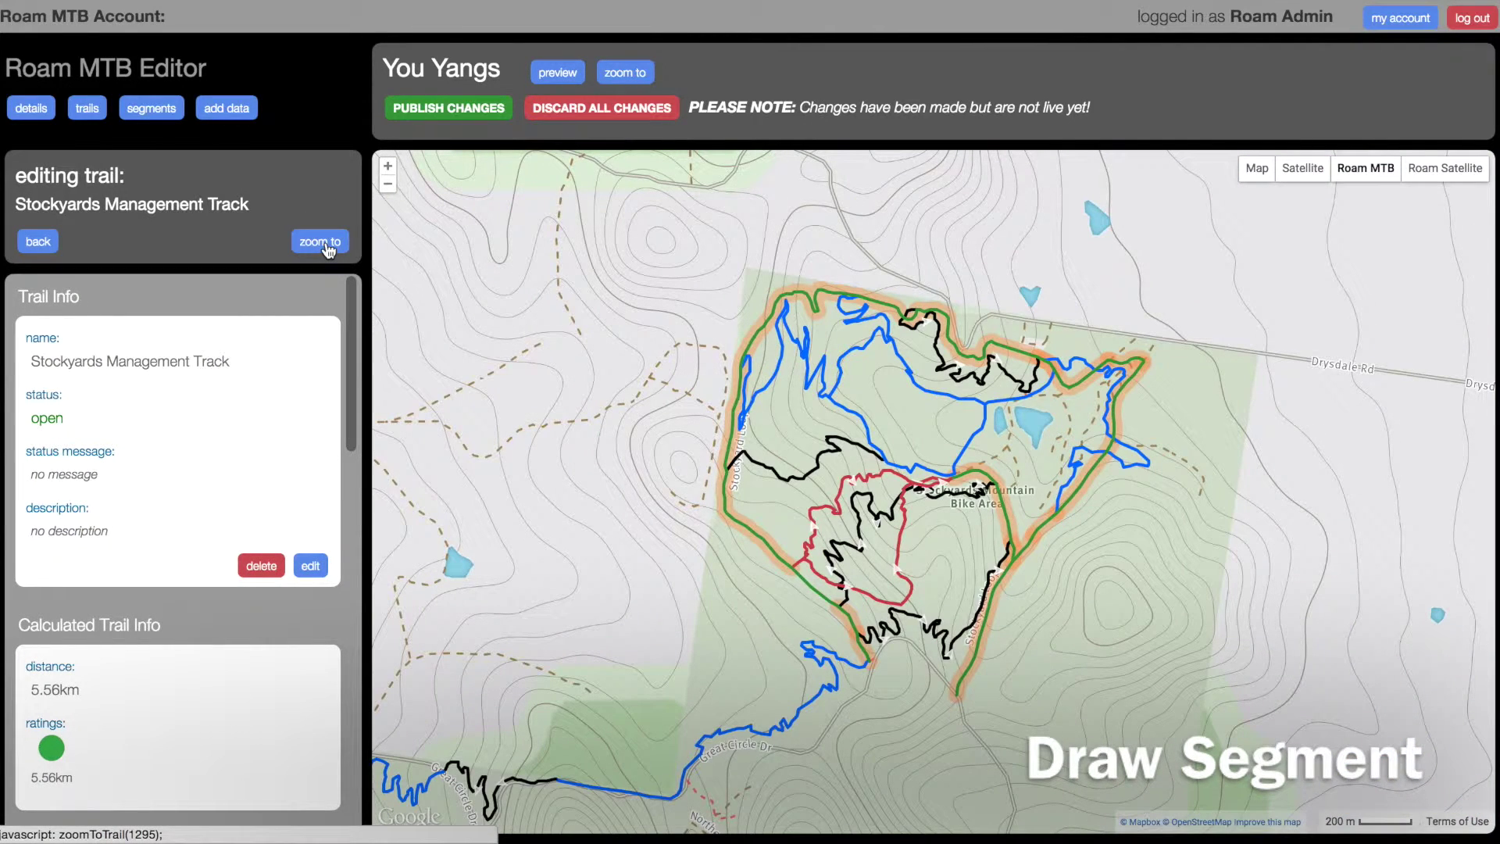
{"action": "scroll", "coordinate": [269, 719], "scroll_direction": "down", "scroll_amount": 1}
{"action": "scroll", "coordinate": [269, 720], "scroll_direction": "down", "scroll_amount": 9}
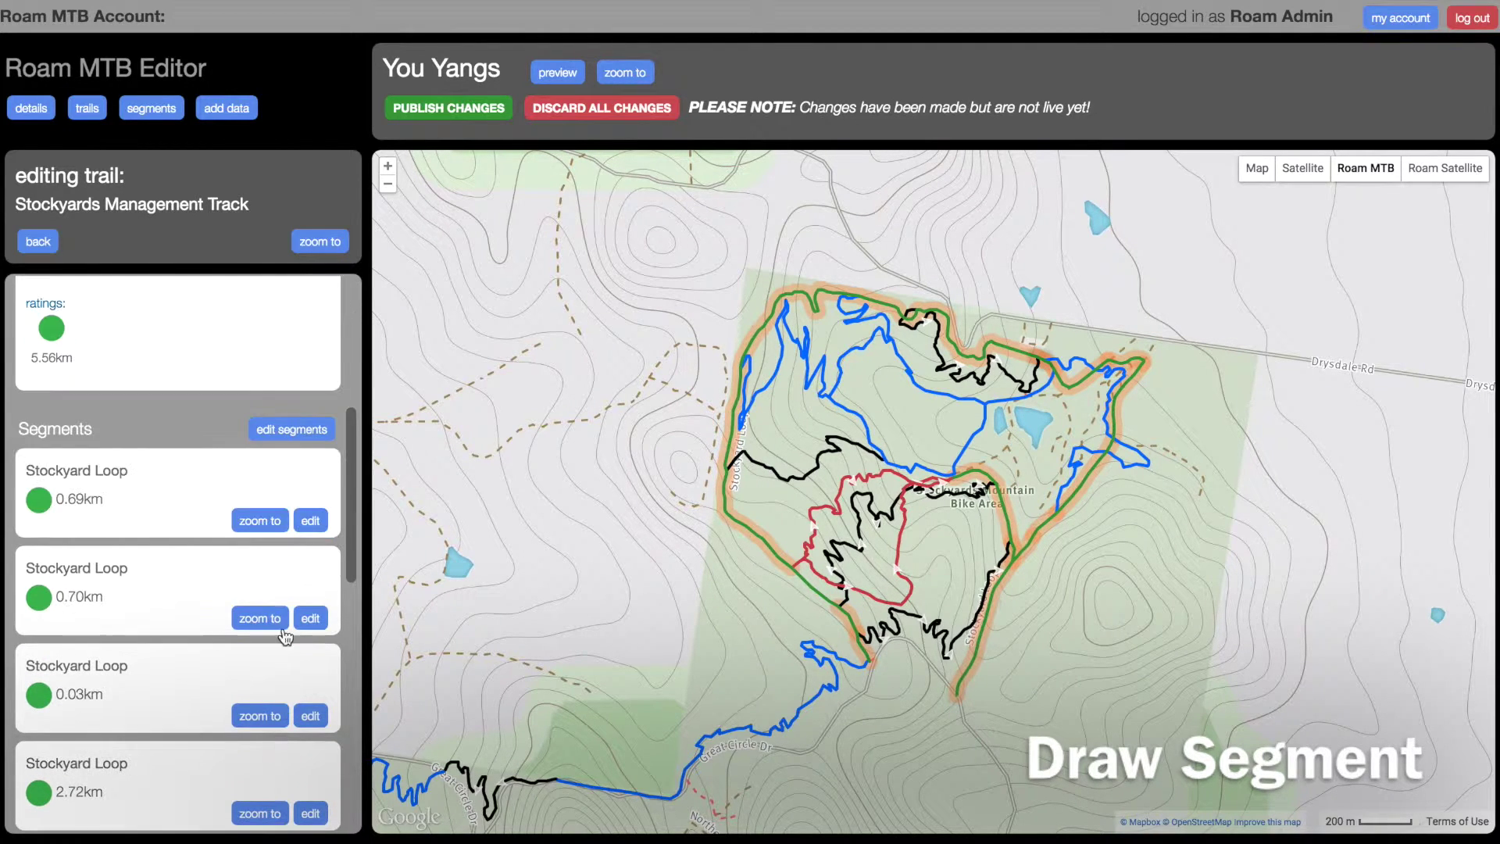
{"action": "left_click", "coordinate": [289, 431]}
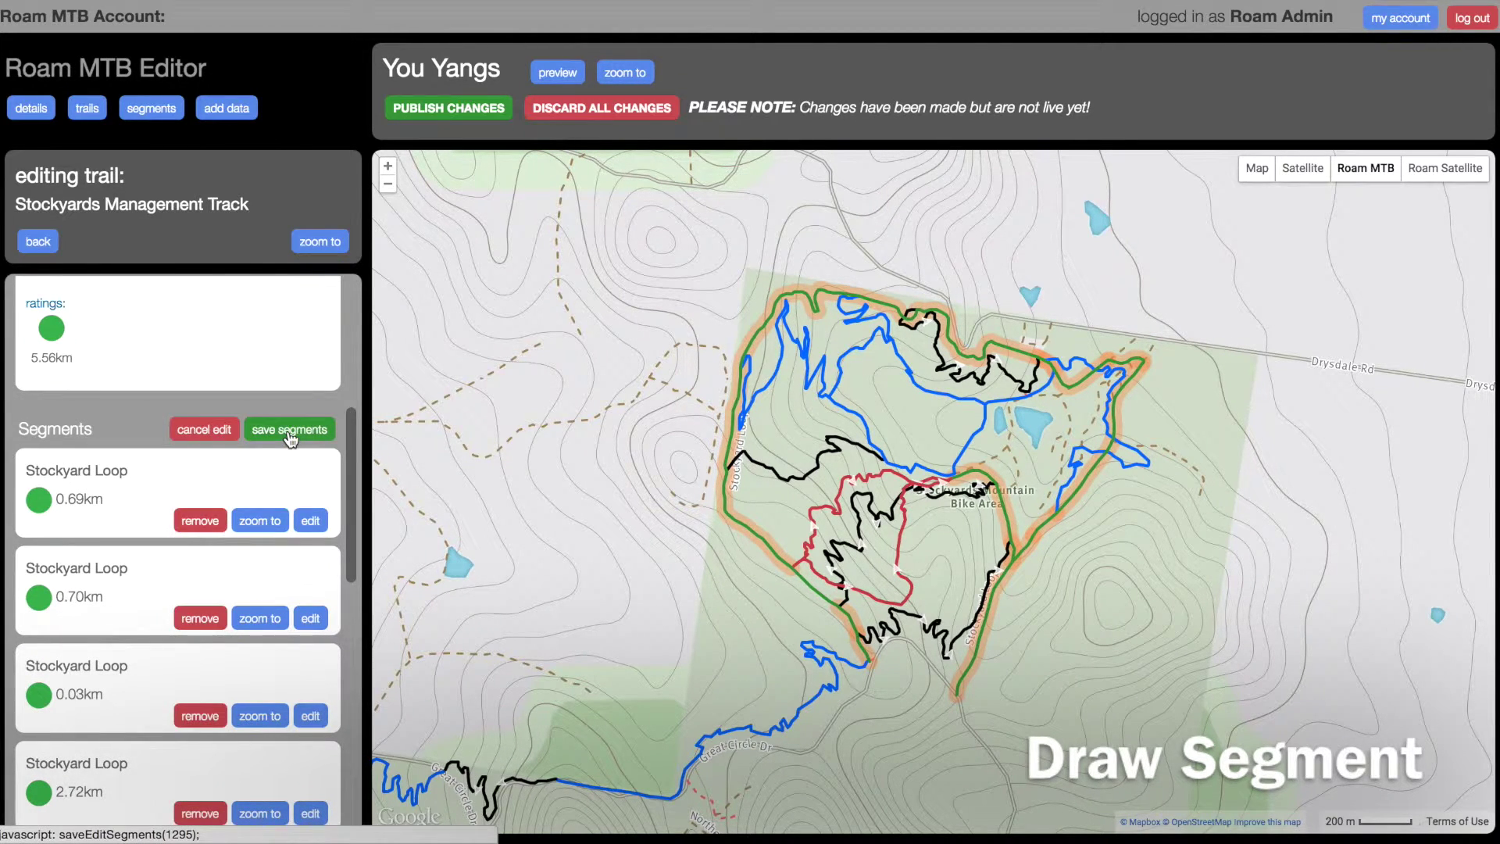